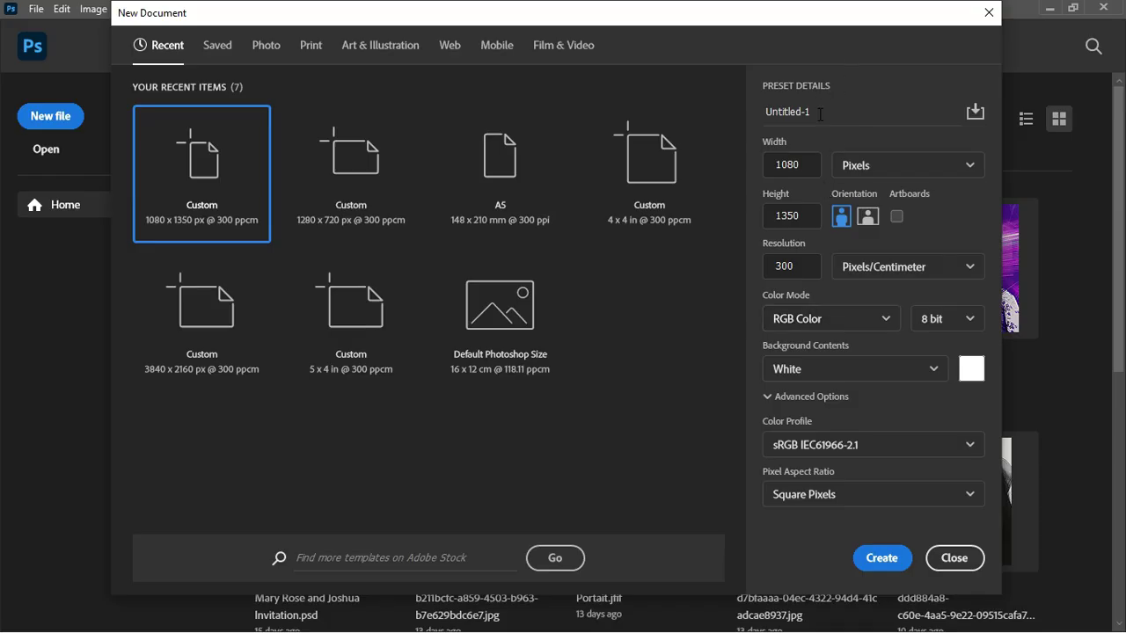
Create a new white RGB document named party, 1080 x 1350 pixels at 300 pixels/centimeter
left_click_drag(823, 114, 737, 115)
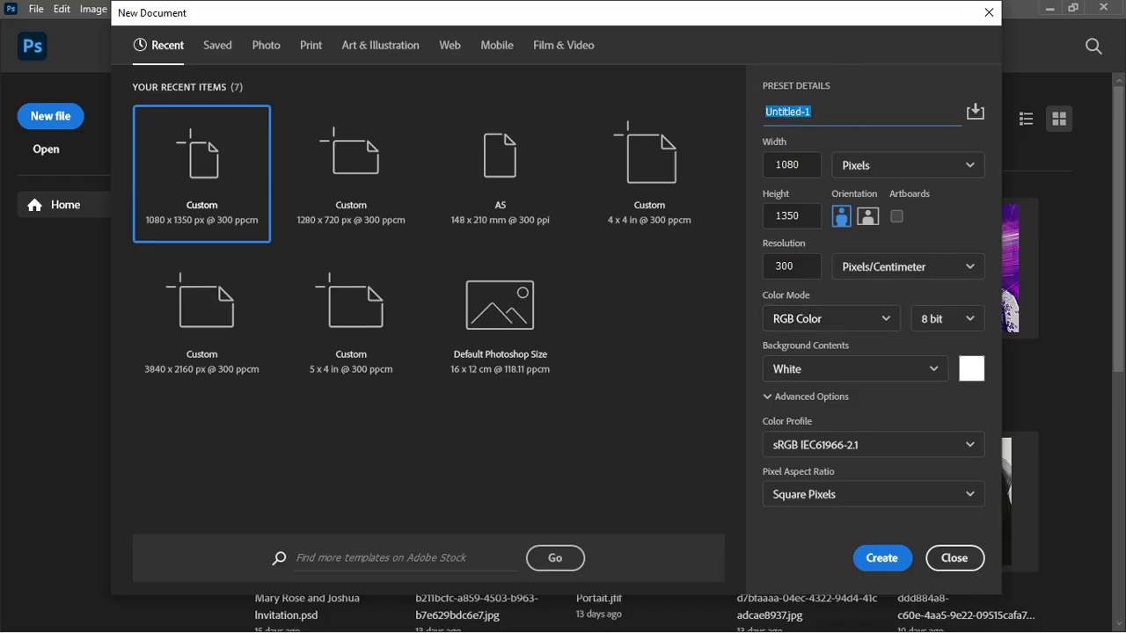
type("party")
left_click(883, 557)
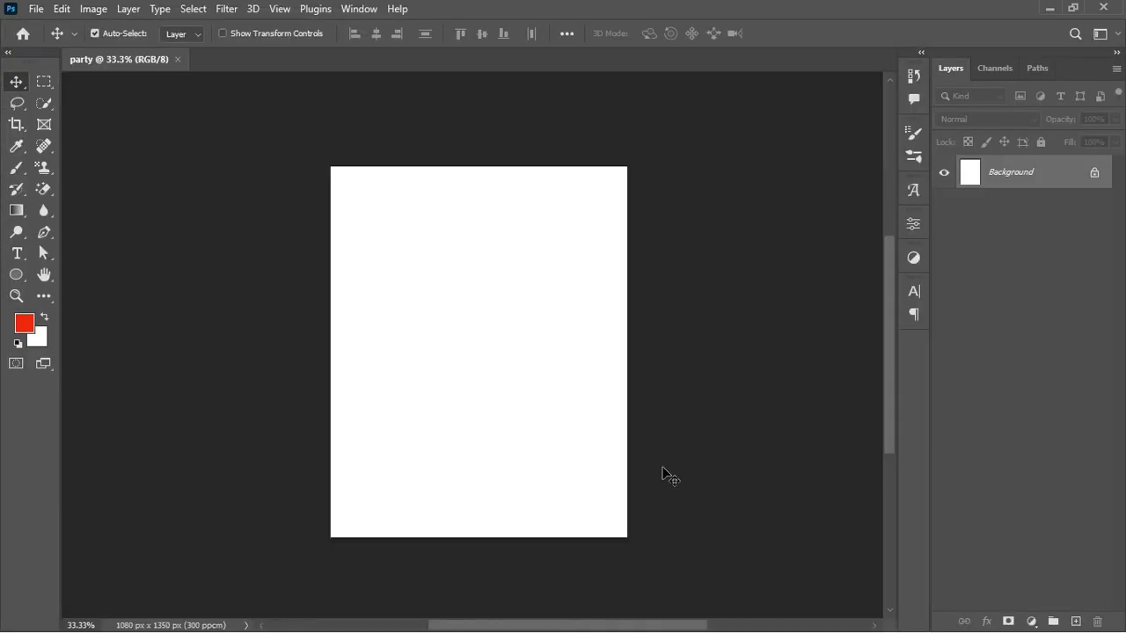
key("ctrl+equal")
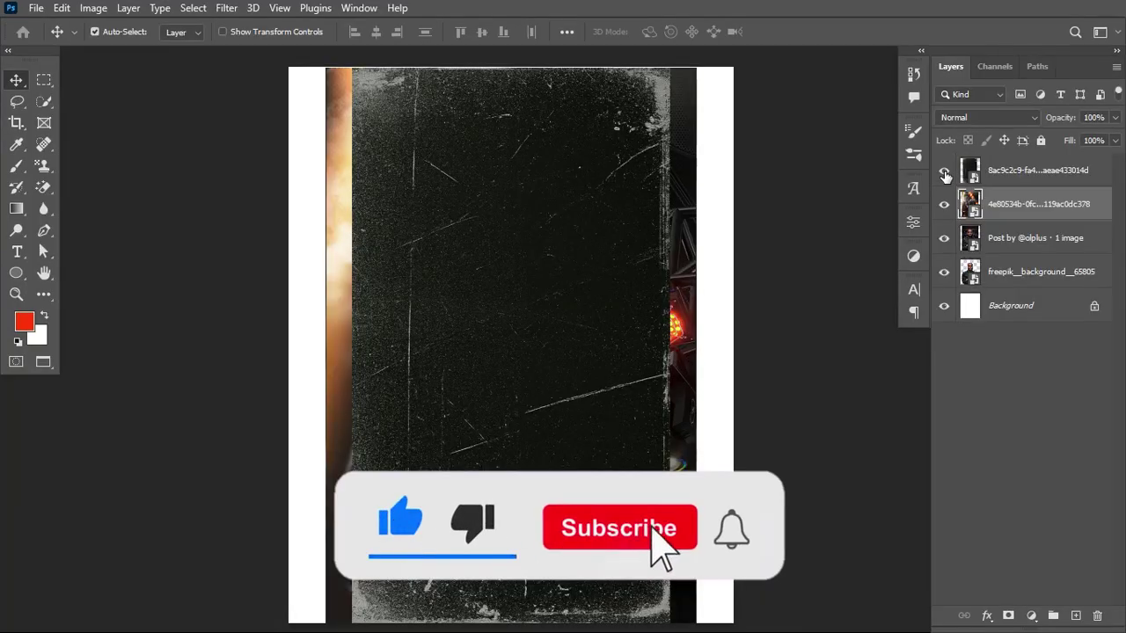
Hide the four image layers, move the stage-lights image directly above the Background layer and make only that image visible again
left_click_drag(944, 175, 944, 270)
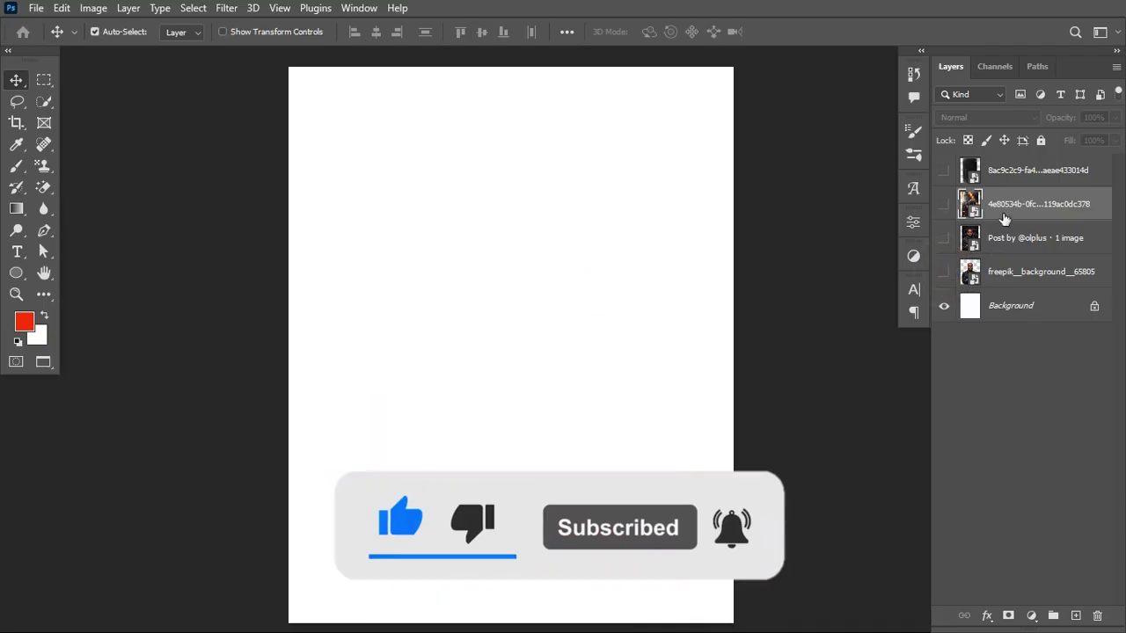
left_click_drag(1020, 207, 1008, 297)
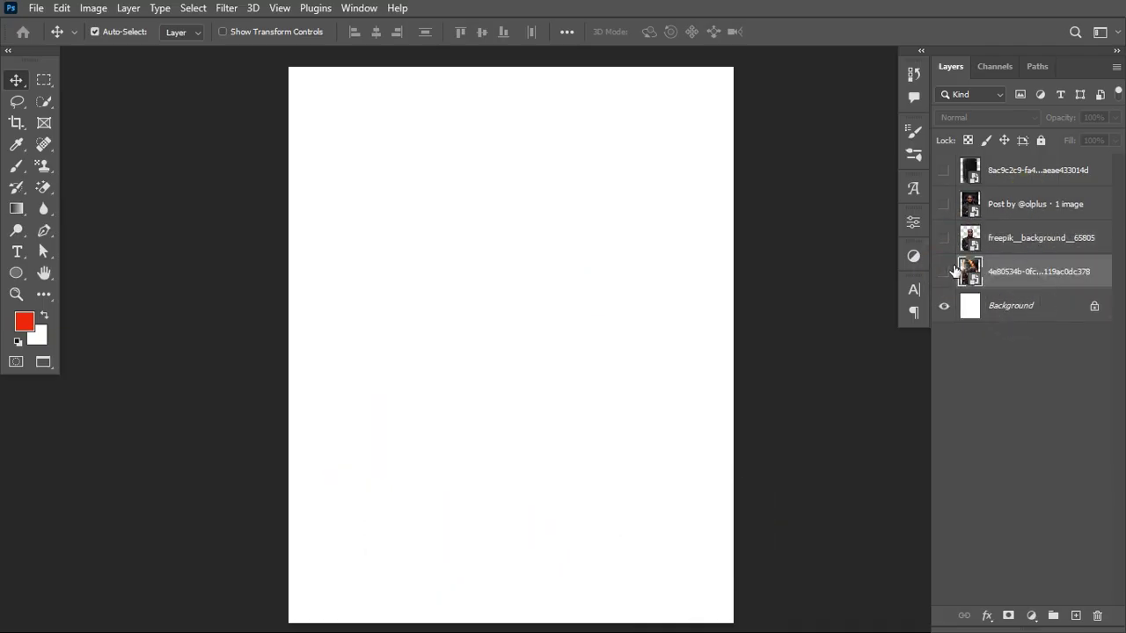
left_click(944, 270)
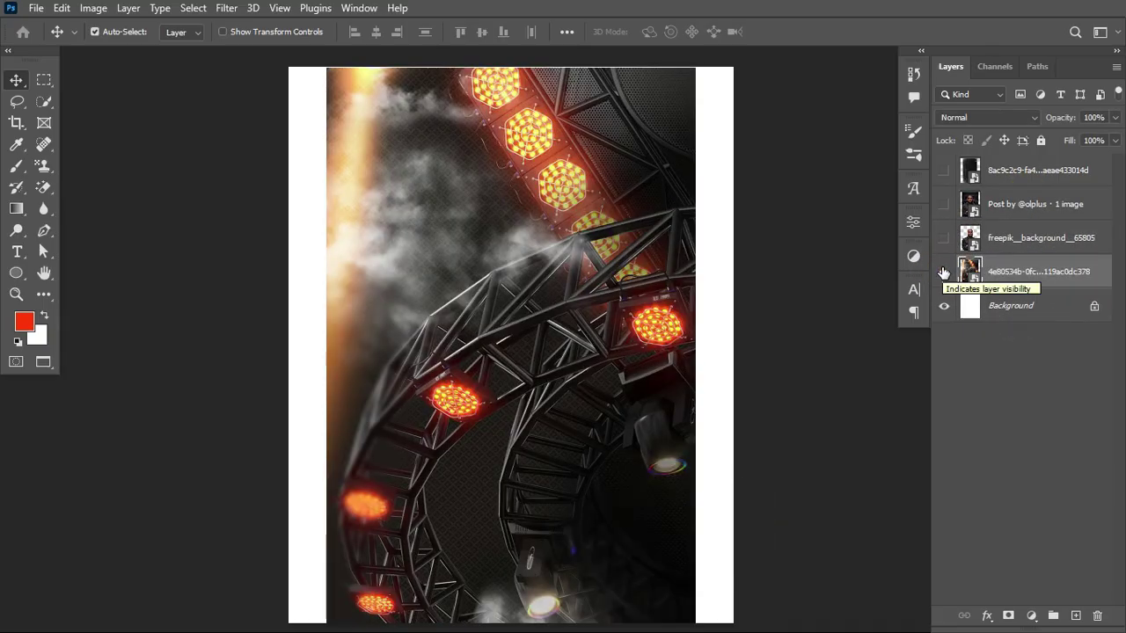
Scale the stage-lights image down proportionally to about 7%, keeping its upper-left corner in place
key("ctrl+minus")
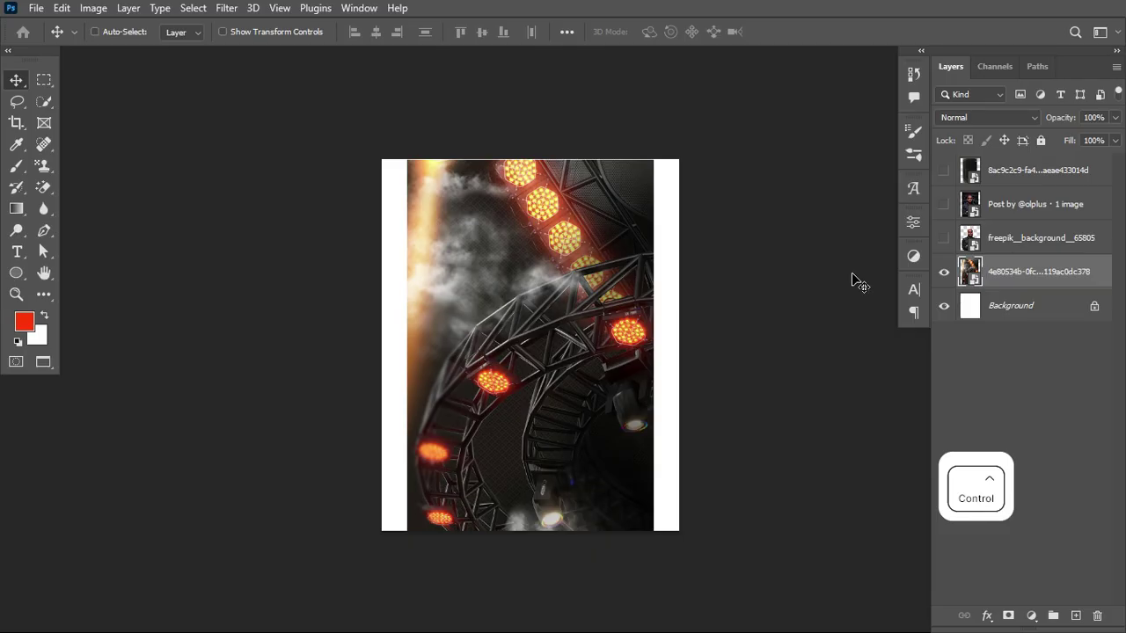
key("ctrl+t")
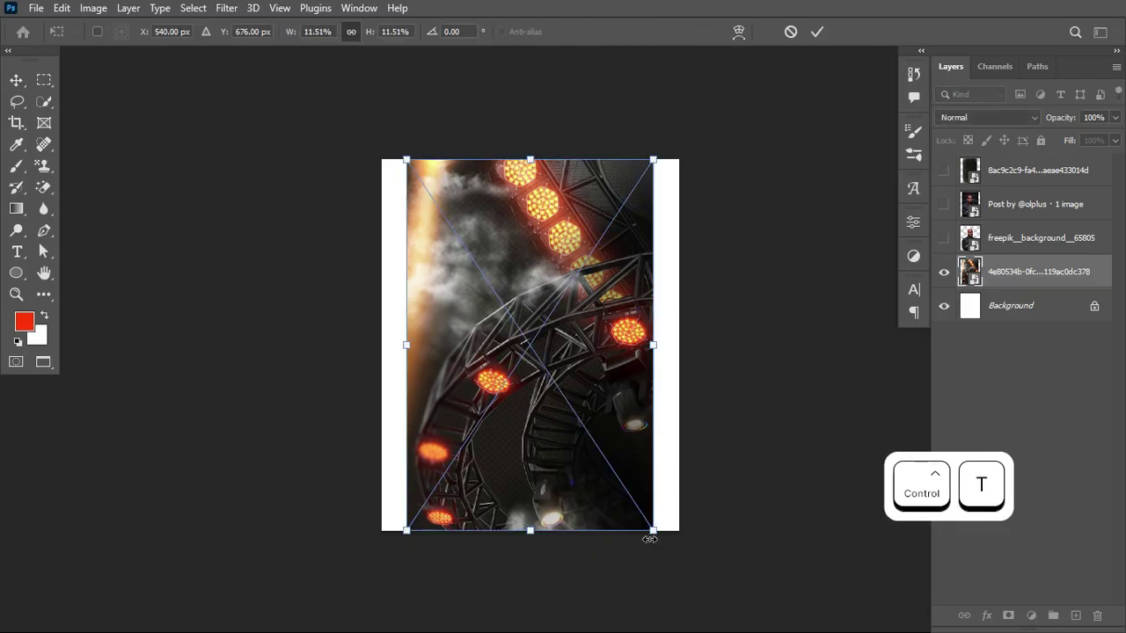
left_click_drag(649, 536, 518, 408)
key("ctrl+Return")
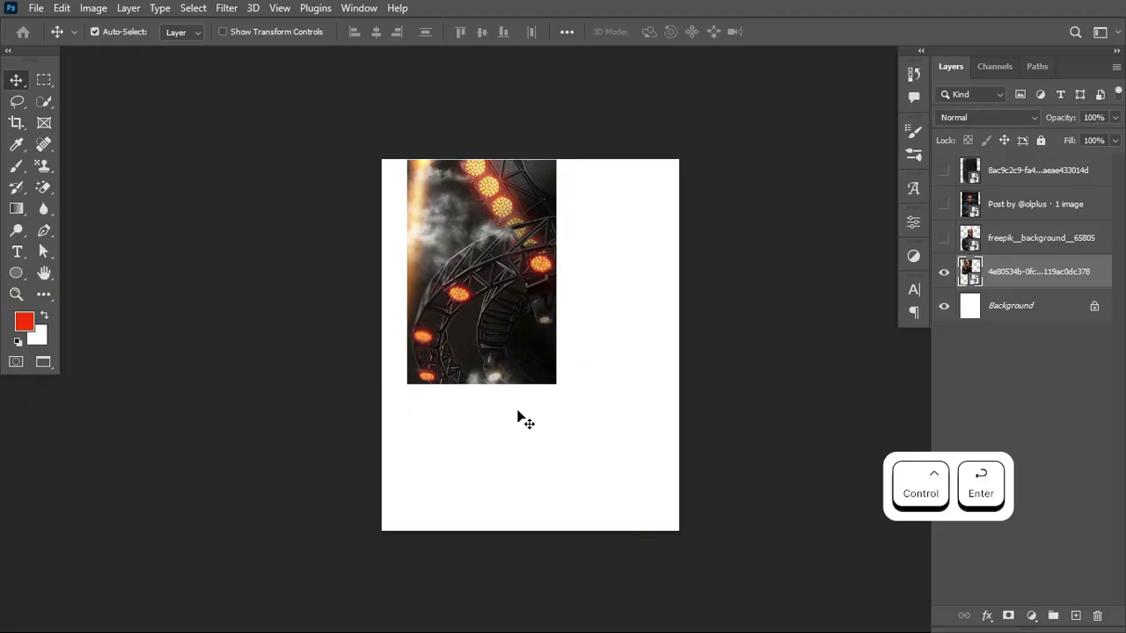
Duplicate the stage-lights layer, flip the copy horizontally and place it against the original's right edge as a mirror image
key("ctrl+j")
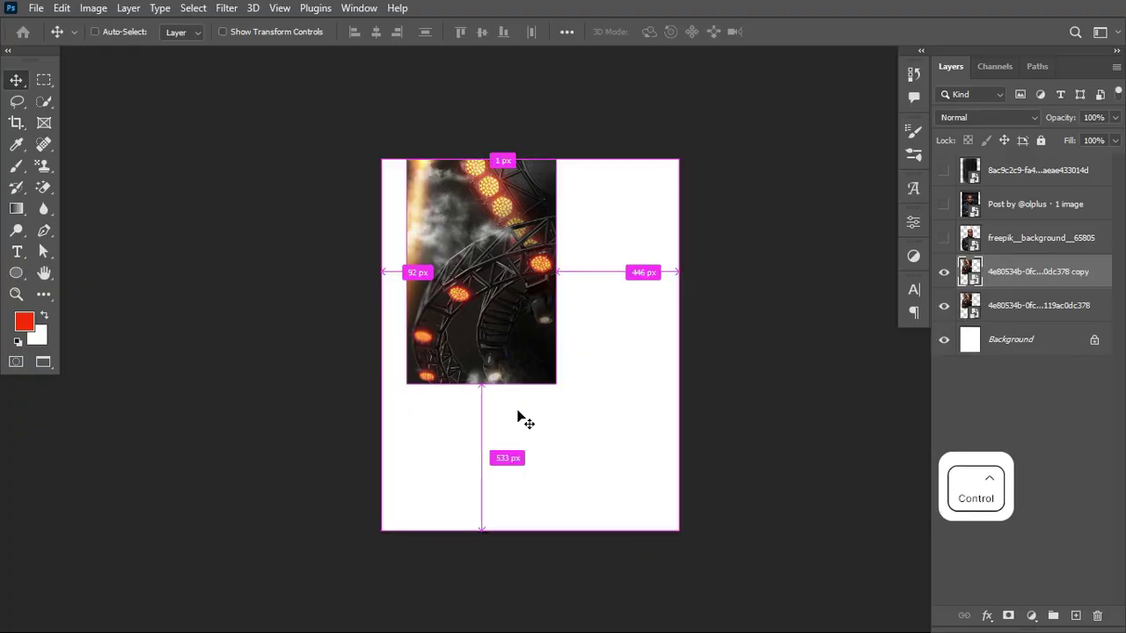
key("ctrl+t")
right_click(468, 240)
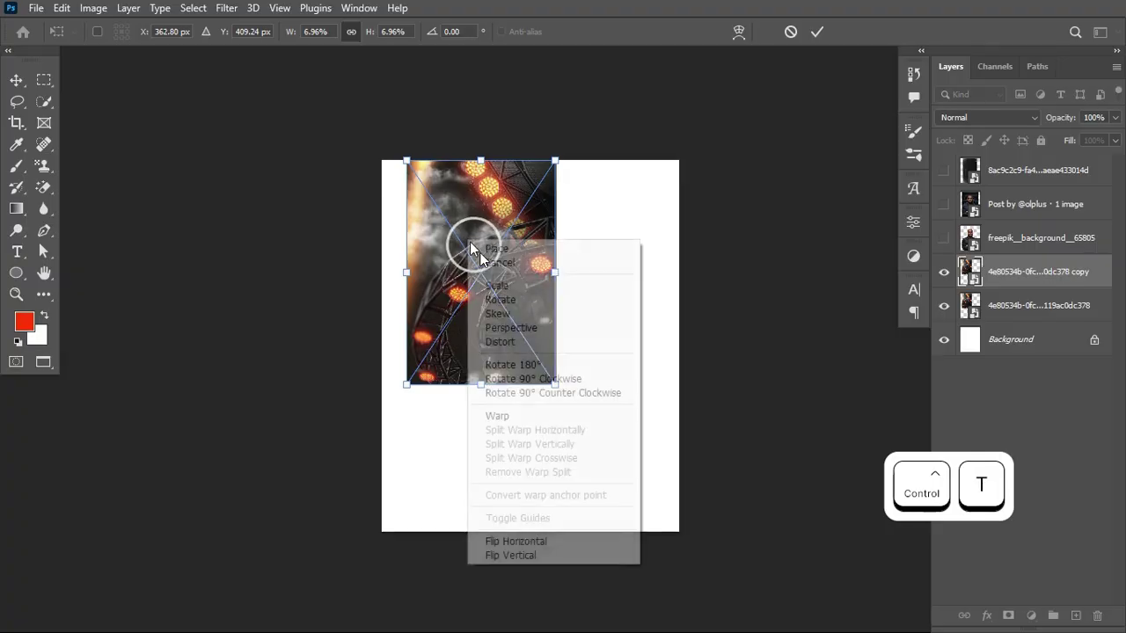
left_click(515, 540)
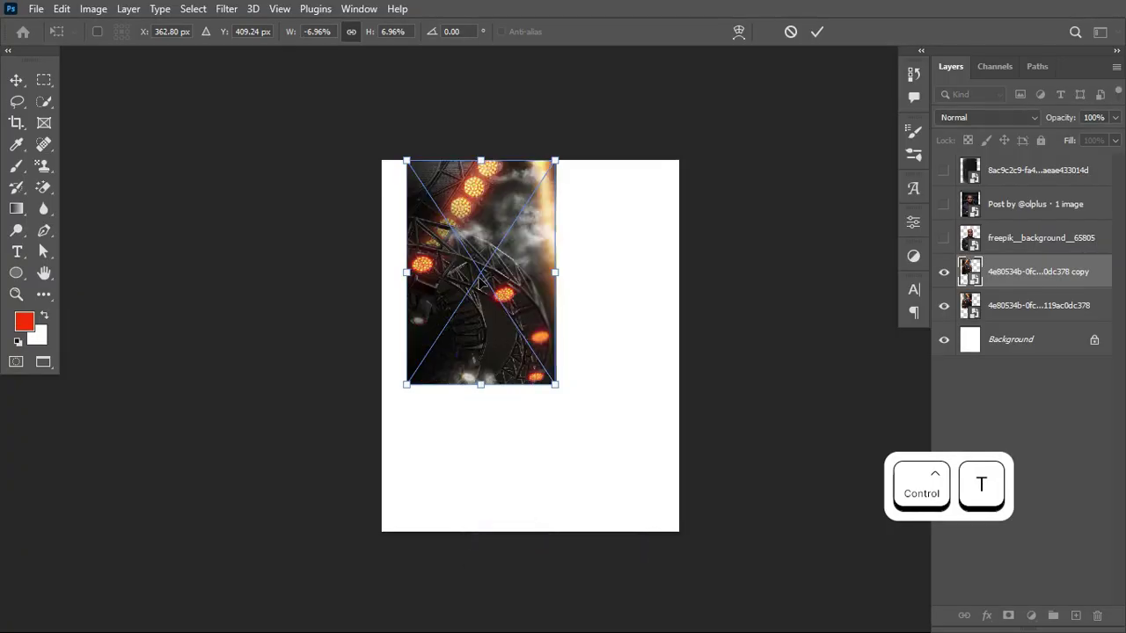
left_click(453, 257)
left_click_drag(580, 256, 607, 257)
key("Return")
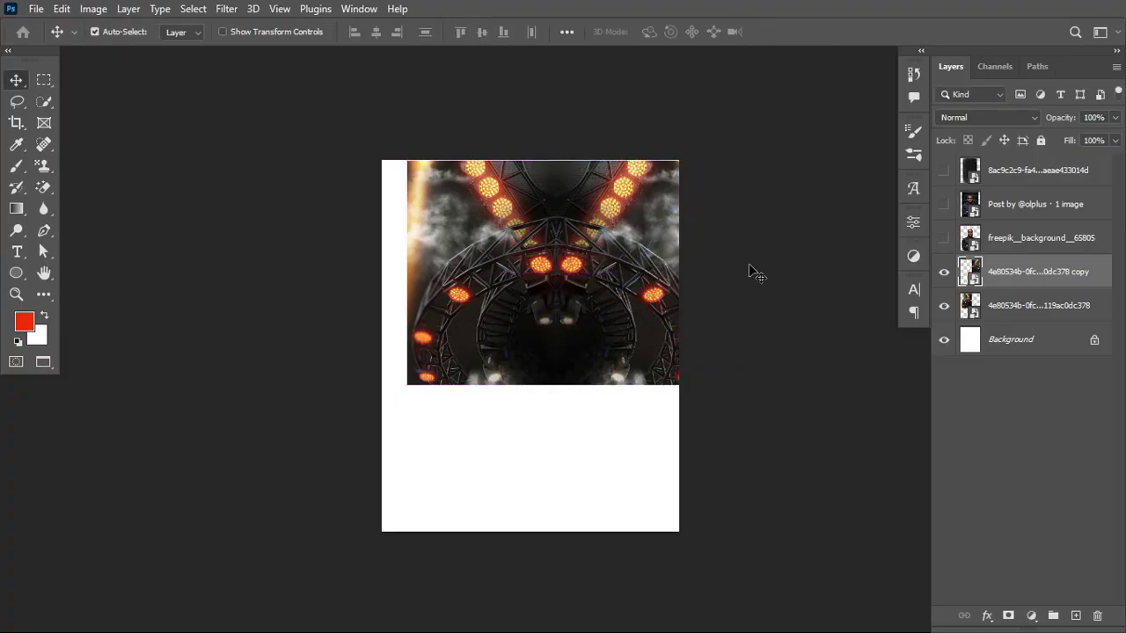
Combine the two mirrored stage-lights layers into a single smart object
left_click(1048, 307, "shift")
right_click(1047, 315)
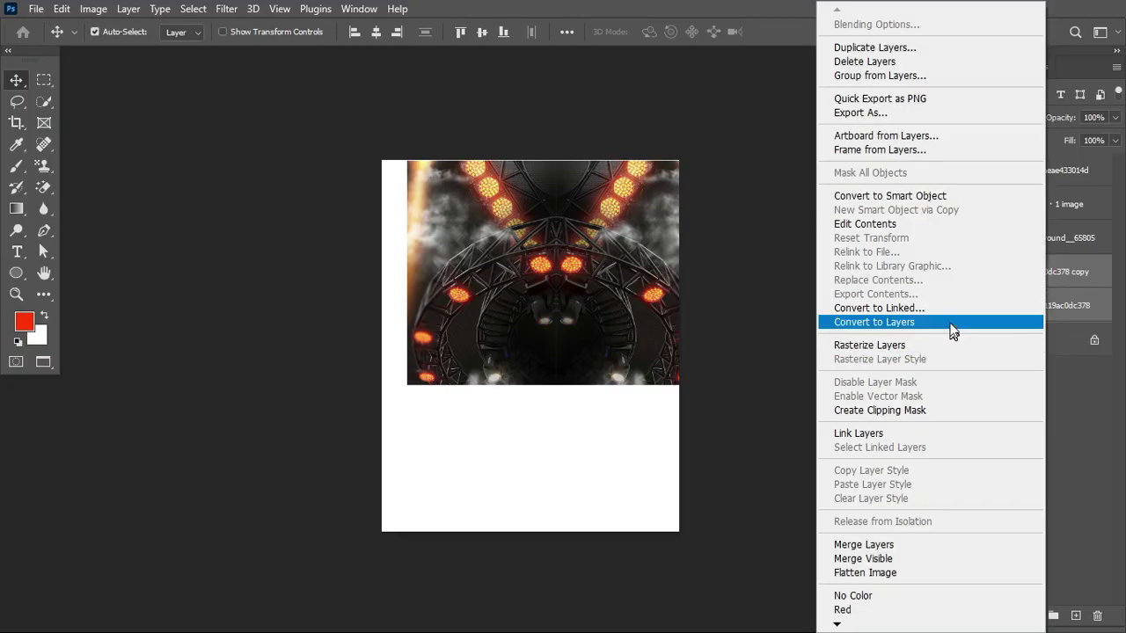
left_click(968, 199)
Enlarge the mirrored stage lights to about 223% to cover the canvas, centred horizontally and aligned with the canvas's upper edge
key("ctrl+t")
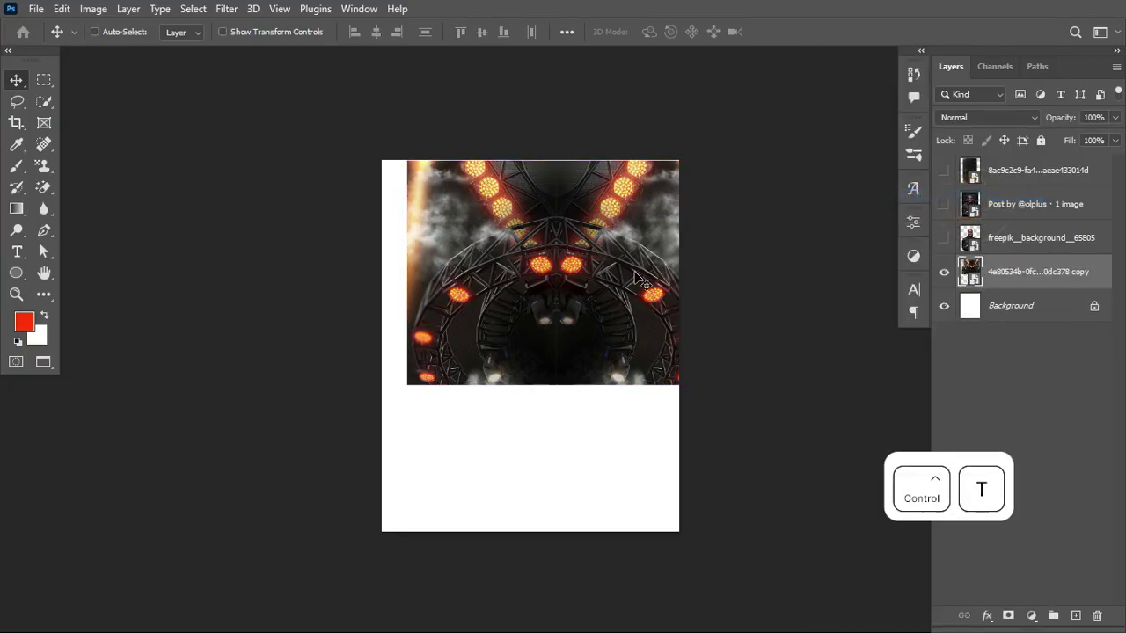
left_click(702, 270, "alt")
left_click_drag(702, 270, 832, 279)
left_click_drag(693, 270, 661, 378)
left_click_drag(791, 373, 853, 369)
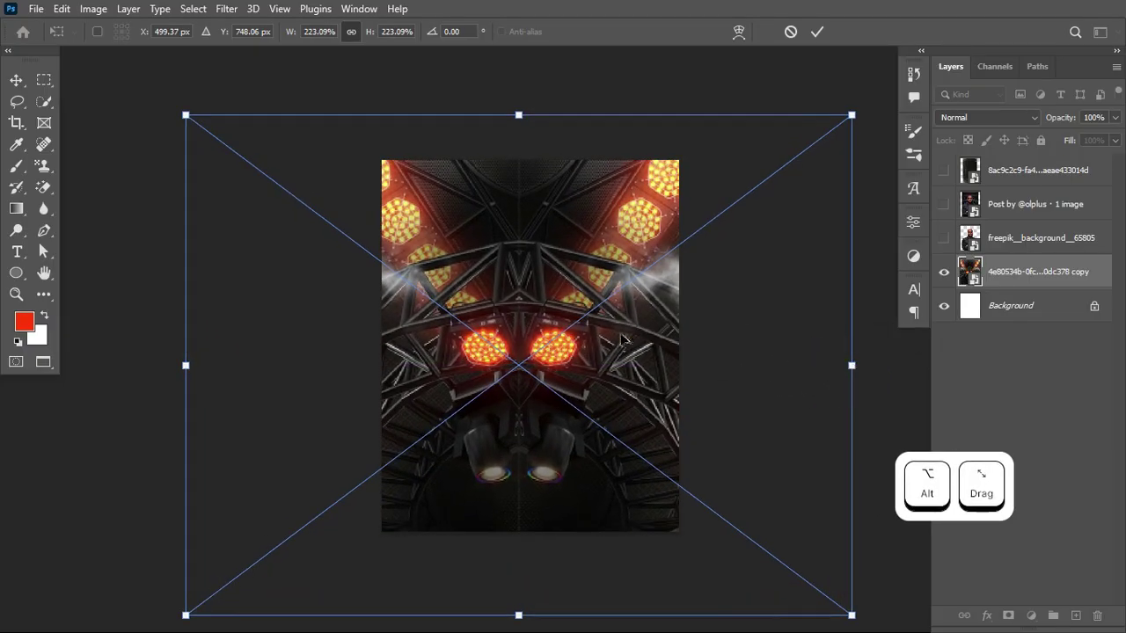
left_click_drag(622, 334, 635, 373)
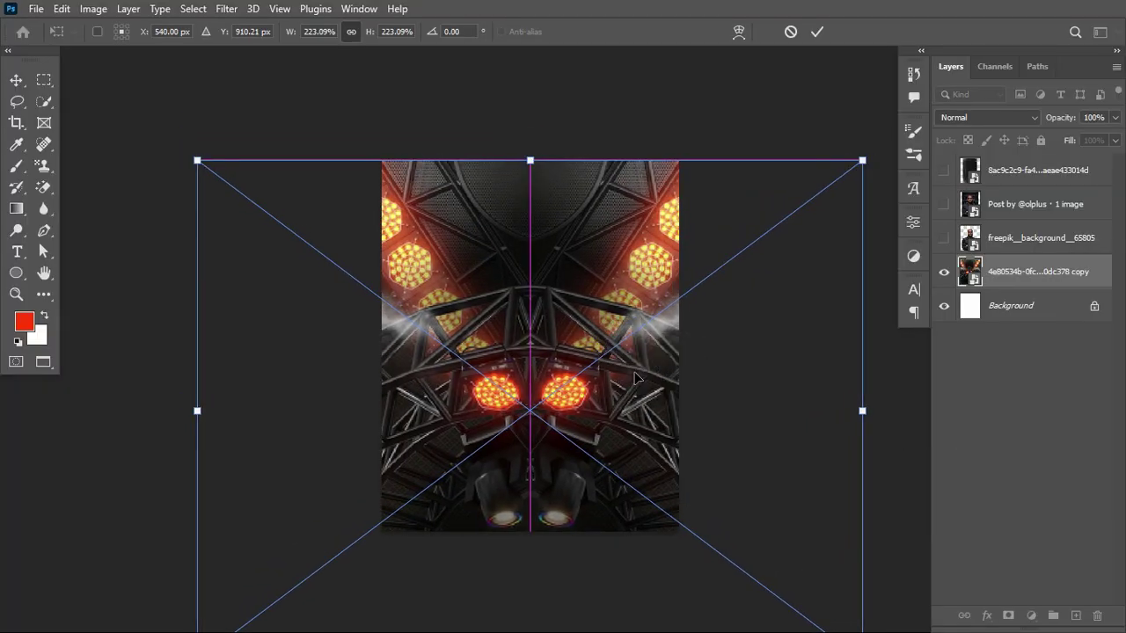
key("Return")
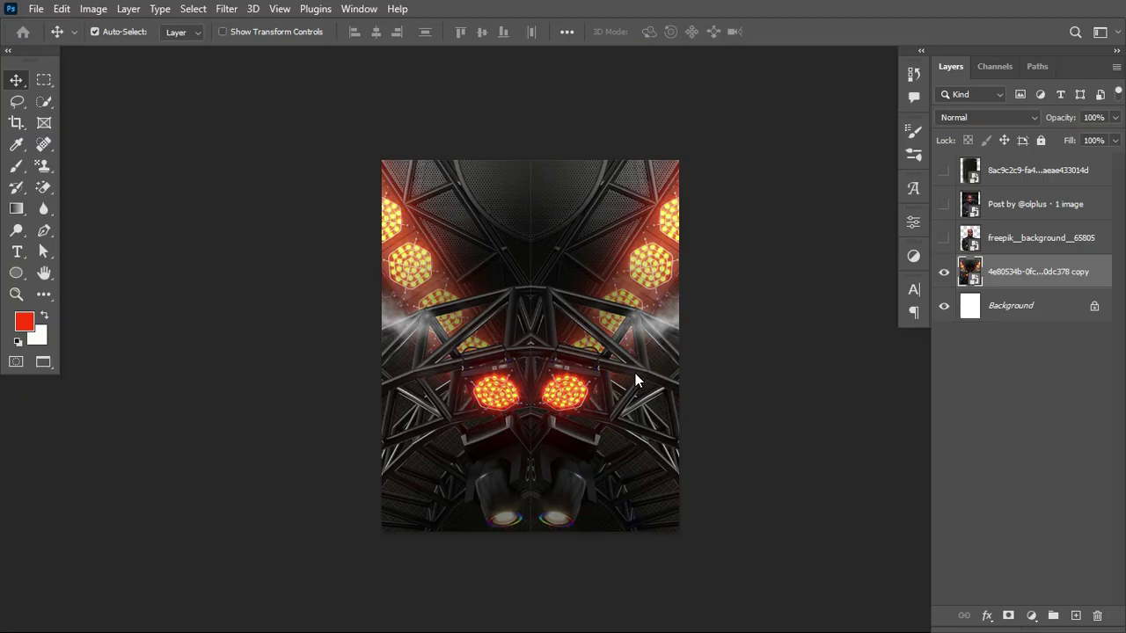
key("ctrl+0")
key("ctrl+equal")
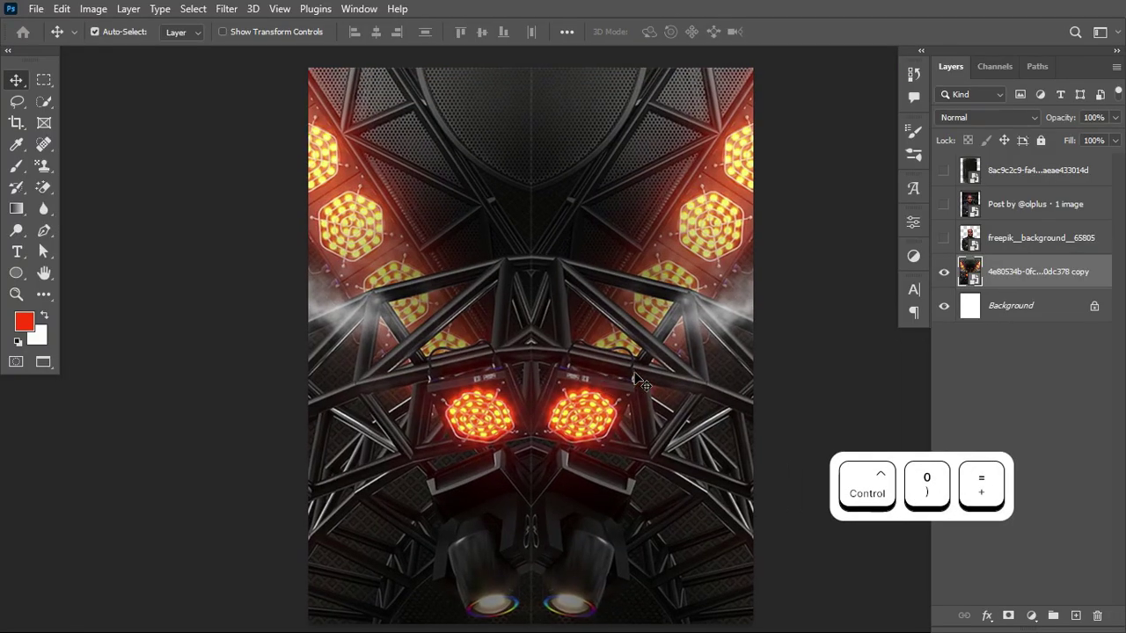
Hide the stage-lights layer and add a Solid Color fill layer in 241001 directly above the Background layer
left_click(1010, 309)
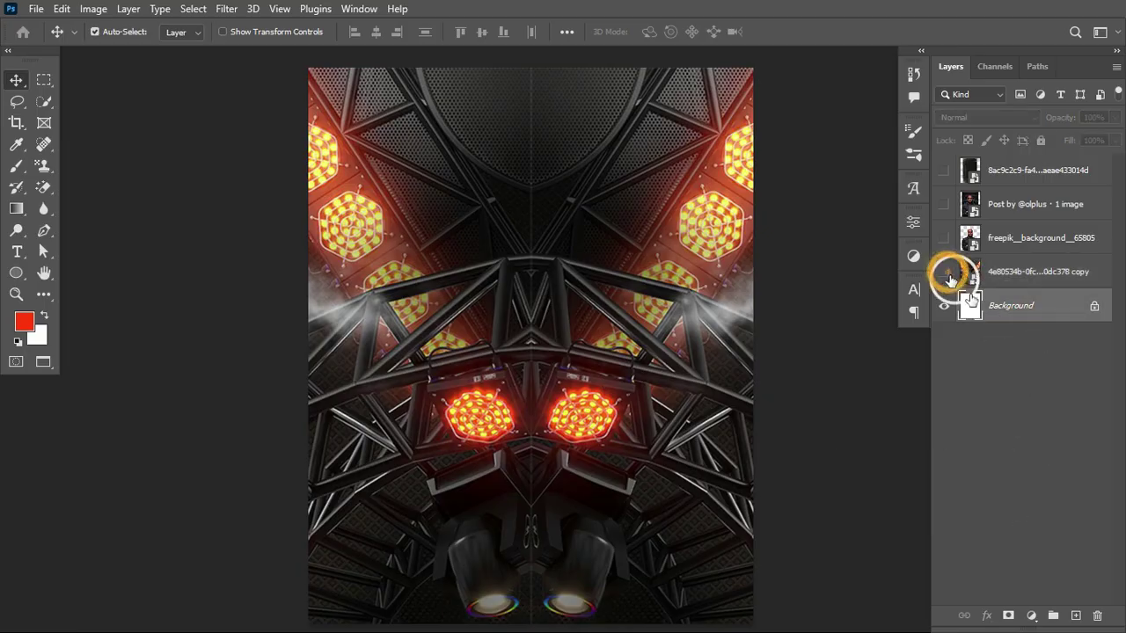
left_click(945, 273)
left_click(1031, 616)
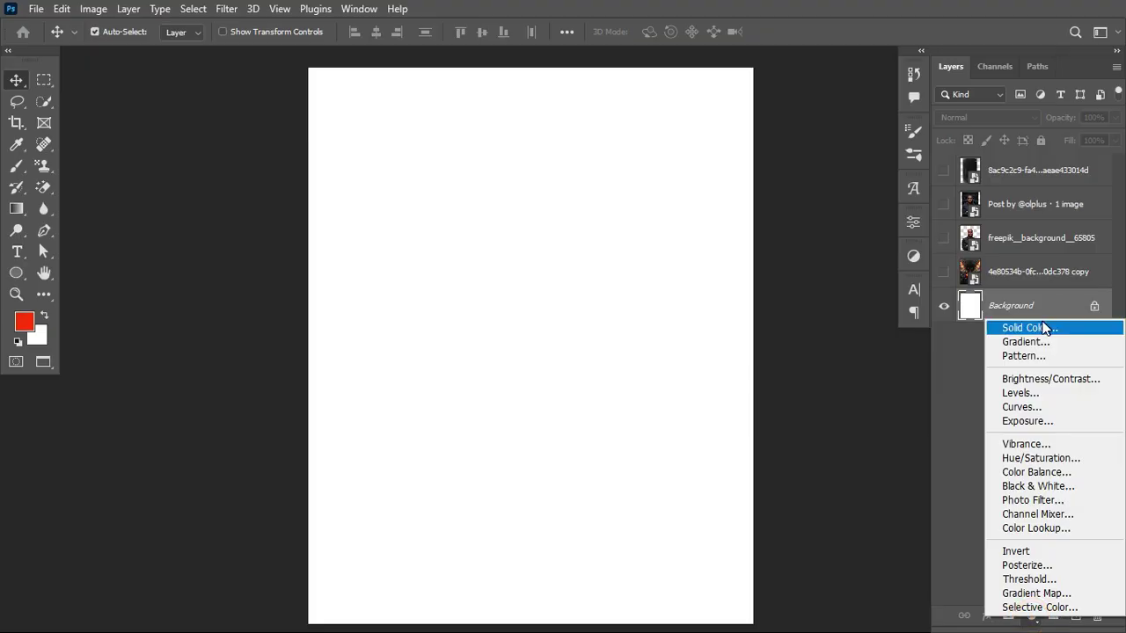
left_click(1045, 326)
type("241001")
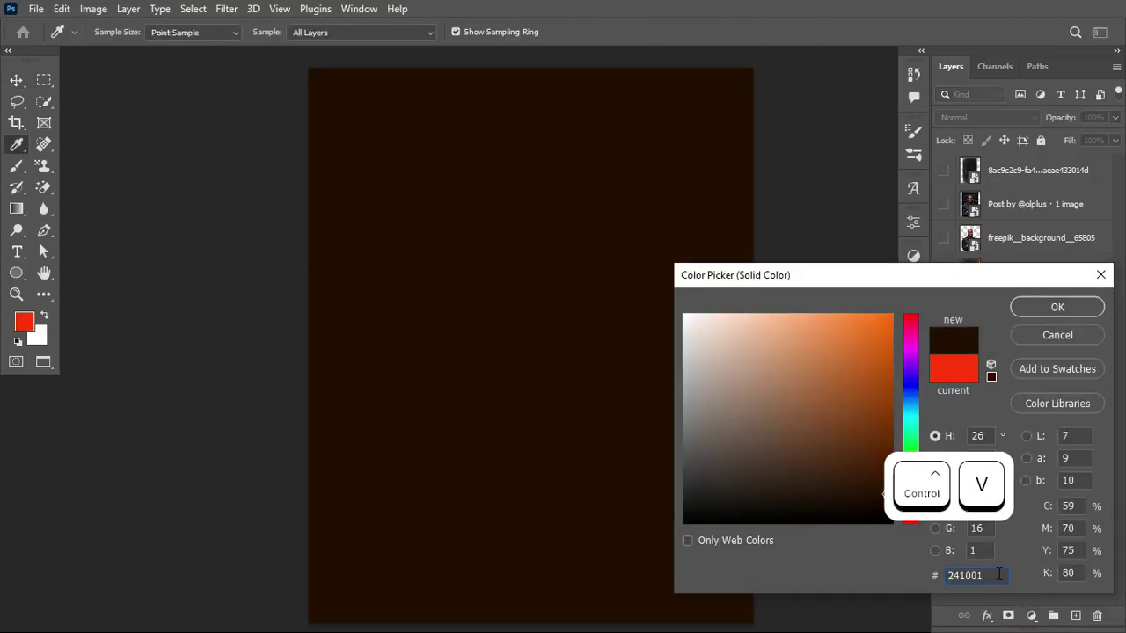
left_click(1043, 310)
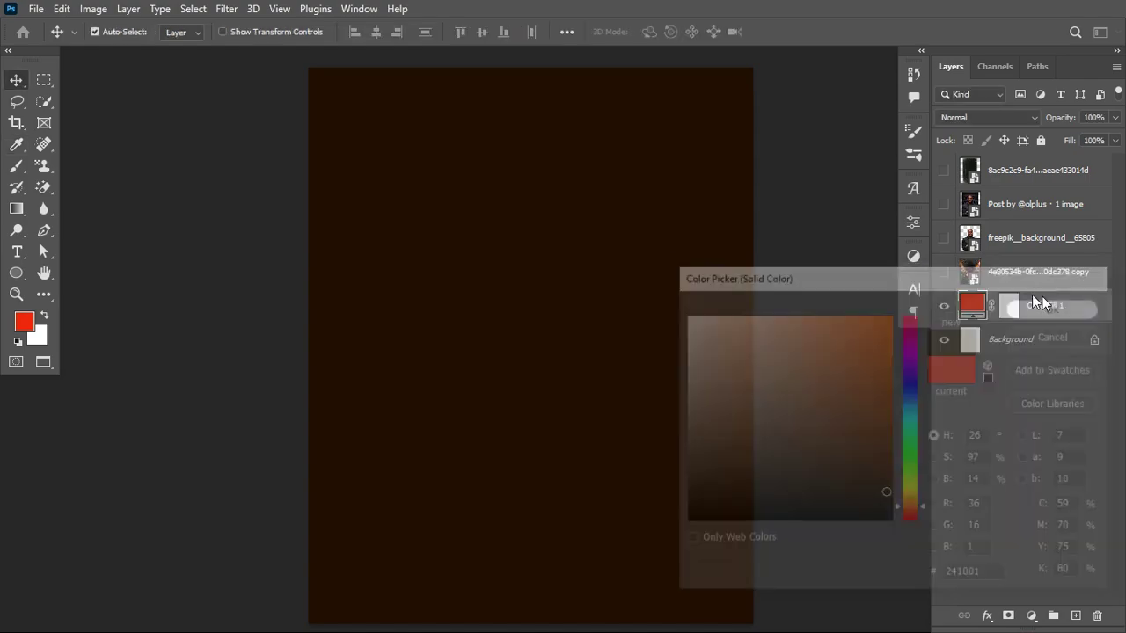
Show the stage-lights layer again and set its blending mode to Color Dodge
left_click(944, 272)
left_click(1029, 278)
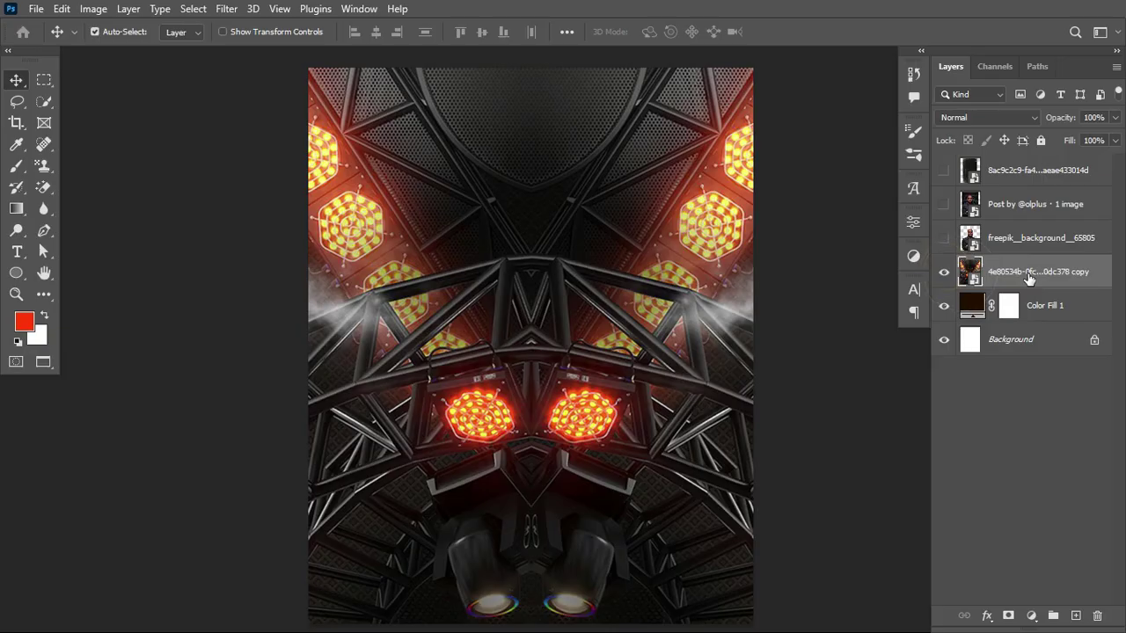
left_click(1006, 114)
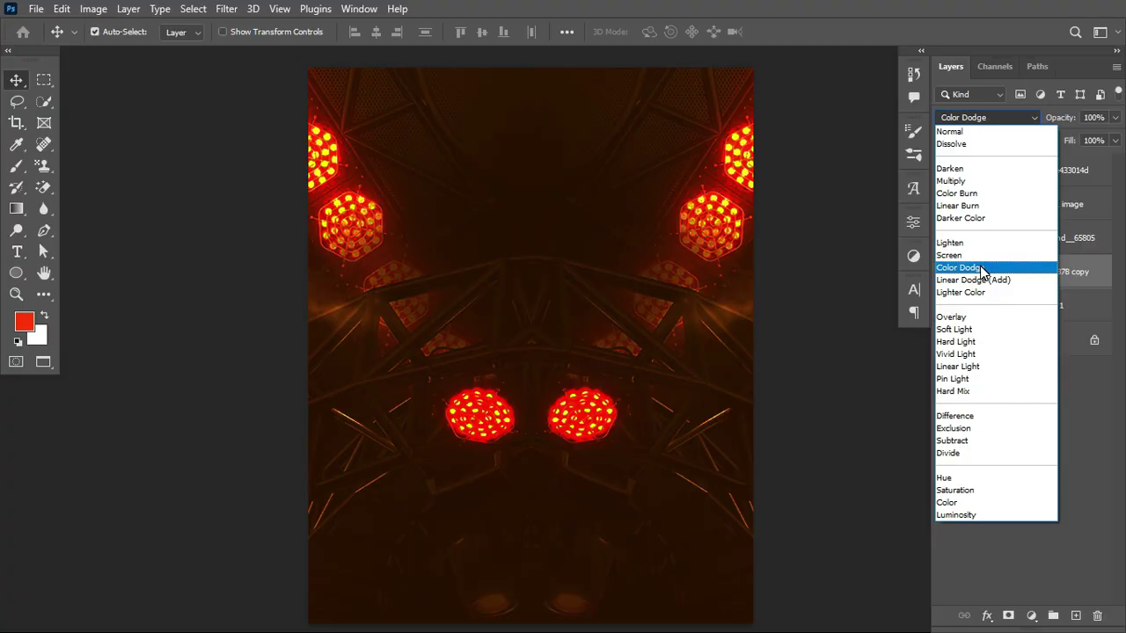
left_click(983, 269)
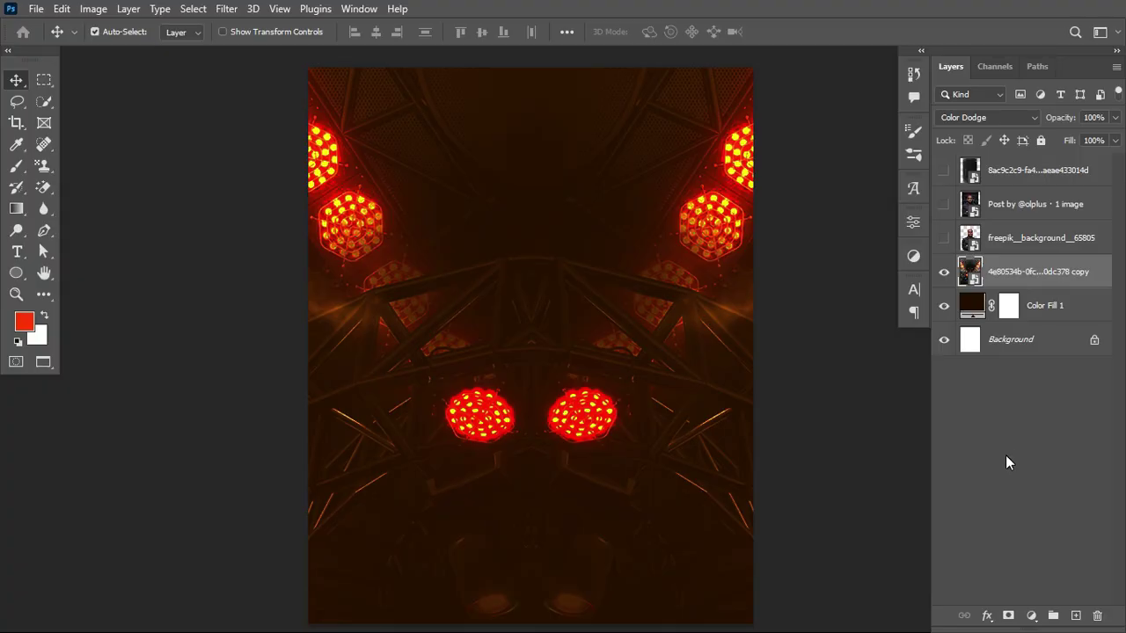
Add a layer mask to the stage lights and paint out their lower half with a soft black 700 px brush
left_click(1008, 615)
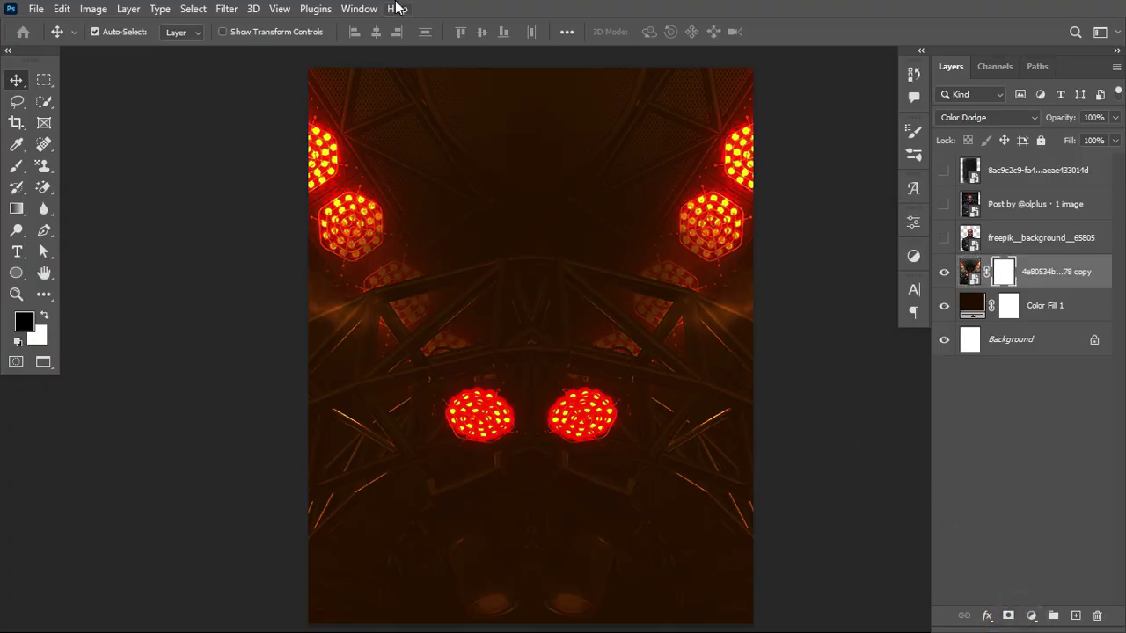
left_click(17, 166)
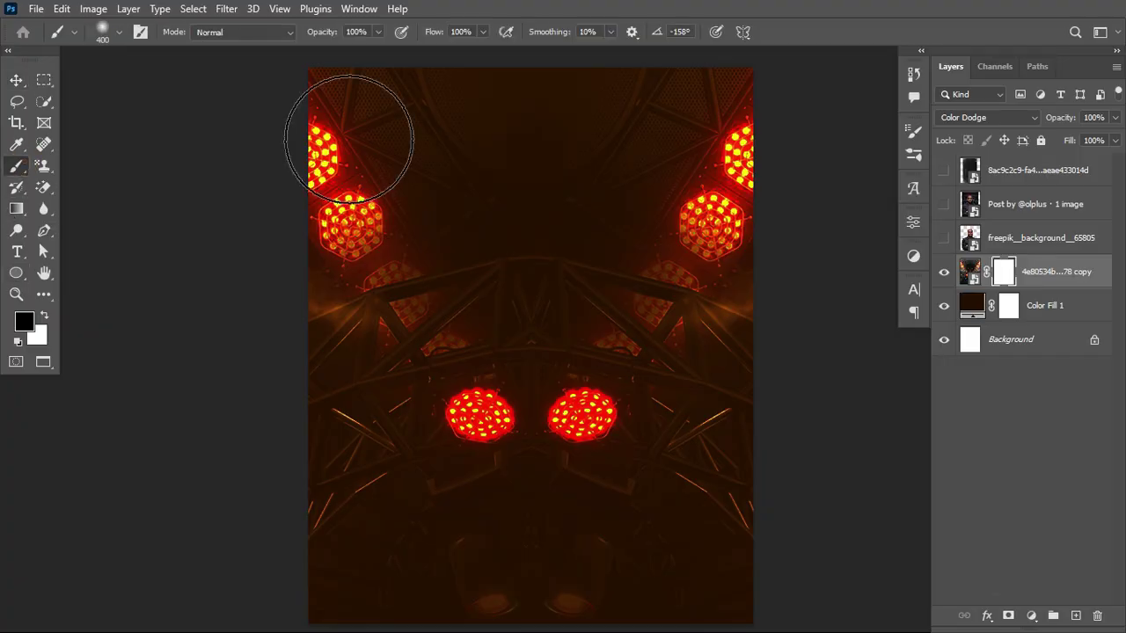
left_click(117, 31)
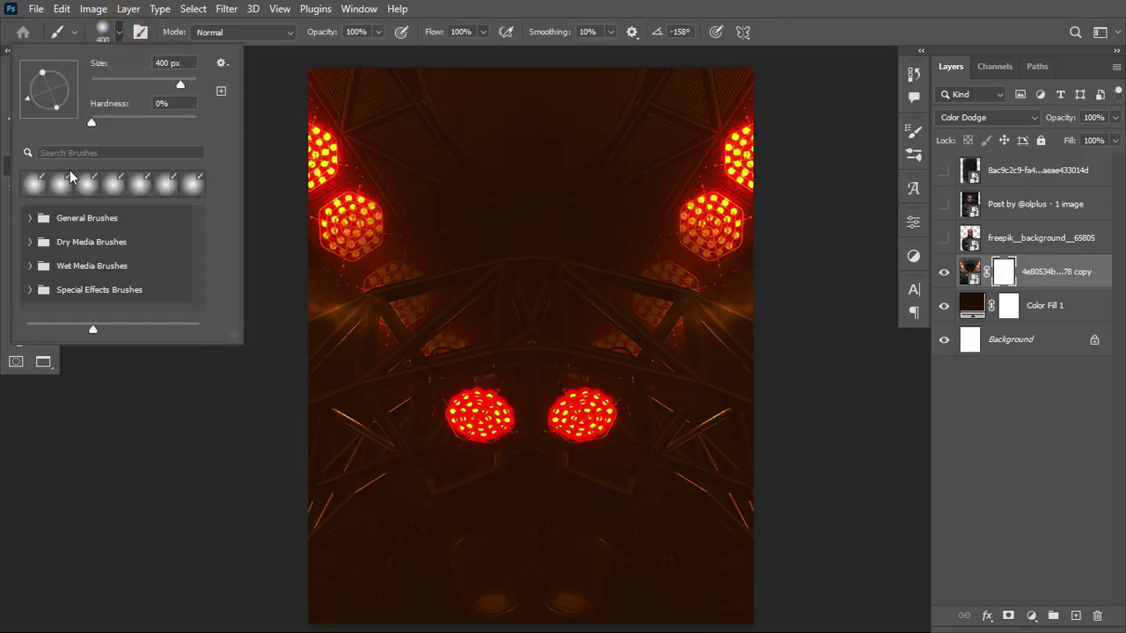
left_click(33, 183)
left_click(1007, 276)
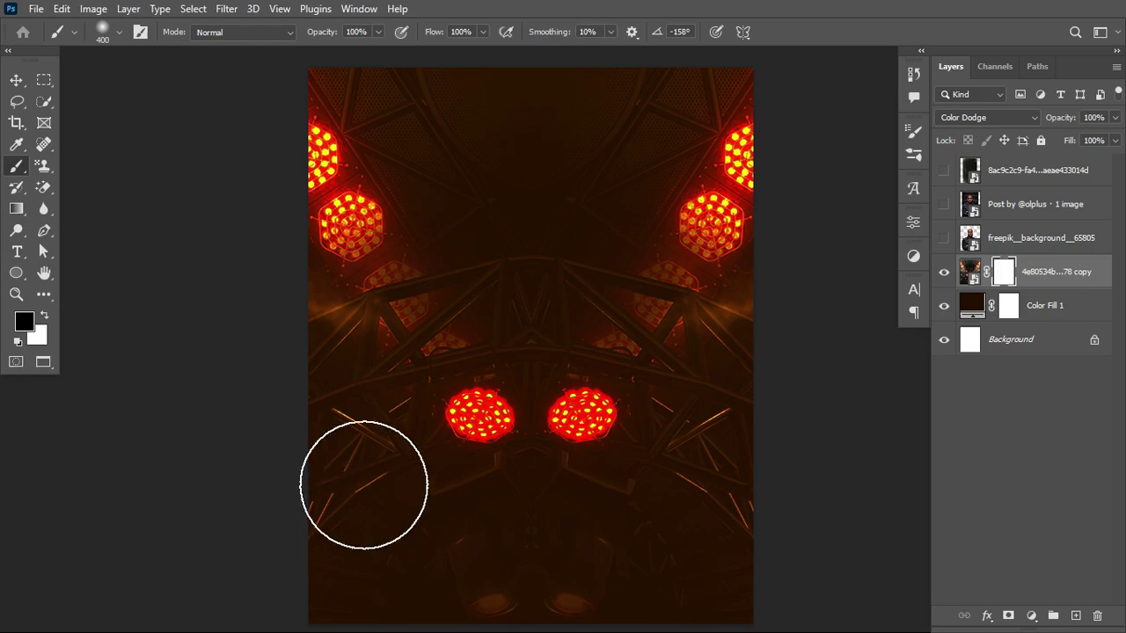
key("bracketright")
key("bracketright")
key("bracketright")
key("bracketright")
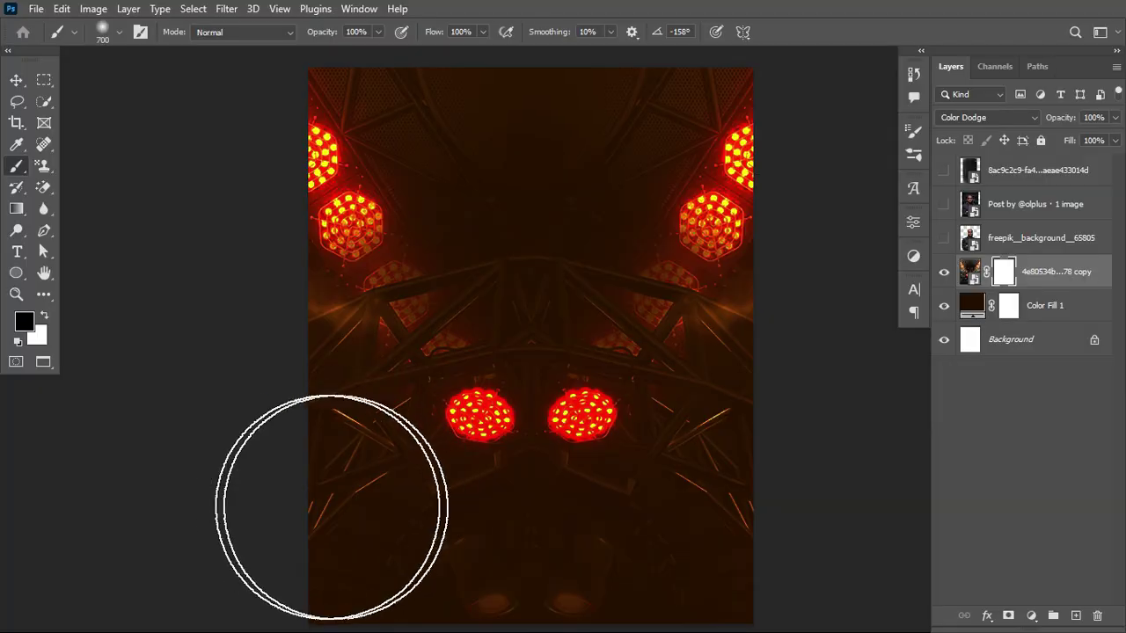
mouse_move(326, 496)
left_mouse_down()
mouse_move(469, 563)
mouse_move(585, 564)
mouse_move(804, 520)
mouse_move(560, 528)
mouse_move(716, 459)
mouse_move(315, 481)
mouse_move(644, 485)
mouse_move(727, 502)
mouse_move(774, 507)
left_mouse_up()
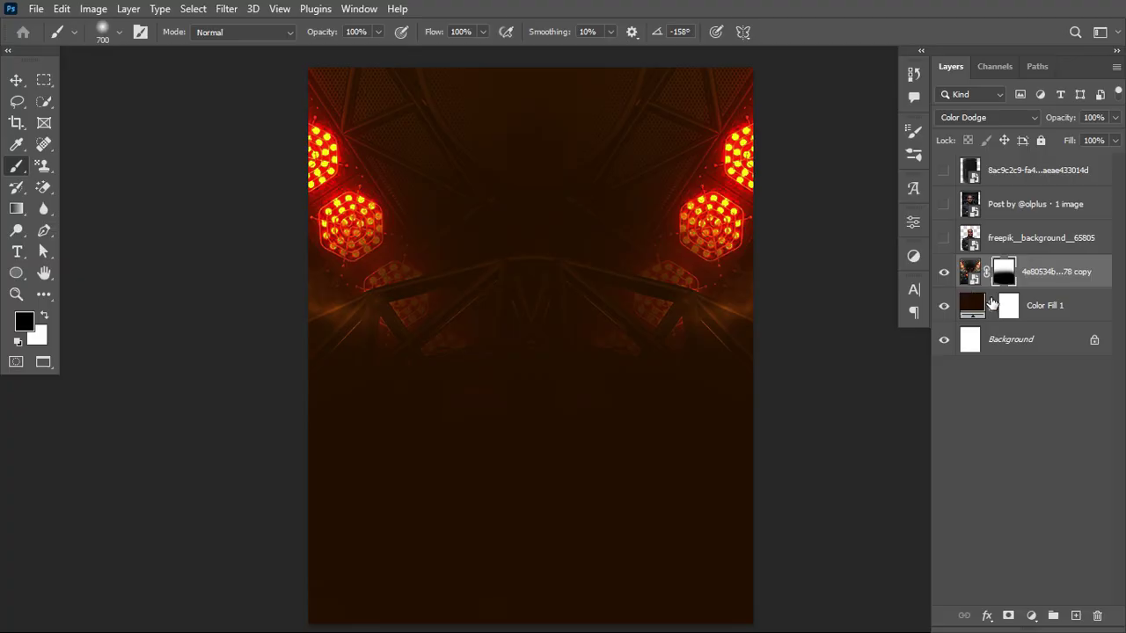
Show the cut-out portrait layer, briefly compare it with the original photo layer, and select the cut-out layer
left_click(945, 238)
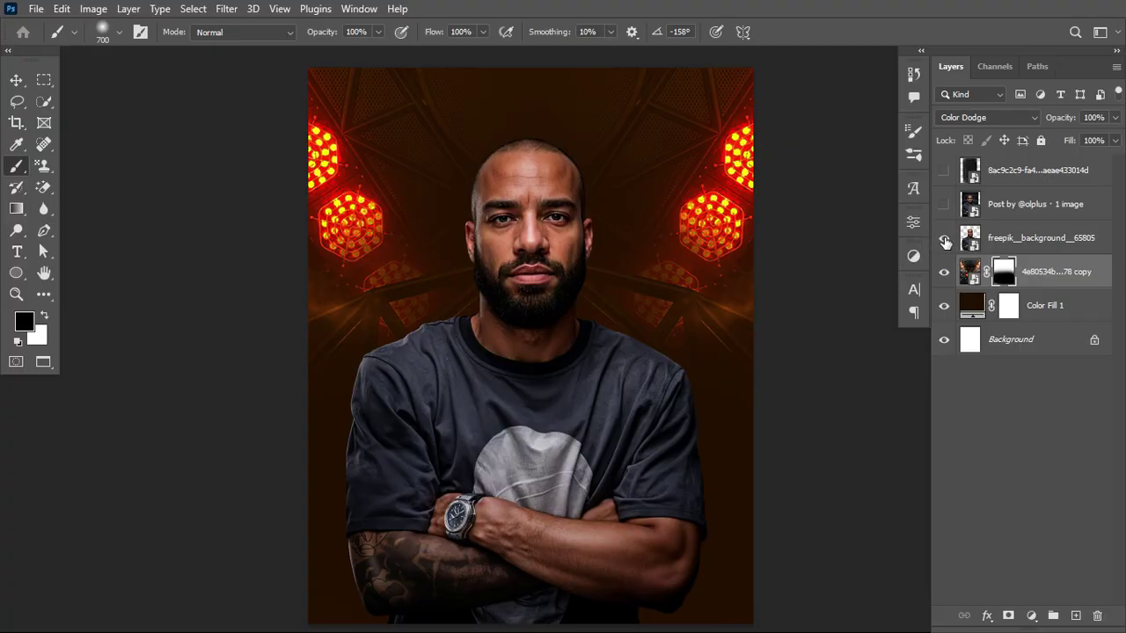
left_click(943, 211)
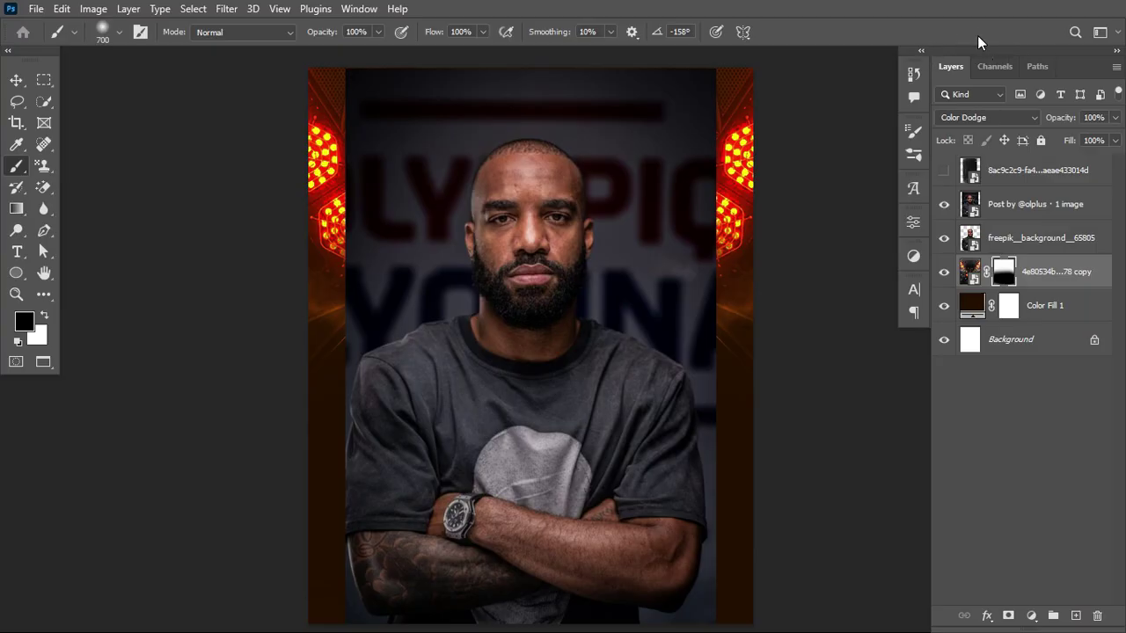
left_click(944, 209)
left_click(1025, 245)
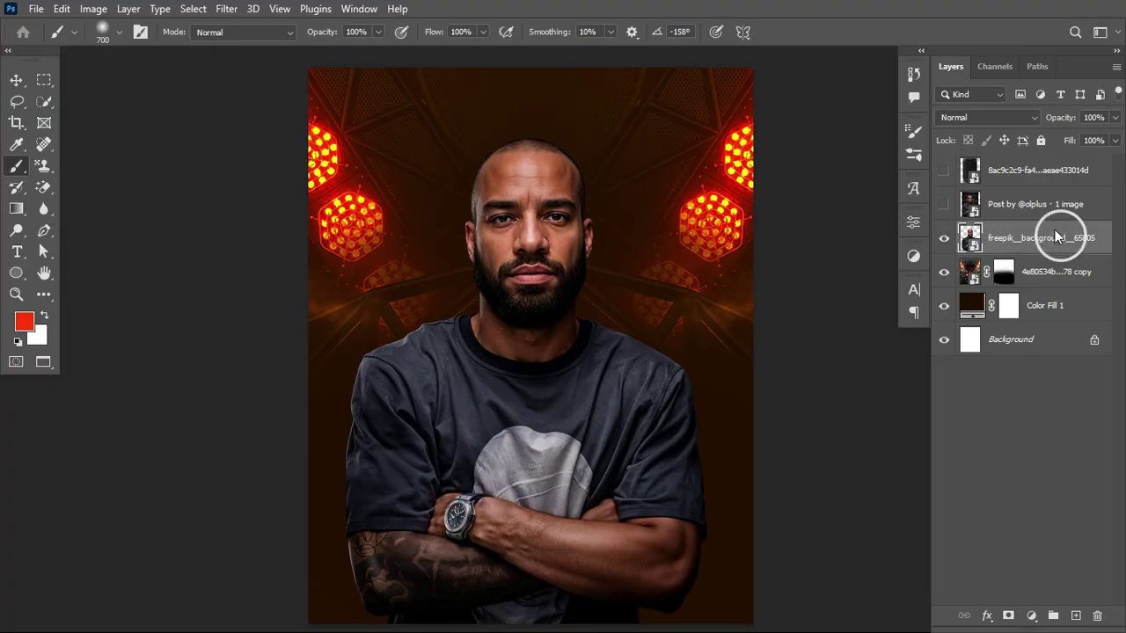
Enlarge and reposition the cut-out portrait so the head touches the canvas's upper edge and the shoulders span its full width
right_click(1060, 238)
left_click(940, 191)
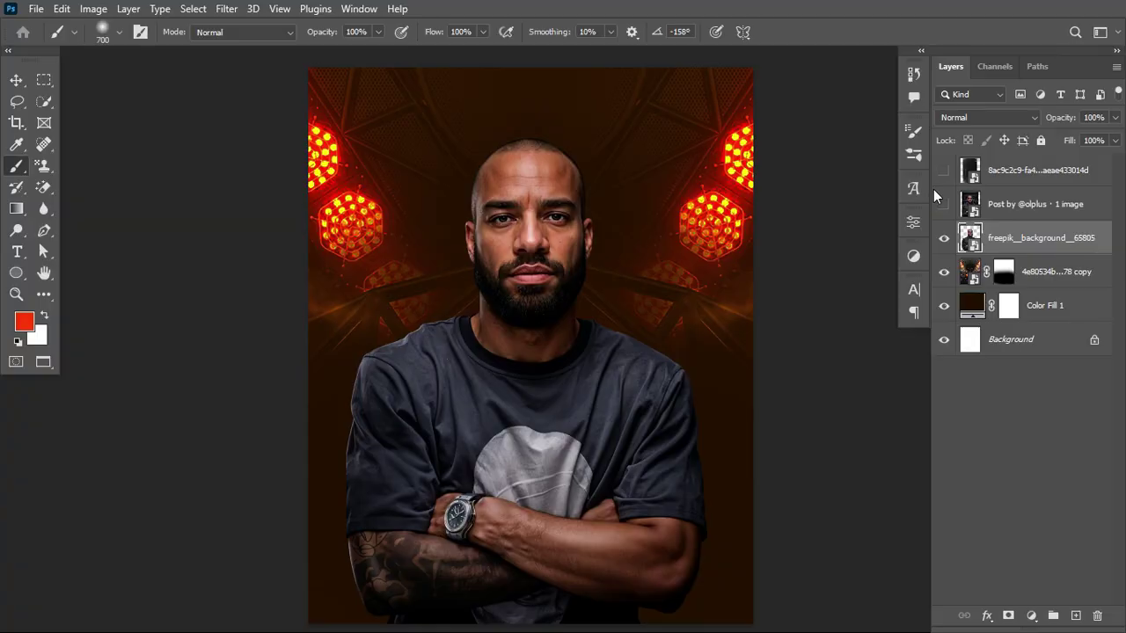
key("ctrl+t")
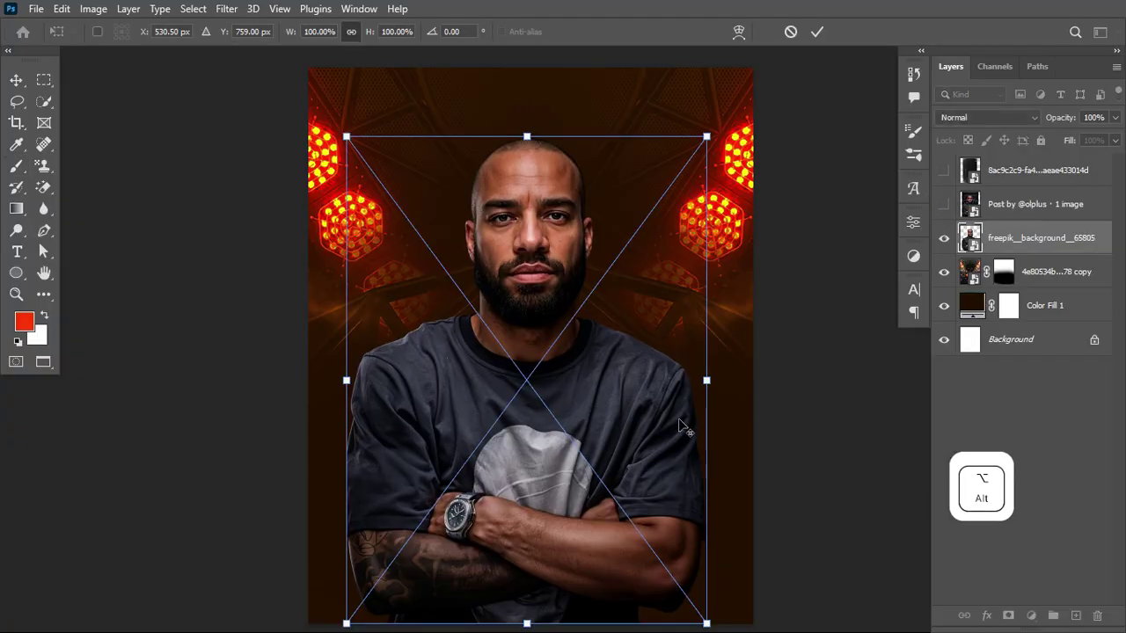
left_click_drag(708, 380, 799, 367)
left_click_drag(712, 344, 708, 383)
key("ctrl+Return")
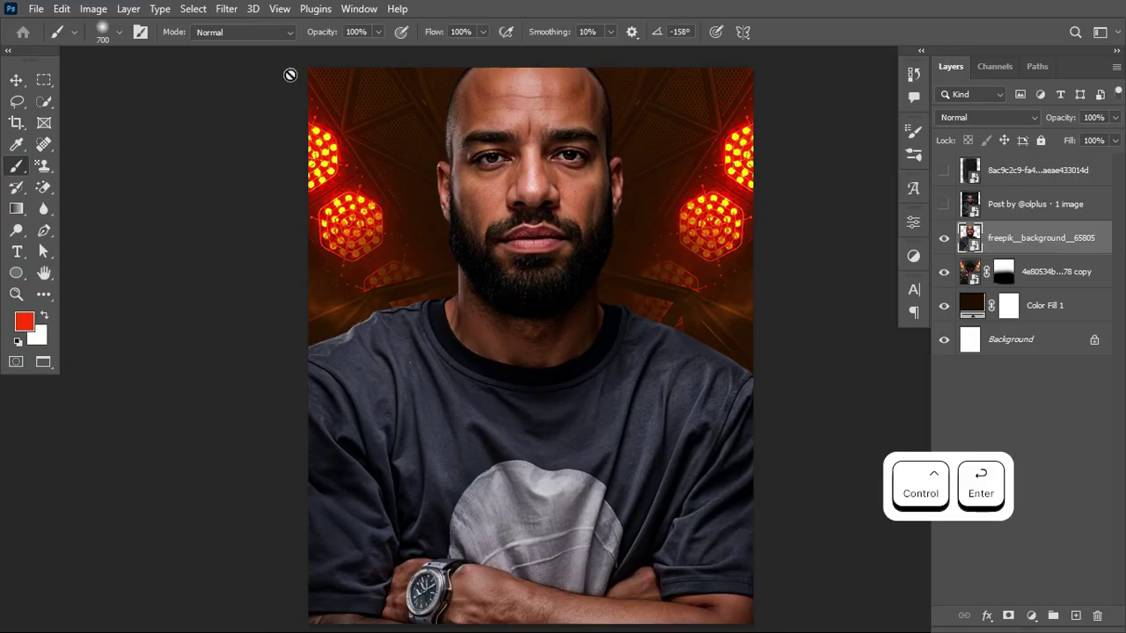
Open the Camera Raw Filter on the portrait with a side-by-side before/after preview and the Basic adjustments expanded
left_click(228, 10)
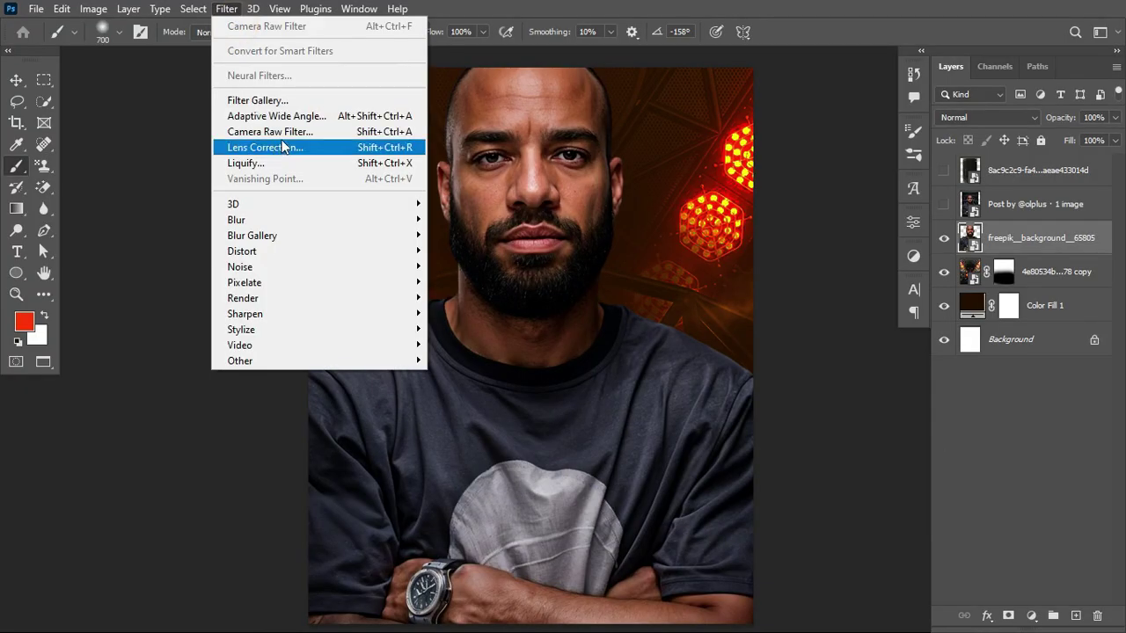
left_click(286, 133)
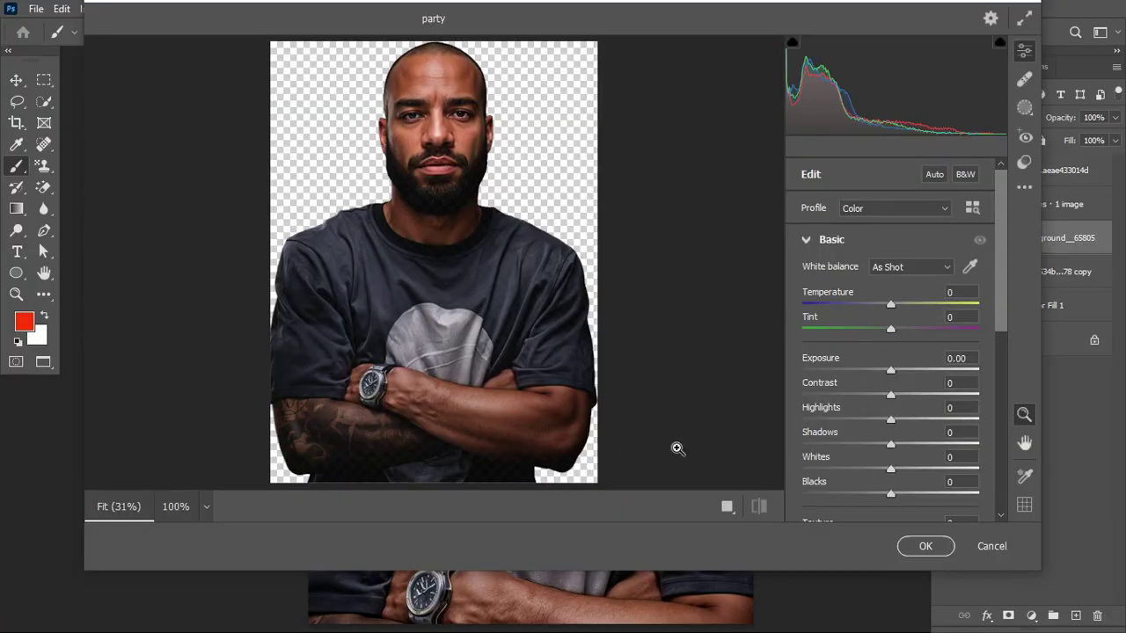
left_click(730, 509)
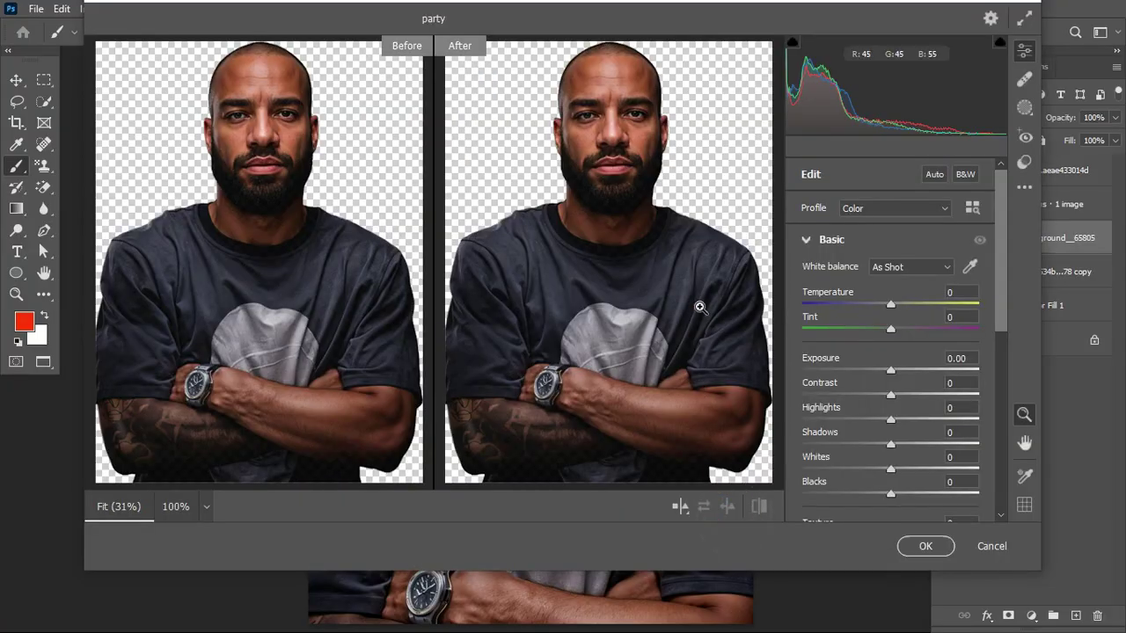
left_click(806, 242)
left_click(806, 242)
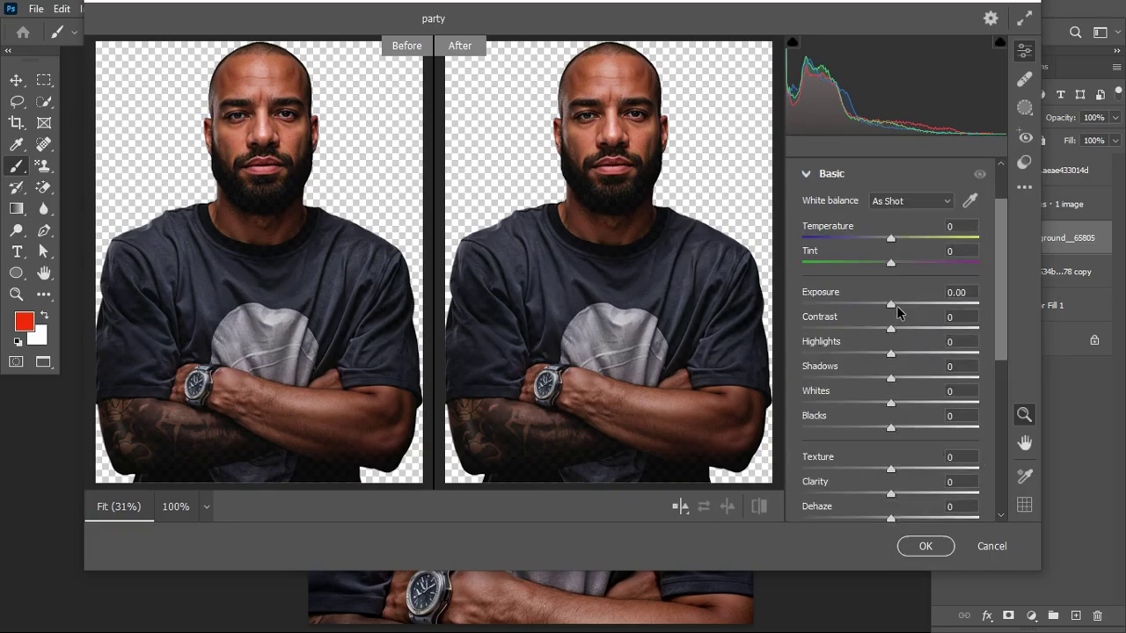
Set the portrait's Exposure to +0.55, Contrast +23, Highlights -19, Shadows +32, Whites +18, Blacks +21, Texture +79 and Clarity +29
left_click_drag(896, 307, 903, 333)
left_click_drag(909, 332, 908, 430)
left_click_drag(892, 469, 963, 473)
left_click_drag(894, 493, 918, 497)
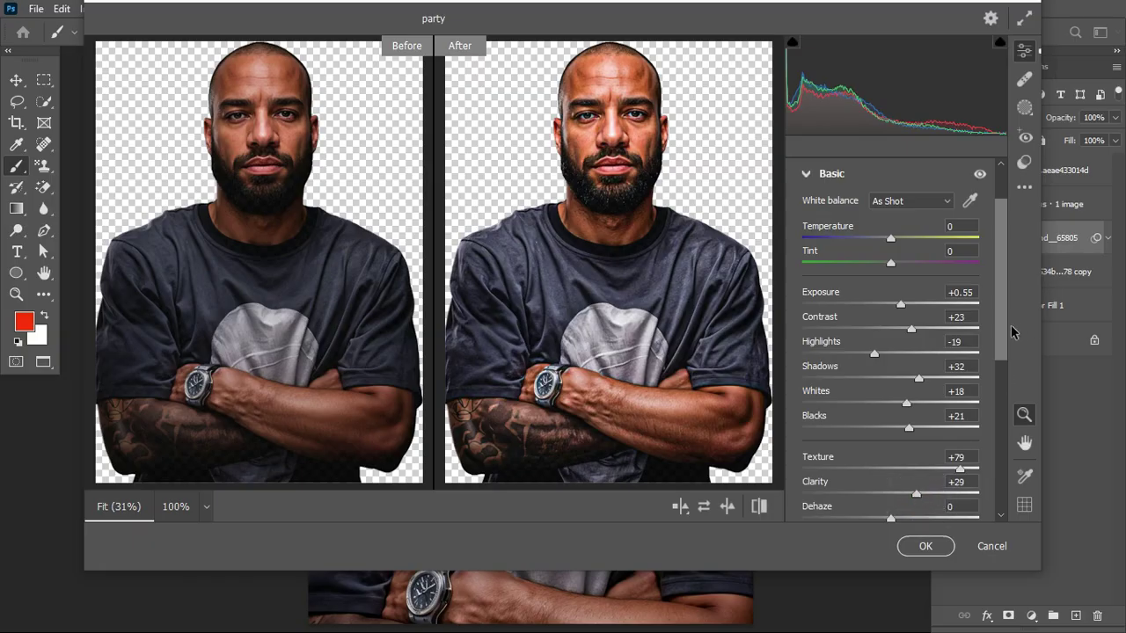
Set the portrait's Sharpening to 105 and Noise Reduction to 11, apply the Camera Raw Filter and collapse the layer's smart filter list
left_click_drag(1011, 332, 1006, 440)
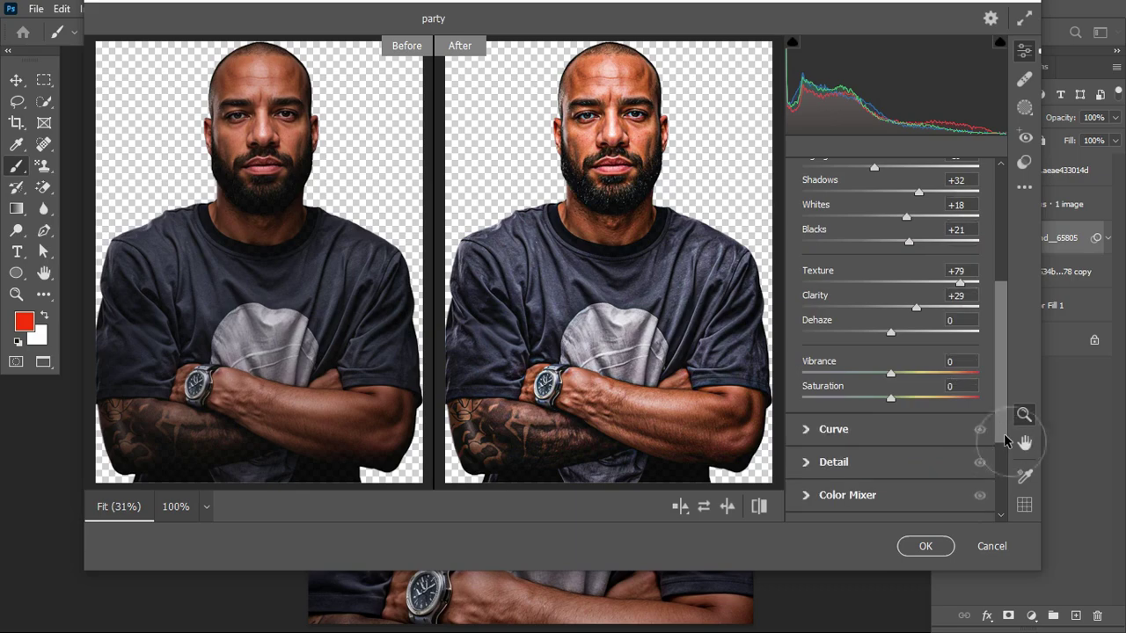
left_click(819, 459)
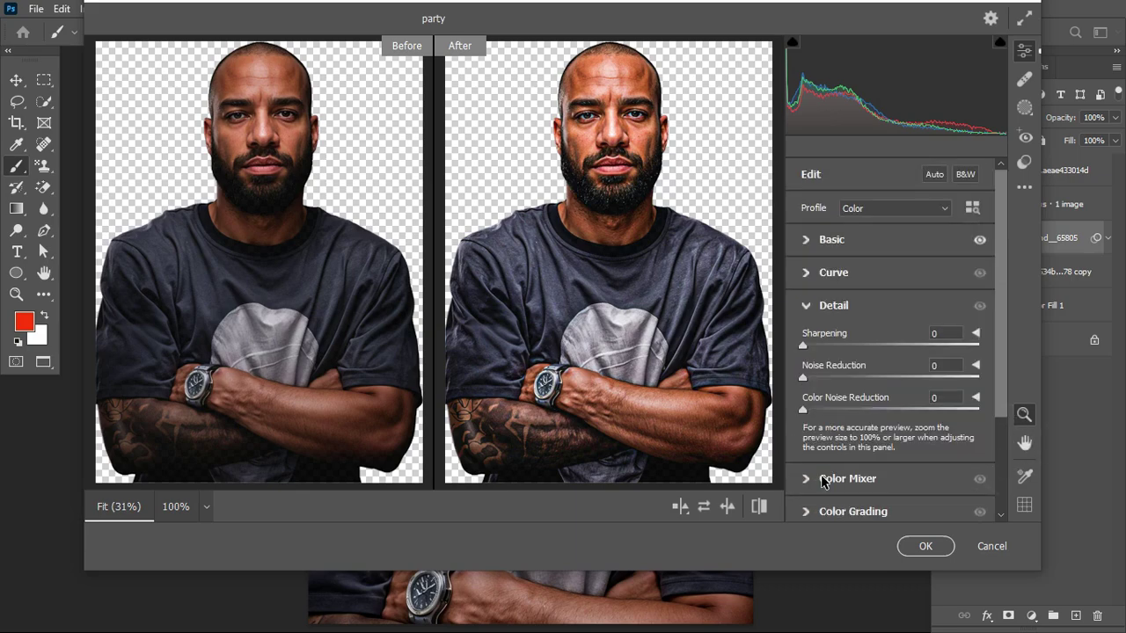
left_click_drag(878, 353, 928, 345)
left_click_drag(824, 378, 822, 381)
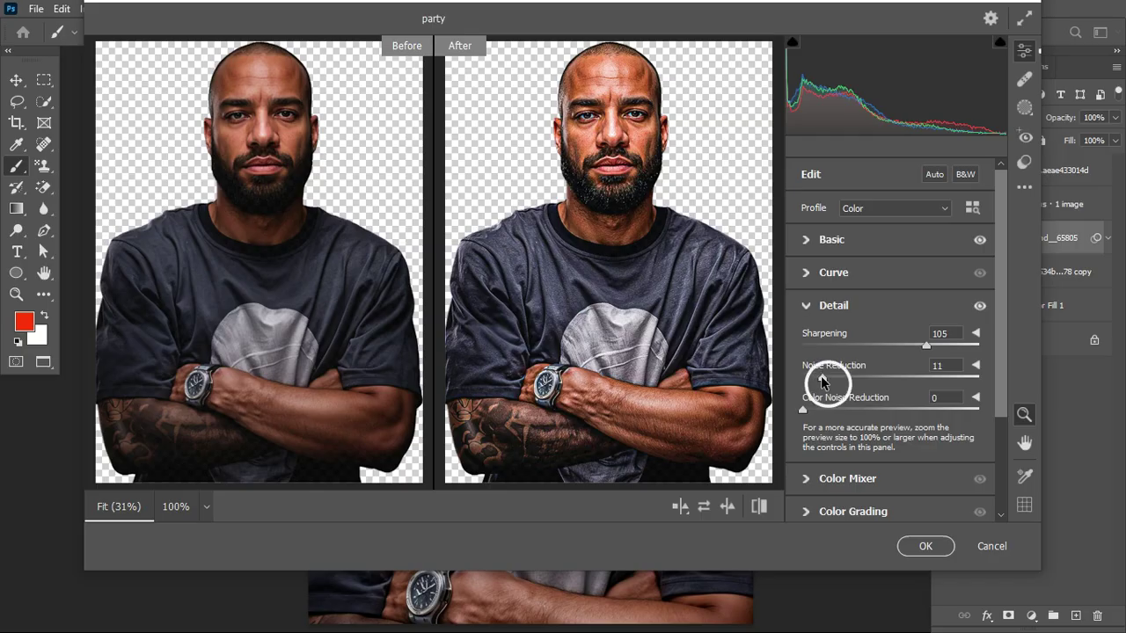
left_click(925, 546)
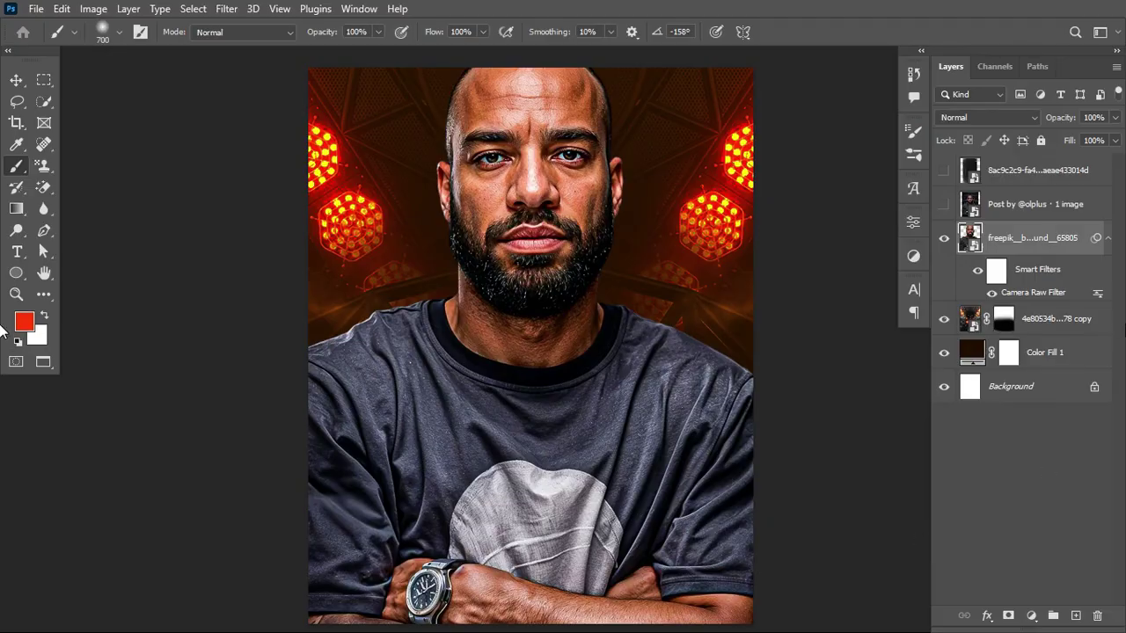
left_click(1108, 239)
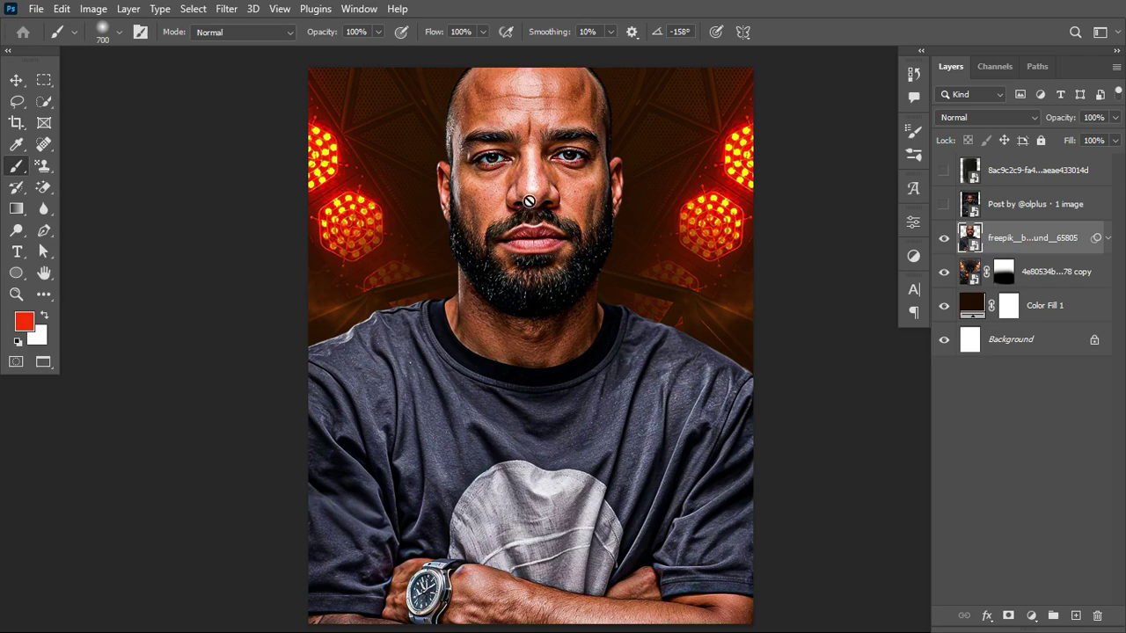
Give the portrait layer an Outer Glow in ff2d01 with Normal blending, 49% opacity and 0 px size
left_click(1049, 212)
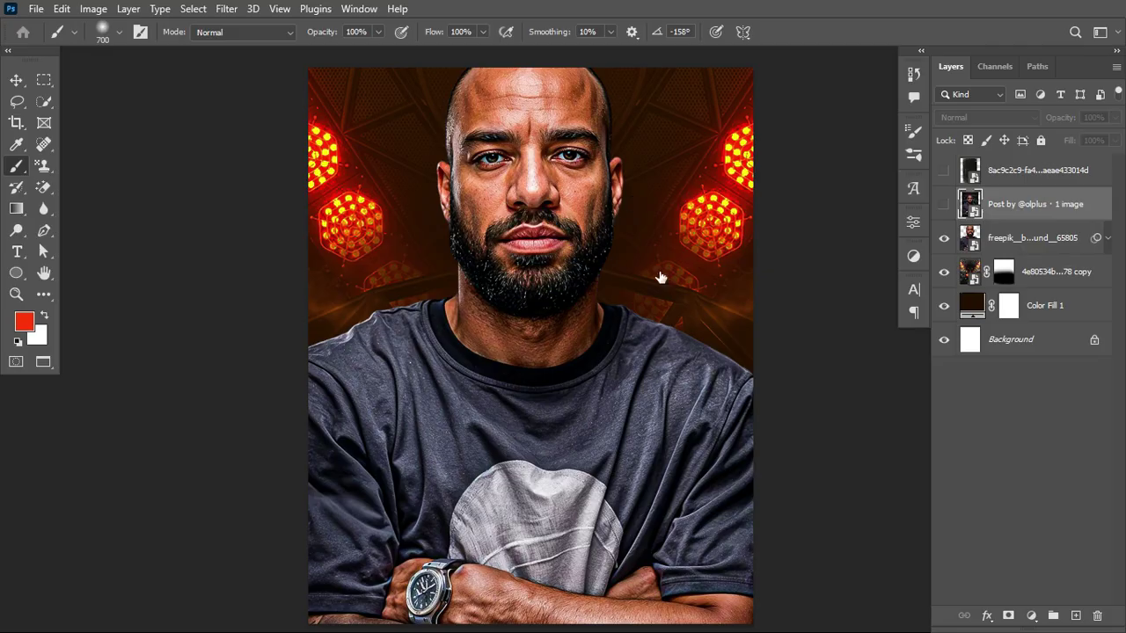
double_click(1060, 237)
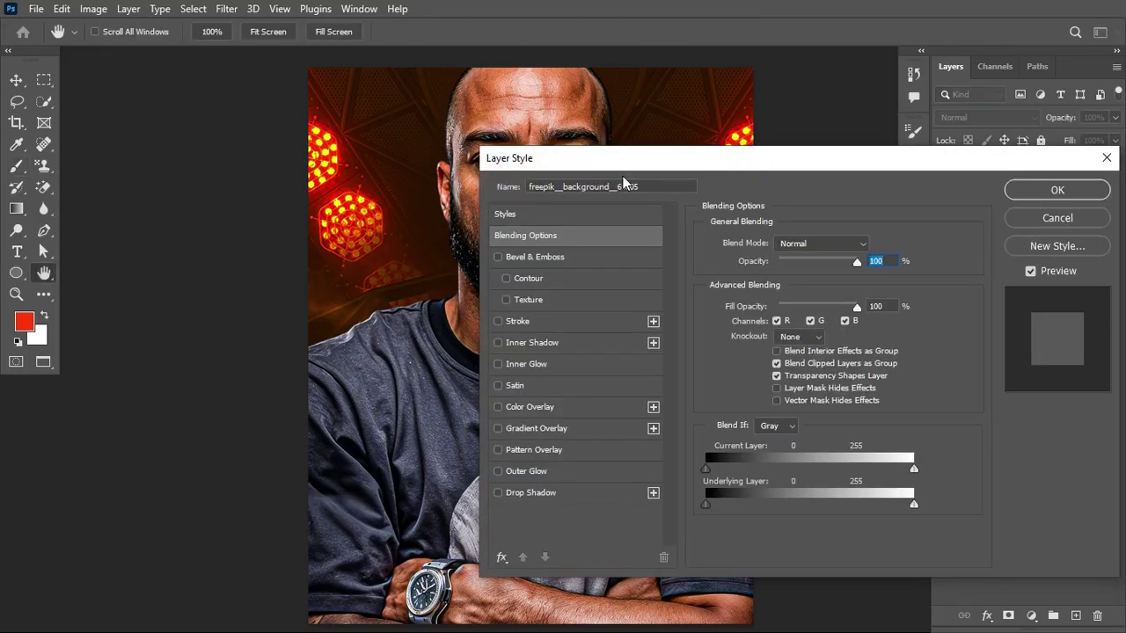
left_click_drag(666, 156, 767, 169)
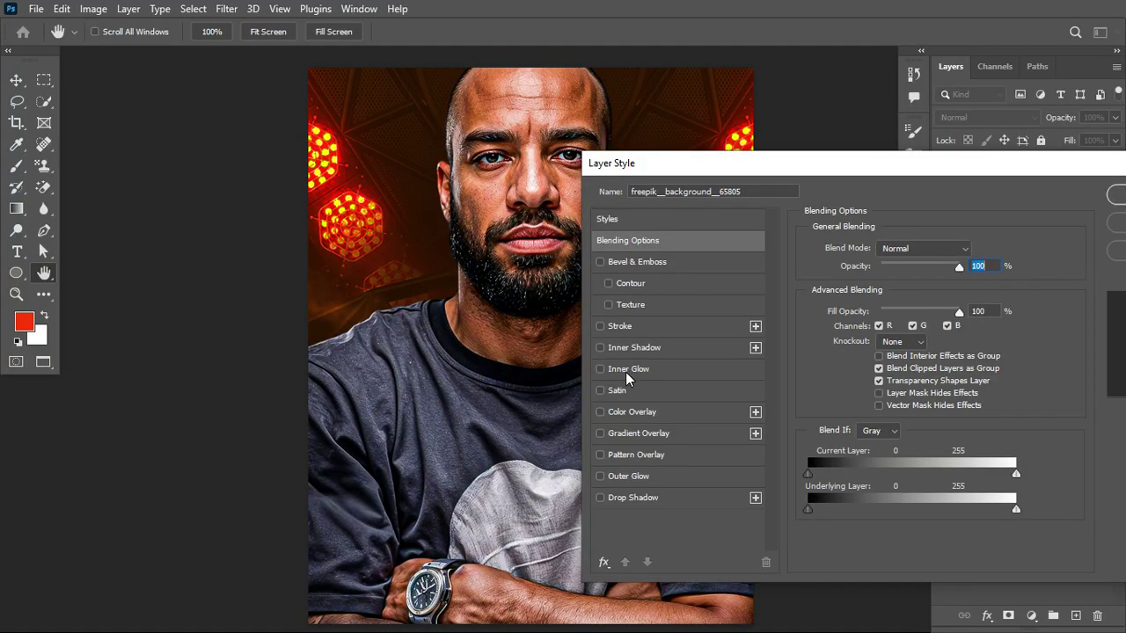
left_click(629, 476)
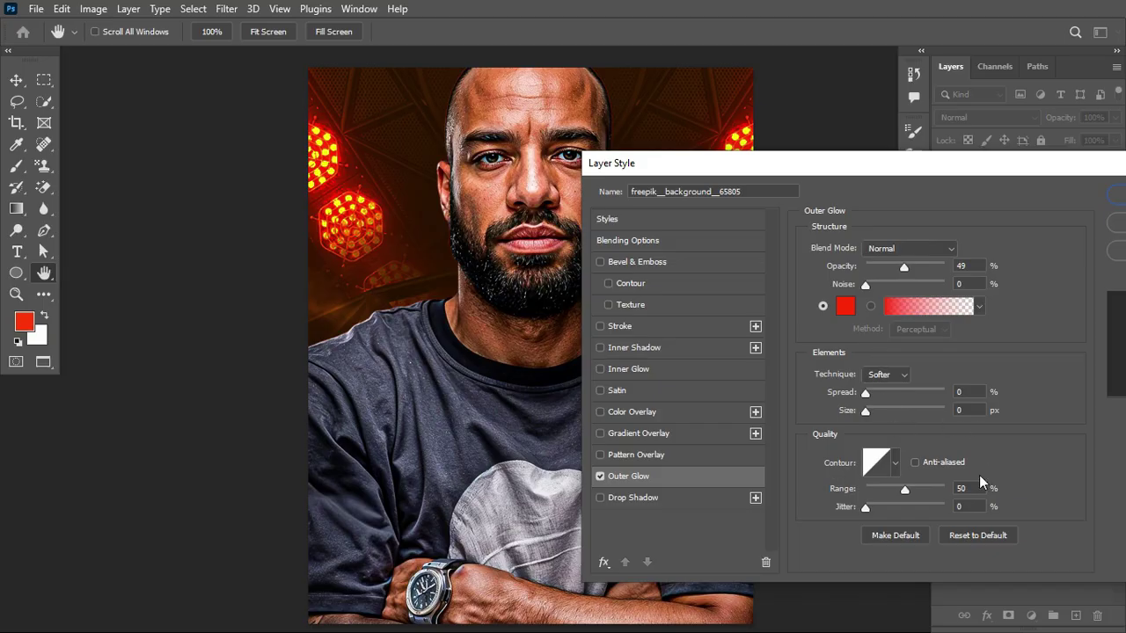
left_click(845, 308)
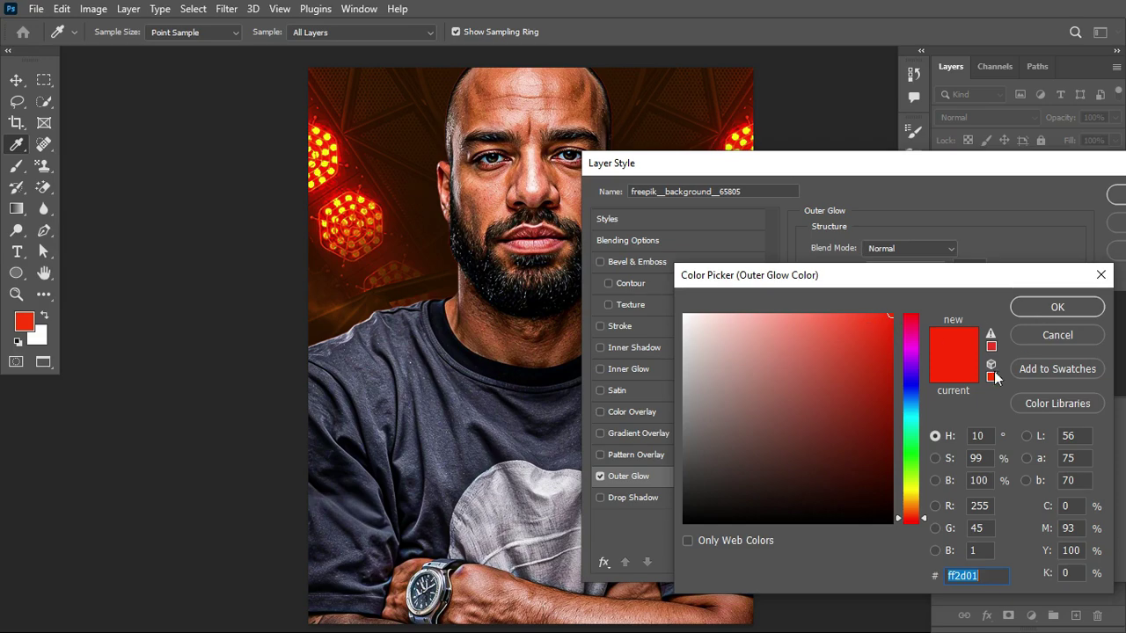
left_click(976, 575)
left_click(1057, 308)
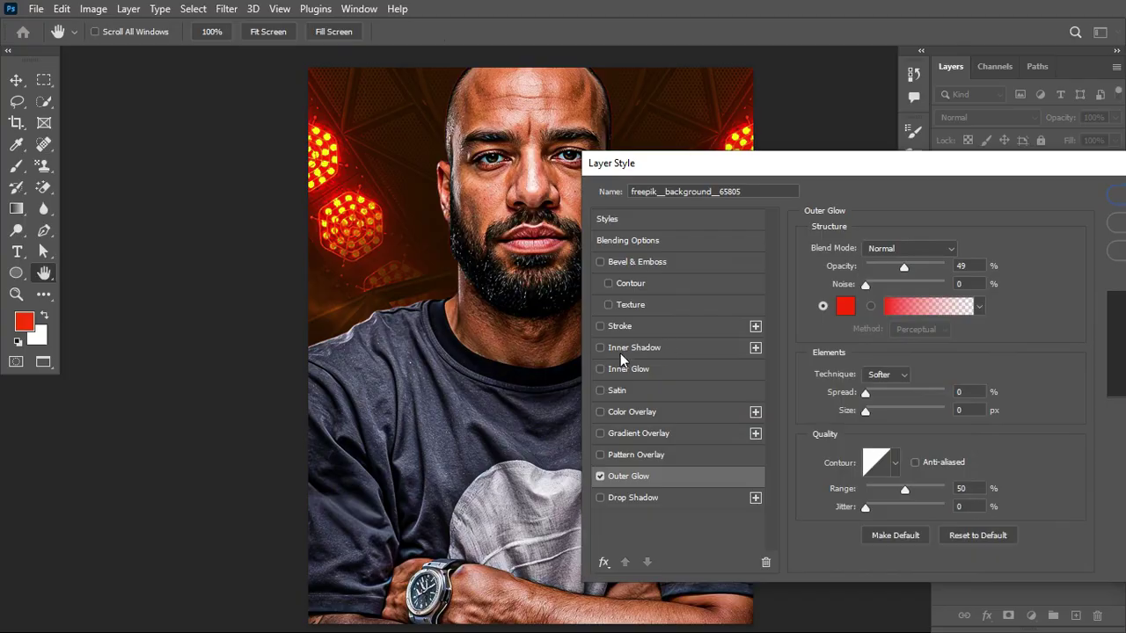
Add a dark red Inner Glow from the edge at 52% opacity, 76 px size and 59% range, and apply the portrait's layer style
left_click(626, 368)
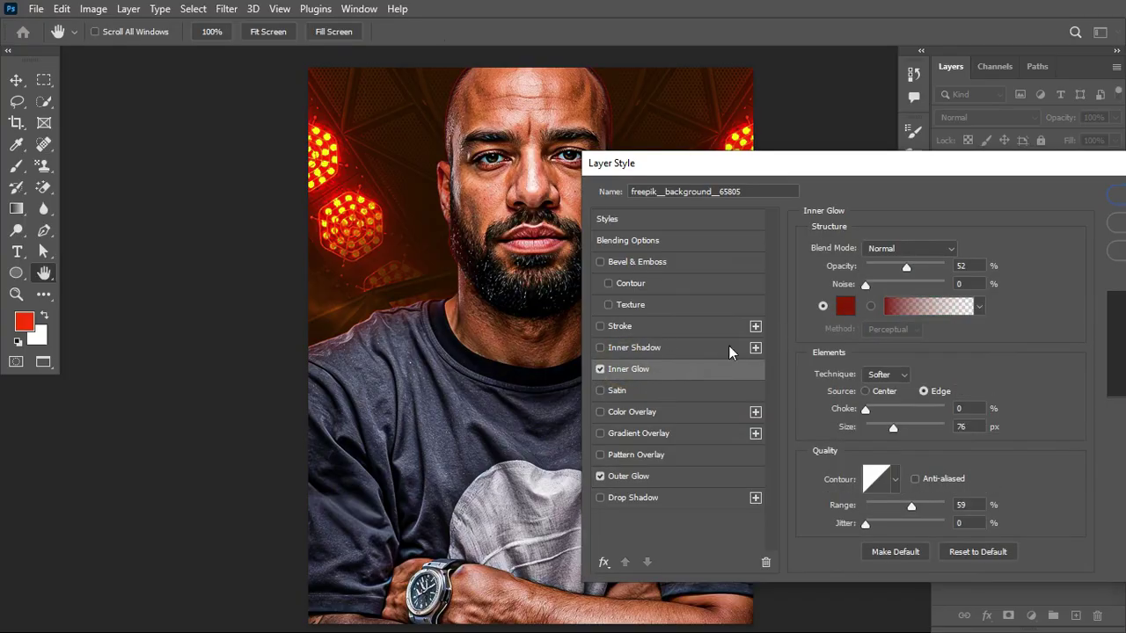
left_click(602, 368)
left_click(602, 369)
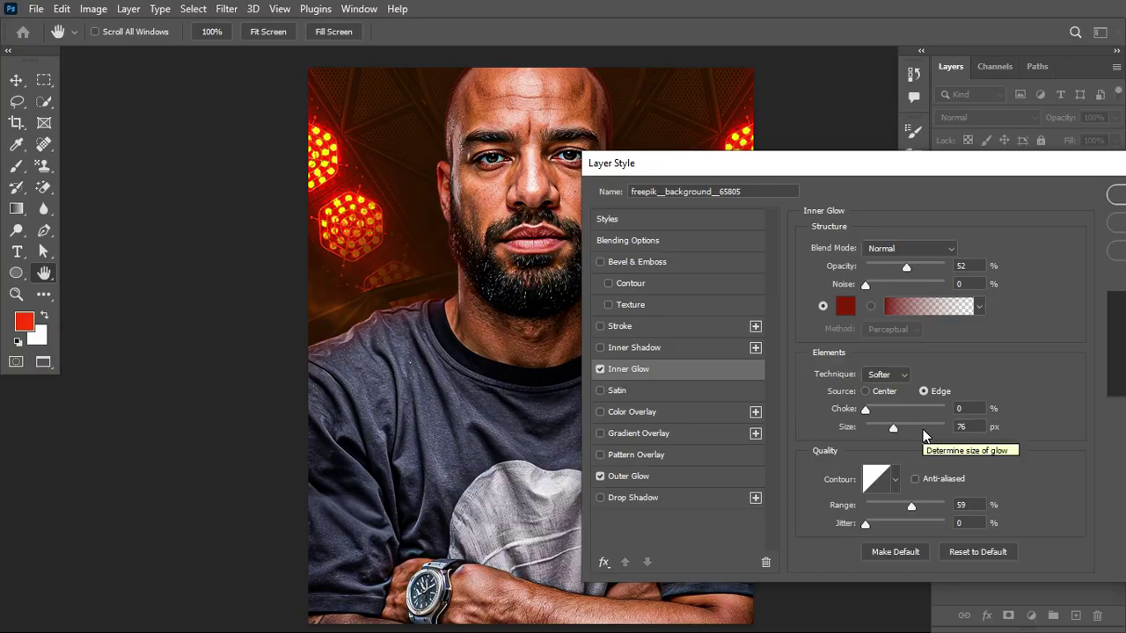
left_click_drag(1095, 158, 924, 184)
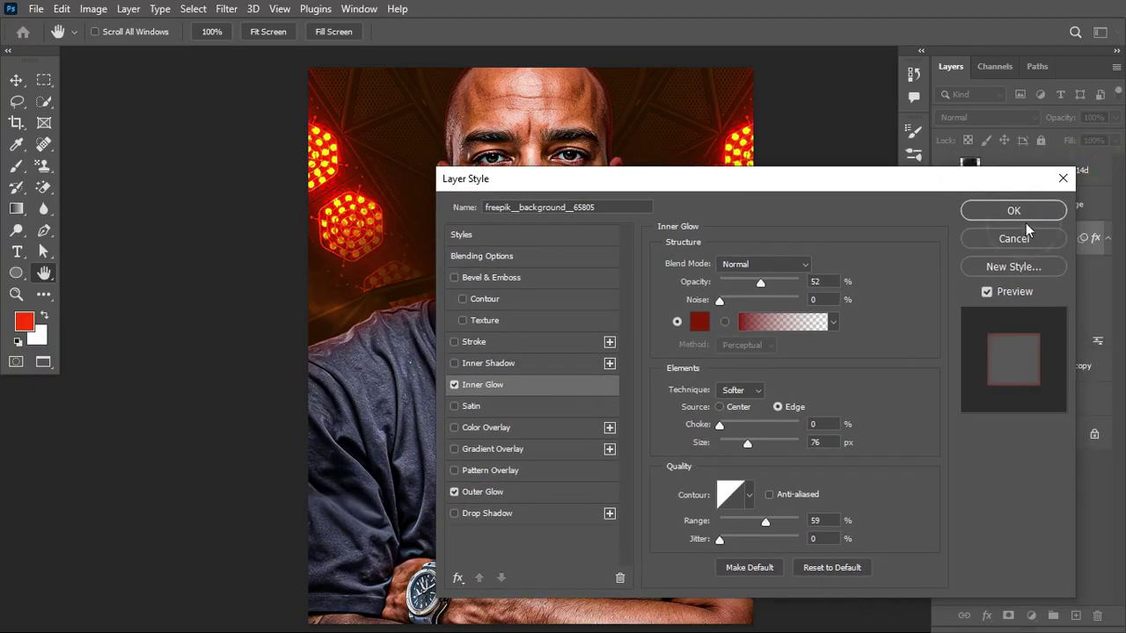
left_click(1045, 214)
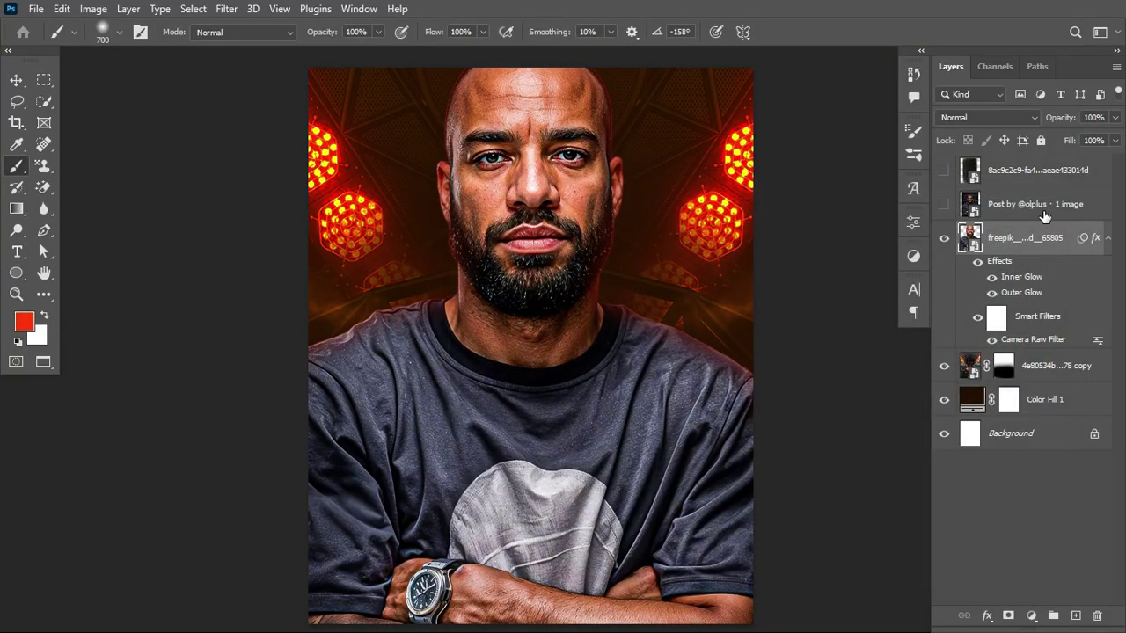
left_click(1109, 238)
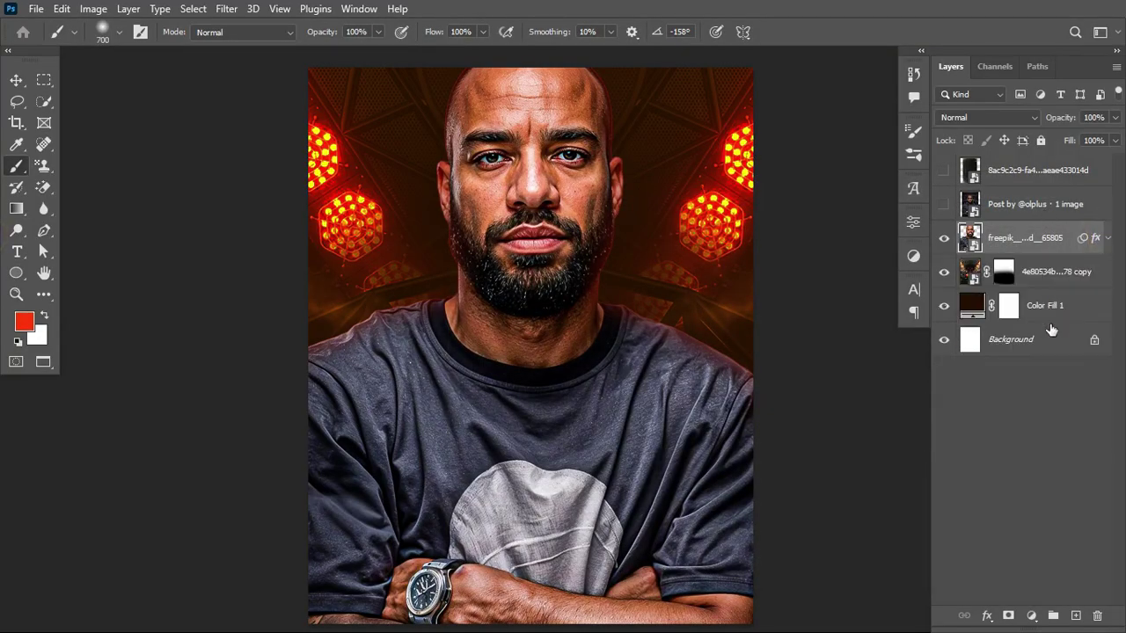
Add a layer mask to the portrait and fade out the body below the chest with a soft black 700 px brush, undoing the last stroke
left_click(1009, 617)
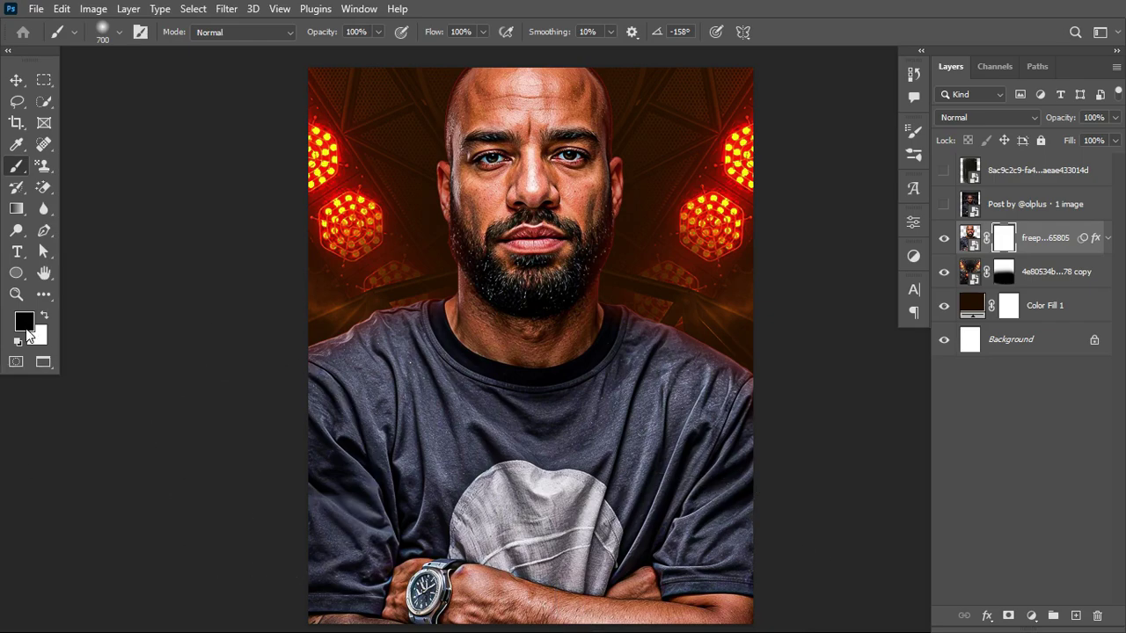
mouse_move(736, 546)
left_mouse_down()
mouse_move(629, 553)
mouse_move(679, 565)
mouse_move(479, 572)
left_mouse_up()
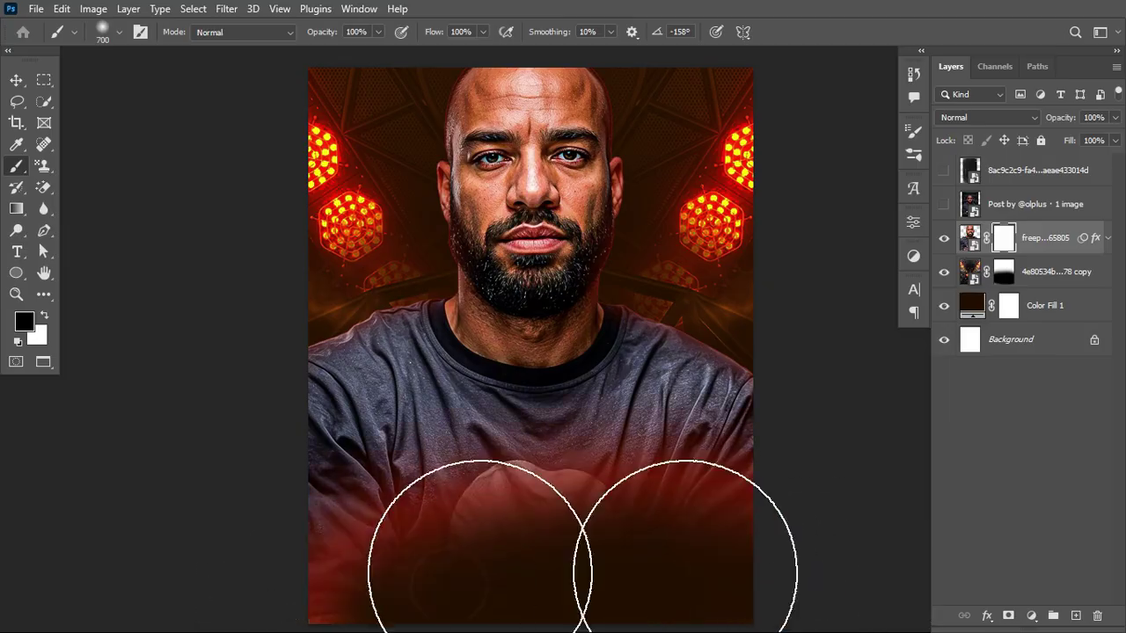
left_click_drag(239, 475, 329, 417)
mouse_move(598, 520)
left_mouse_down()
mouse_move(708, 497)
mouse_move(828, 439)
mouse_move(418, 611)
mouse_move(770, 492)
mouse_move(276, 544)
mouse_move(477, 516)
mouse_move(701, 520)
mouse_move(585, 522)
mouse_move(324, 462)
mouse_move(315, 450)
mouse_move(749, 503)
left_mouse_up()
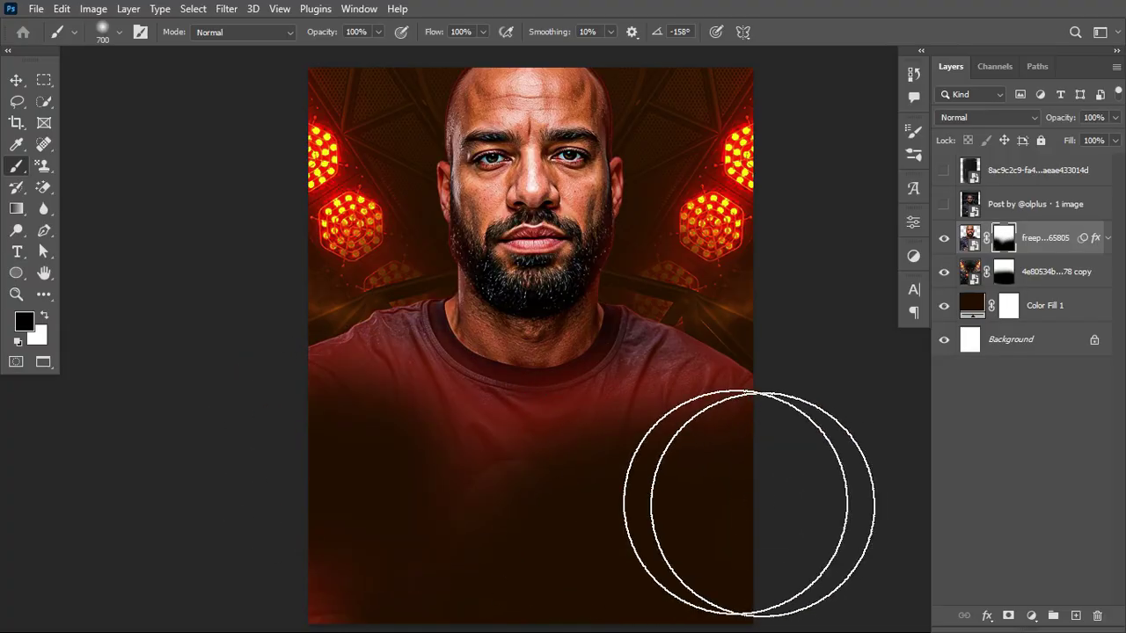
key("ctrl+z")
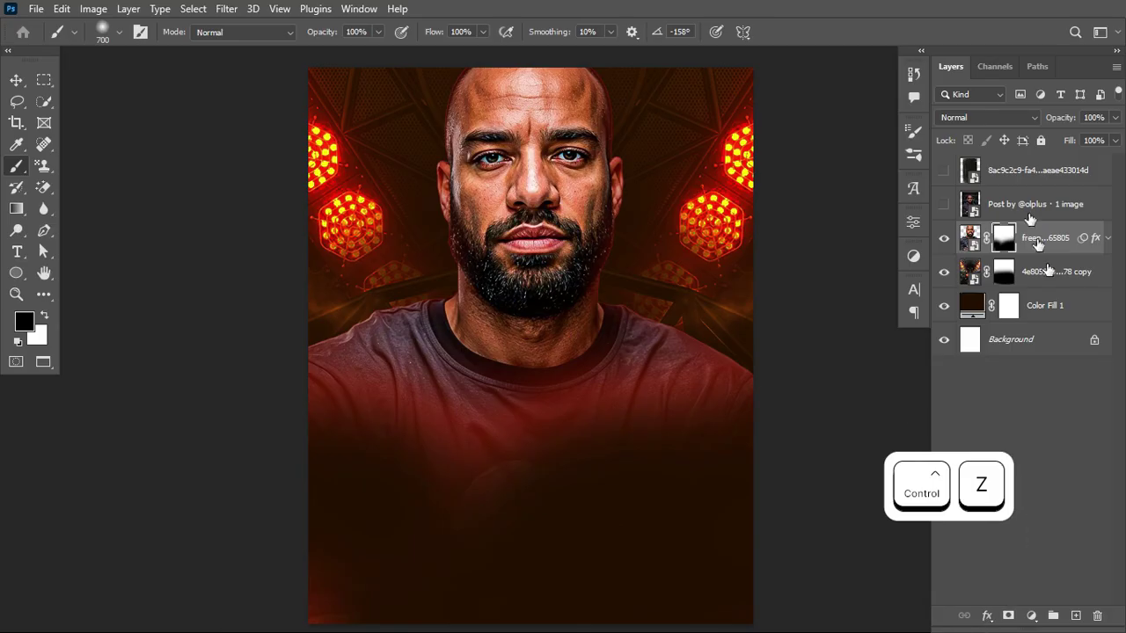
Delete the hidden original photo layer and add a Curves adjustment layer clipped to the portrait
left_click(1066, 217)
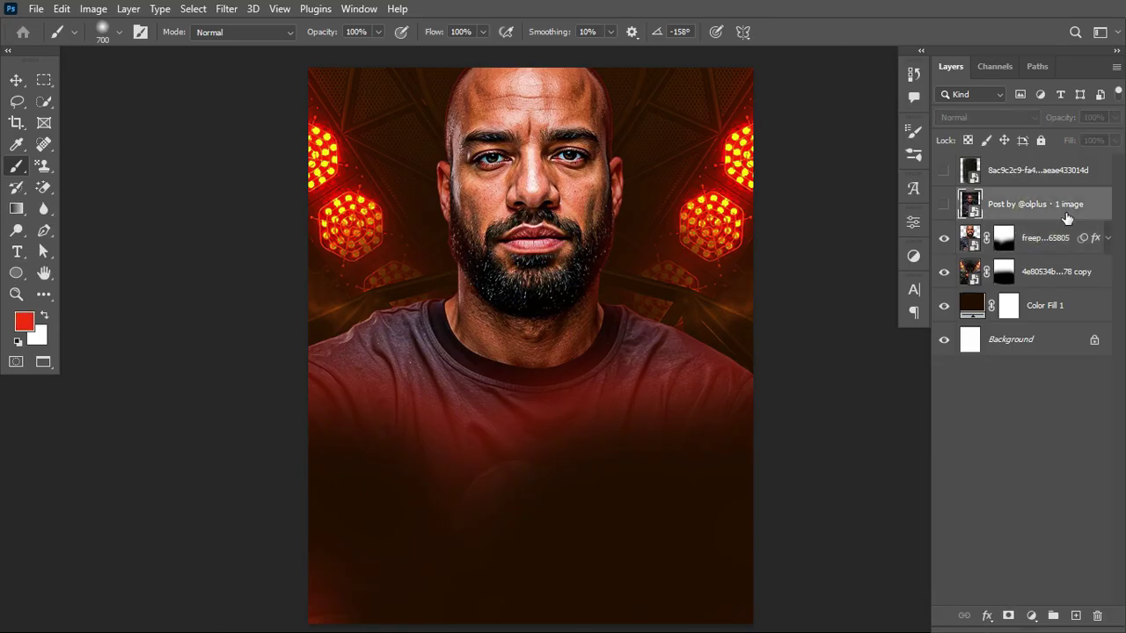
key("Delete")
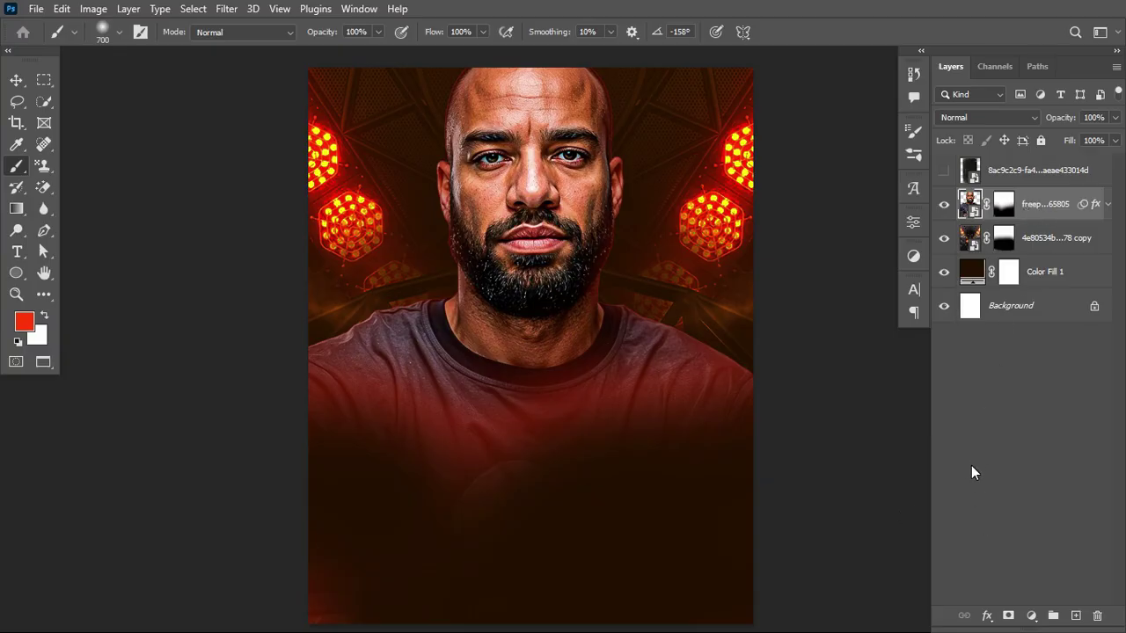
left_click(1032, 617)
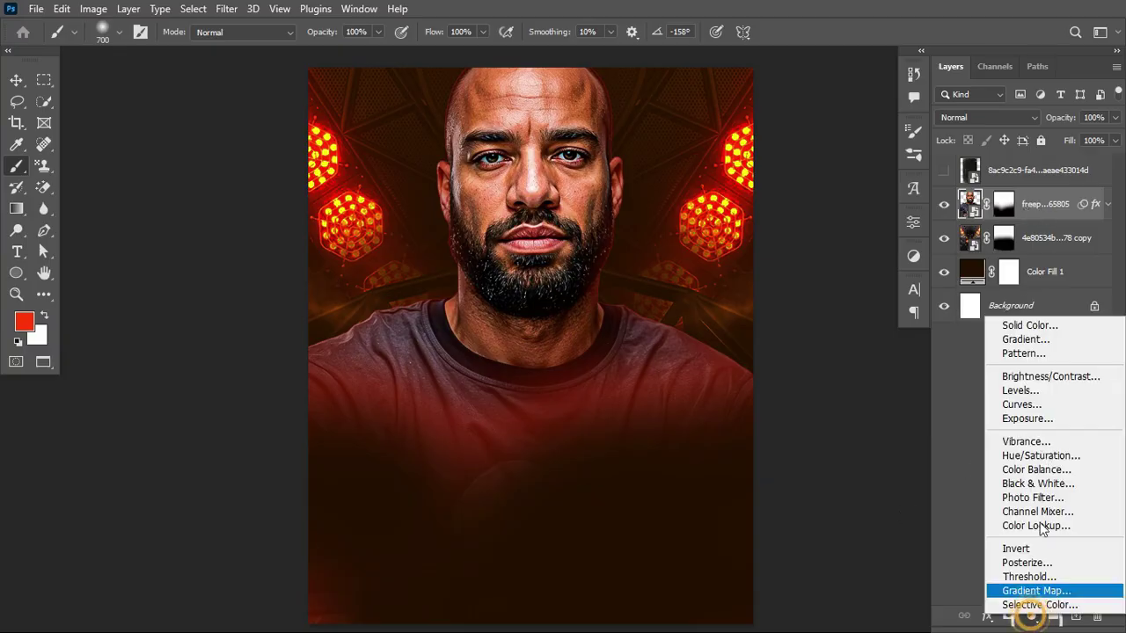
left_click(1036, 410)
left_click(774, 497)
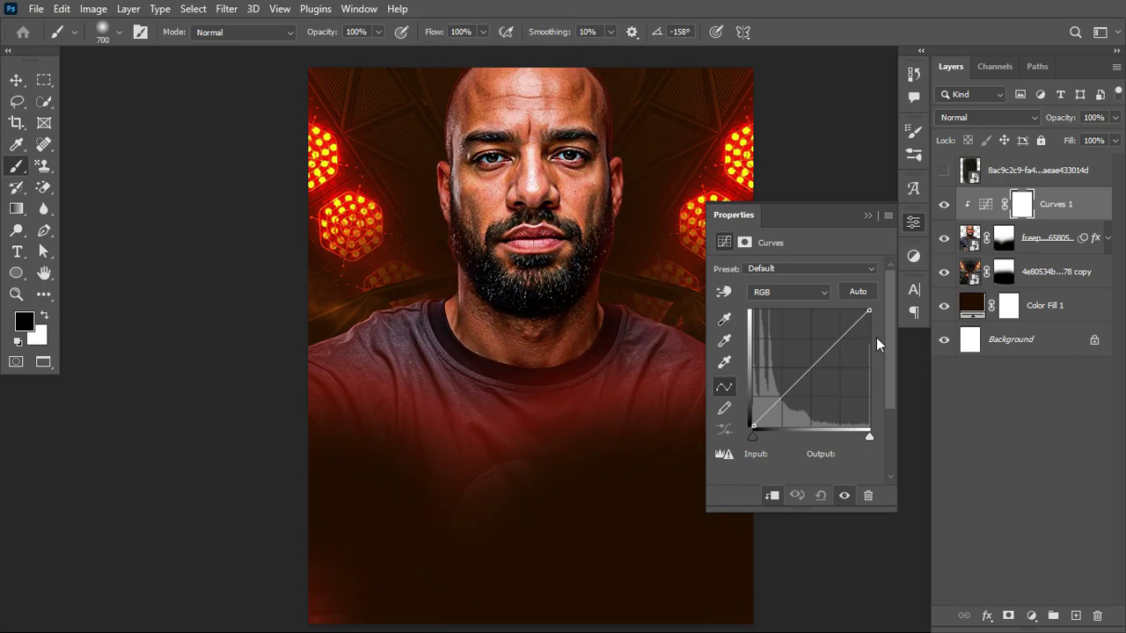
Darken the curve by lowering its white point and adding a point at input 93, output 40, and invert the Curves mask to black
left_click_drag(869, 310, 884, 361)
left_click(791, 407)
left_click_drag(791, 407, 796, 408)
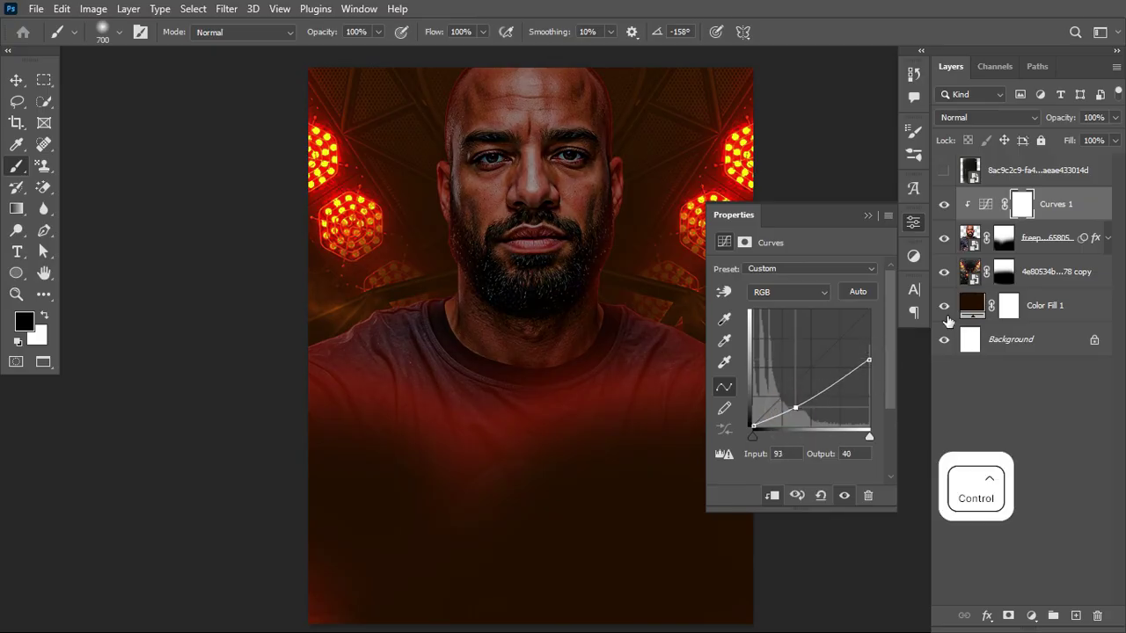
key("ctrl+i")
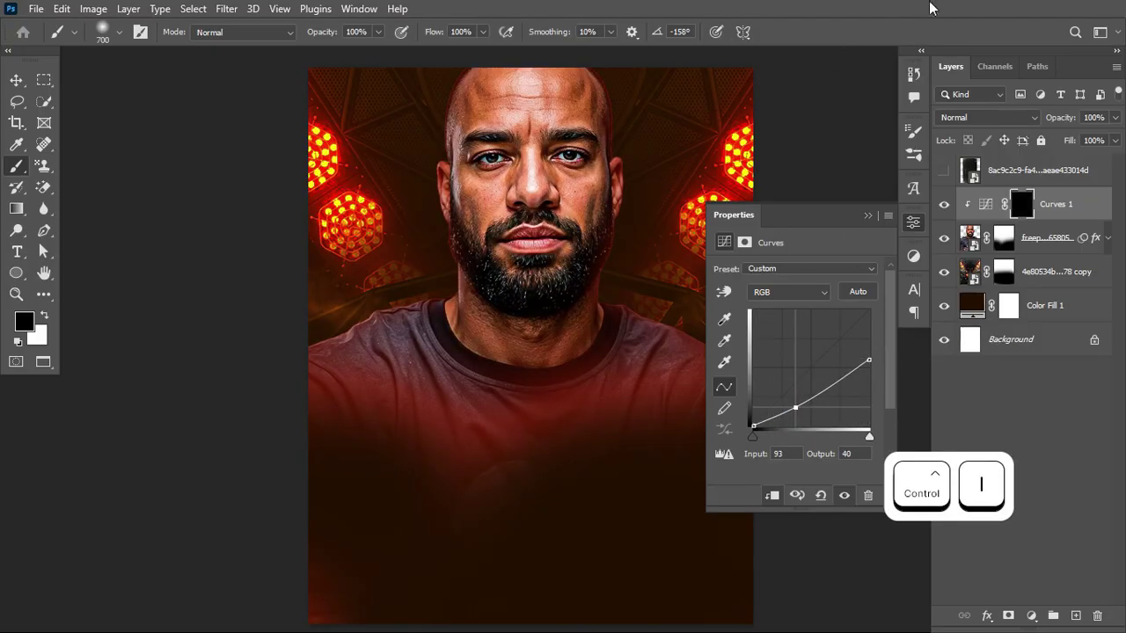
left_click(868, 216)
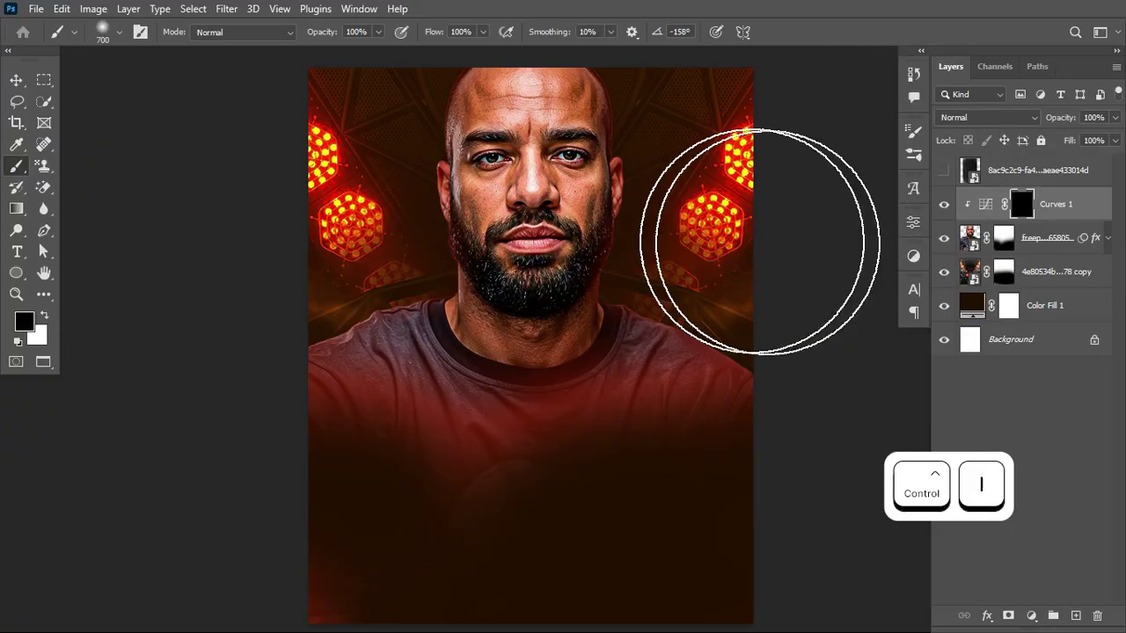
Switch to a soft white 90 px brush, paint a trial stroke down the side of the face on the Curves mask, and undo it
left_click(44, 315)
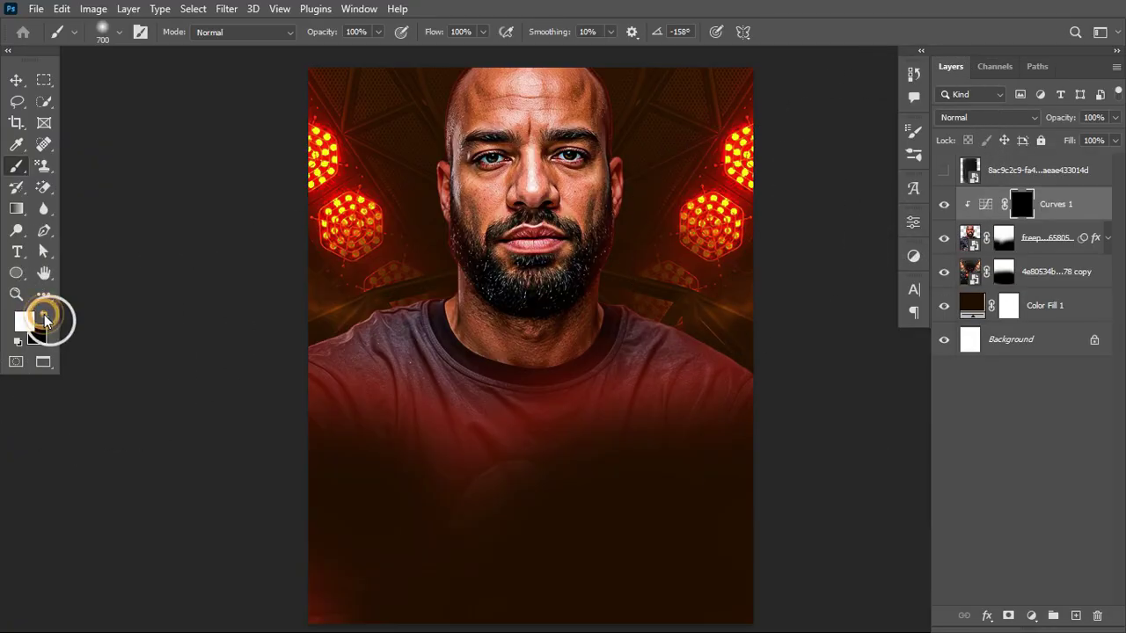
key("bracketleft")
key("bracketleft")
key("bracketleft")
key("bracketleft")
key("bracketleft")
key("bracketleft")
key("bracketleft")
key("bracketleft")
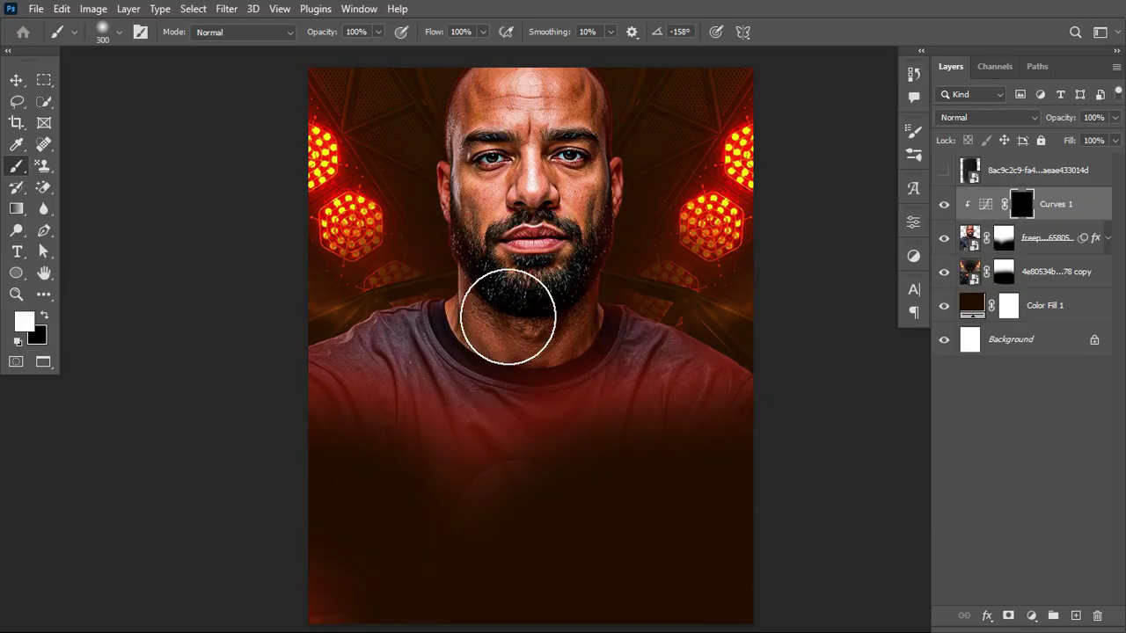
key("bracketleft")
key("bracketleft")
key("bracketleft")
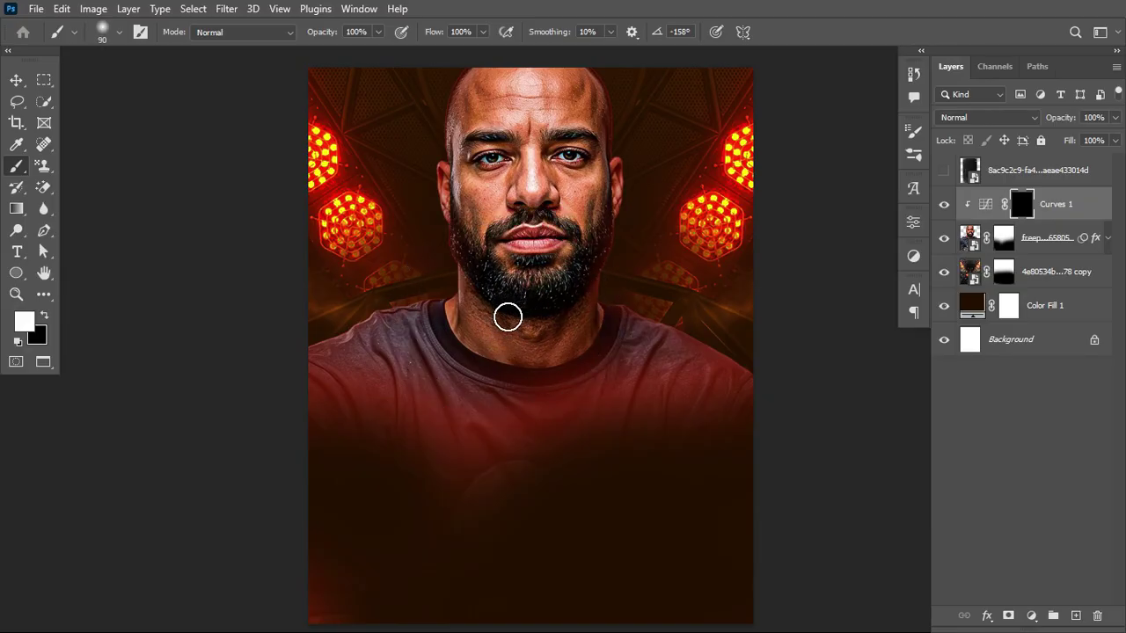
mouse_move(457, 121)
left_mouse_down()
mouse_move(466, 66)
mouse_move(434, 163)
mouse_move(443, 137)
mouse_move(445, 230)
left_mouse_up()
key("ctrl+z")
key("ctrl+z")
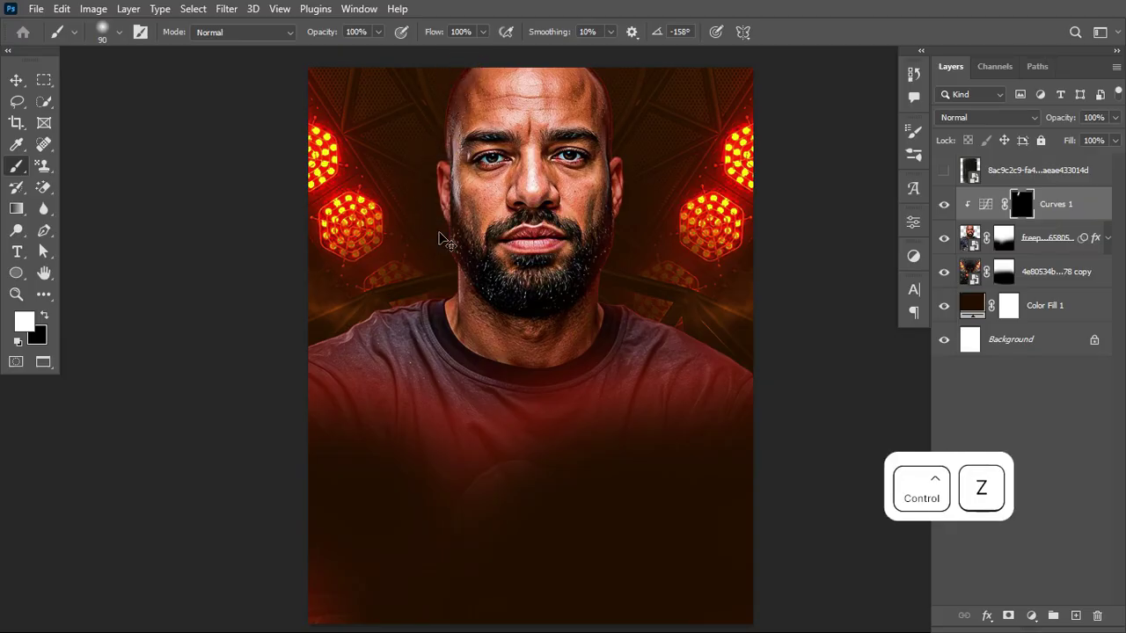
Paint white on the Curves mask with a 60 px brush along the edges of the head, neck and shoulder to darken the outline
key("bracketright")
key("bracketright")
key("bracketright")
key("bracketleft")
key("bracketleft")
key("bracketleft")
key("bracketleft")
key("bracketleft")
key("bracketleft")
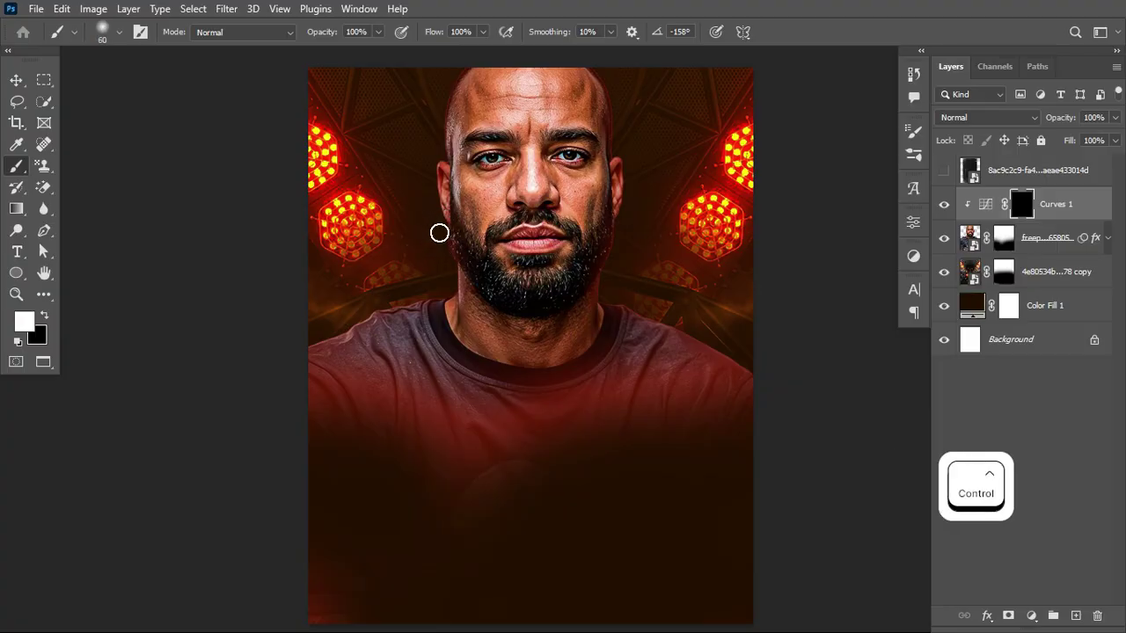
mouse_move(472, 67)
left_mouse_down()
mouse_move(438, 109)
mouse_move(449, 86)
mouse_move(429, 182)
left_mouse_up()
left_click(445, 250)
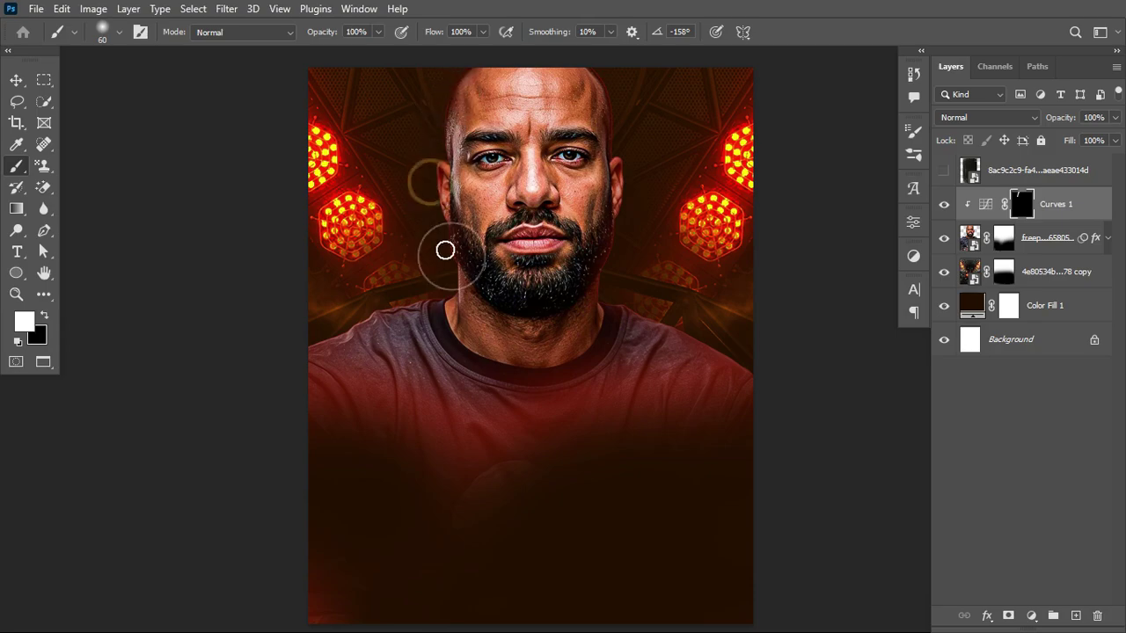
left_click(450, 305)
left_click_drag(444, 298, 395, 304)
mouse_move(599, 67)
left_mouse_down()
mouse_move(618, 101)
mouse_move(616, 163)
left_mouse_up()
mouse_move(626, 209)
left_mouse_down()
mouse_move(603, 281)
mouse_move(666, 322)
mouse_move(601, 279)
left_mouse_up()
mouse_move(423, 301)
left_mouse_down()
mouse_move(357, 314)
mouse_move(350, 326)
left_mouse_up()
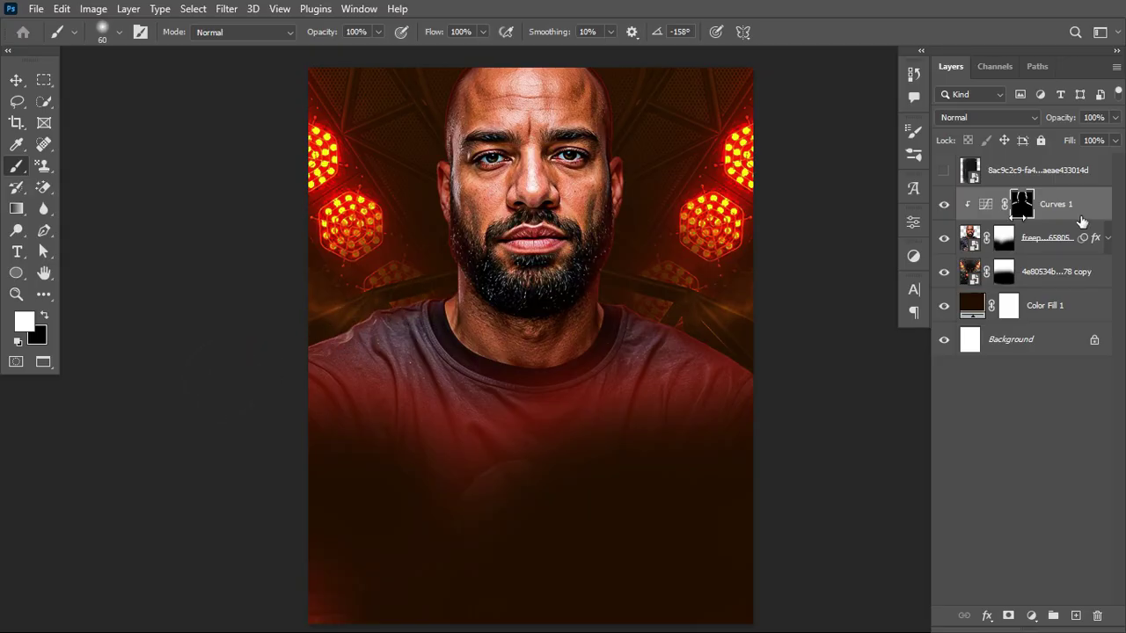
Duplicate the Curves adjustment layer, give the copy 72% opacity, and clip it to the portrait
key("ctrl")
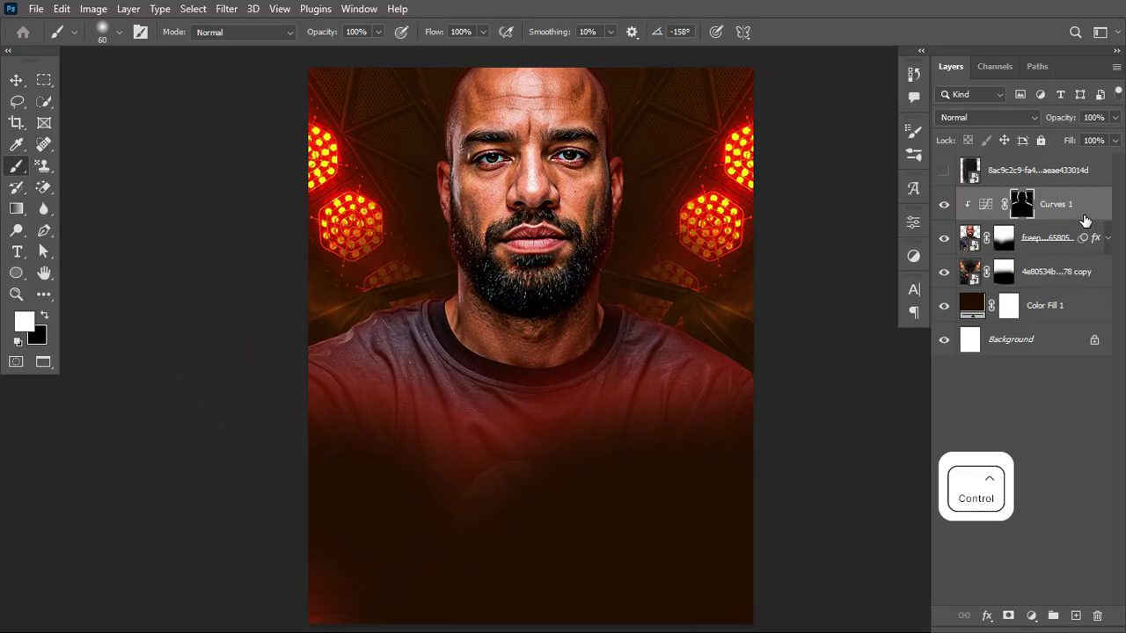
left_click(986, 204)
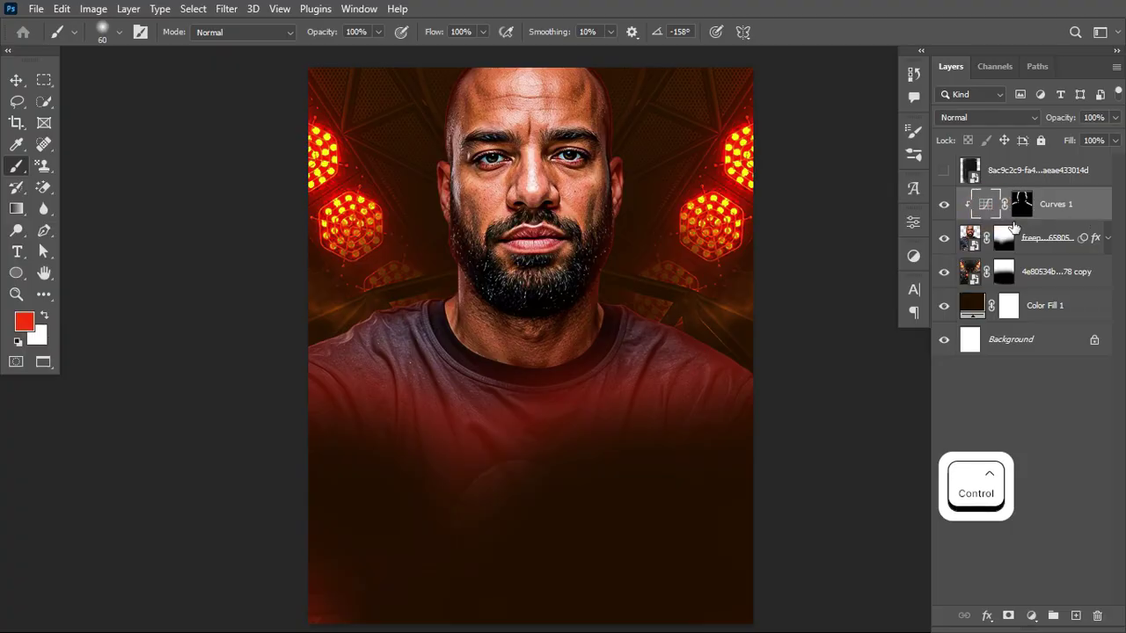
mouse_move(1070, 120)
left_mouse_down()
mouse_move(1043, 124)
mouse_move(1061, 118)
left_mouse_up()
key("ctrl+j")
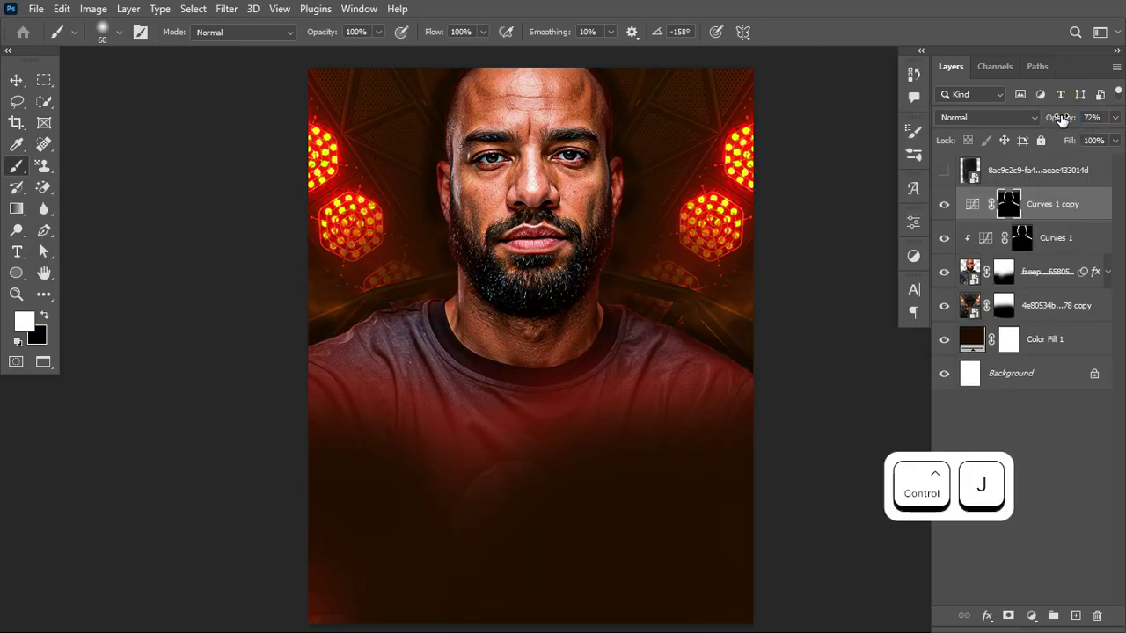
left_click(989, 221, "alt")
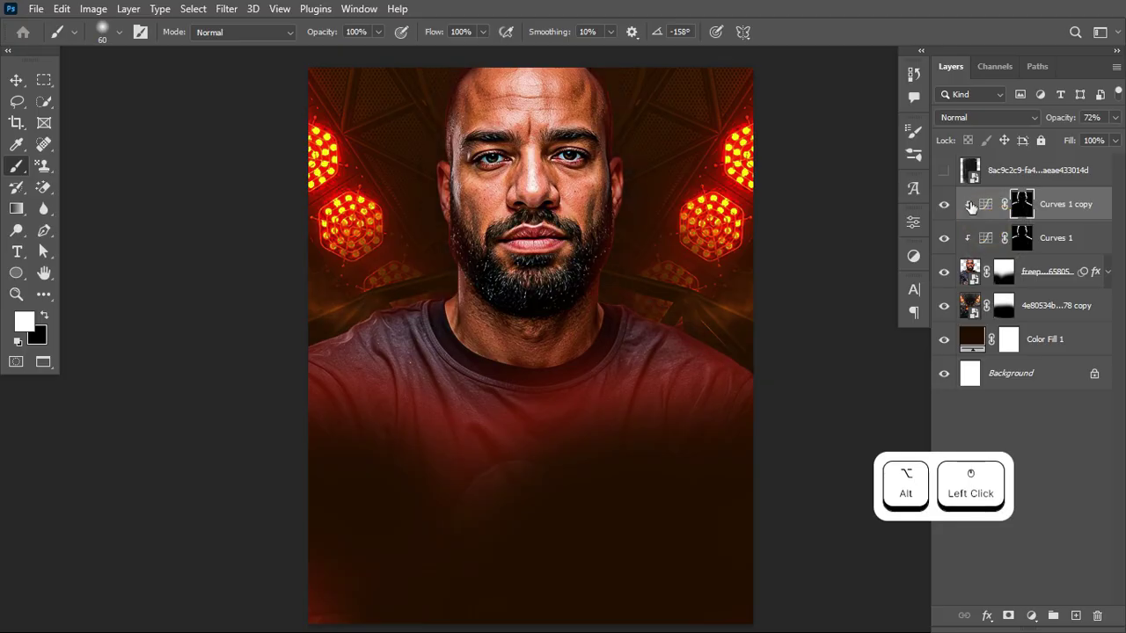
Group the portrait with its two Curves layers and name the group "subject"
left_click(1061, 278, "shift")
key("ctrl+g")
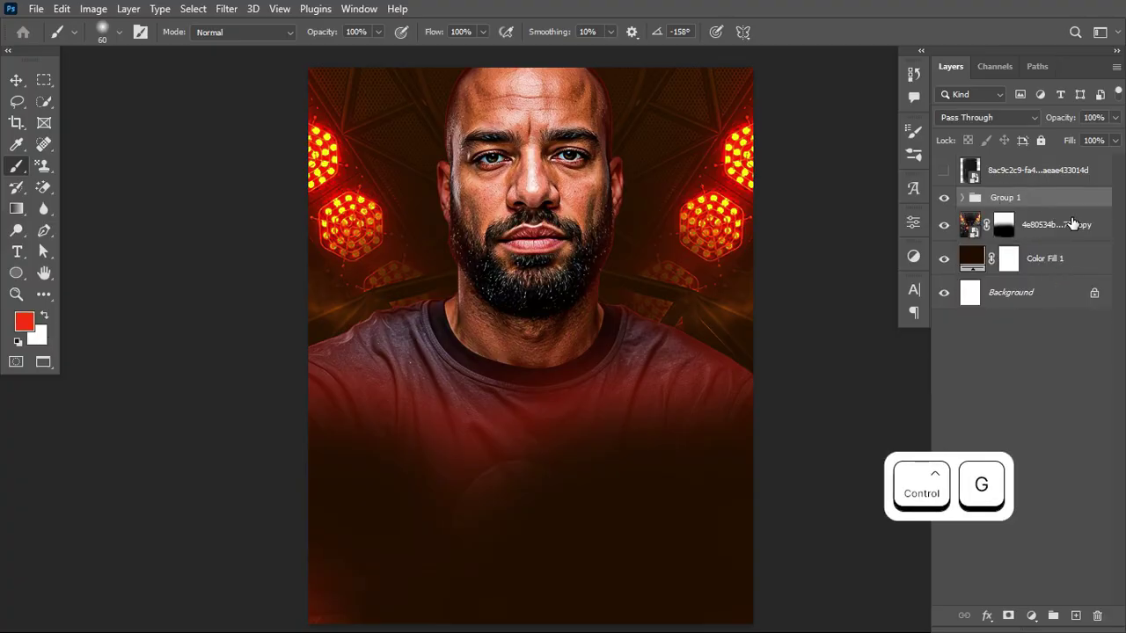
double_click(1007, 202)
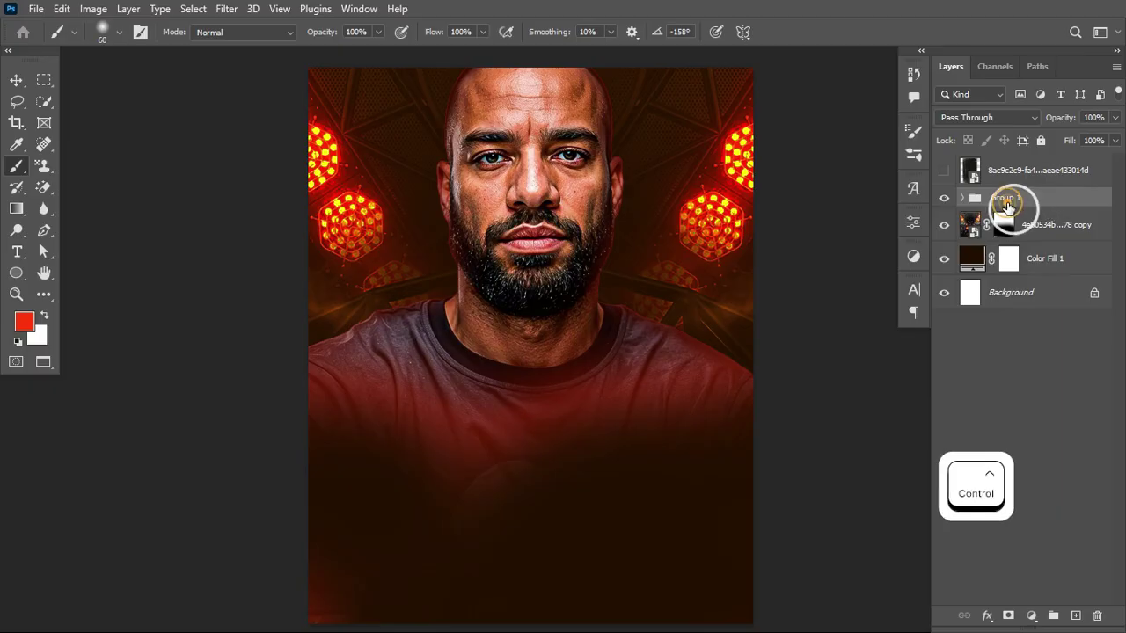
type("subject")
key("Return")
Add a new layer directly above the stage-lights image and keep red ff3703 as the foreground color
left_click(1048, 226)
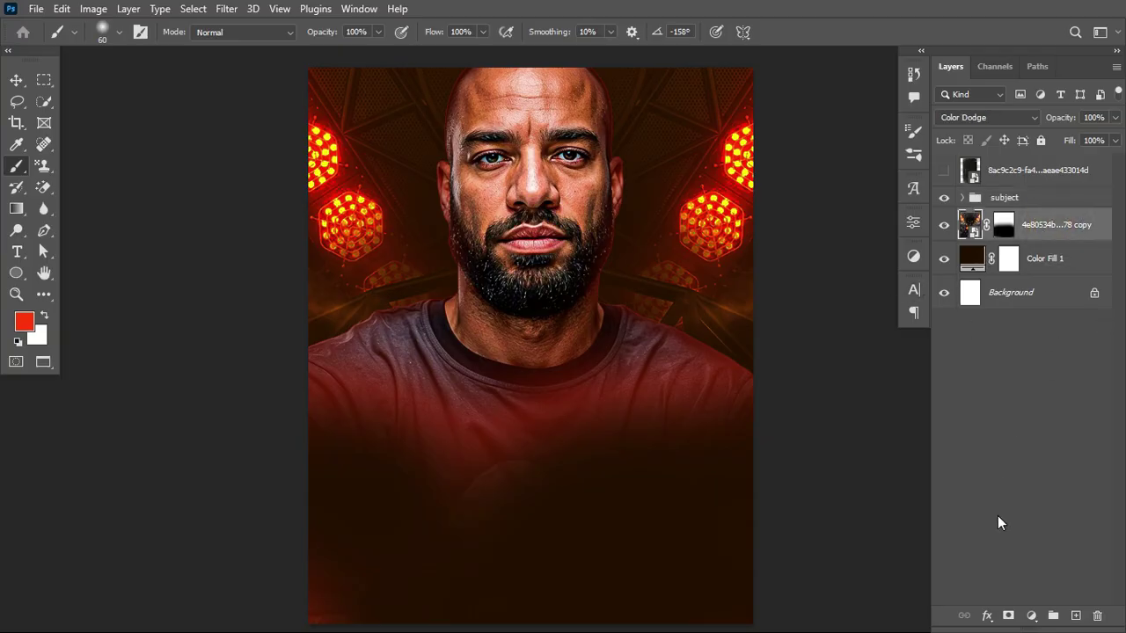
left_click(1075, 615)
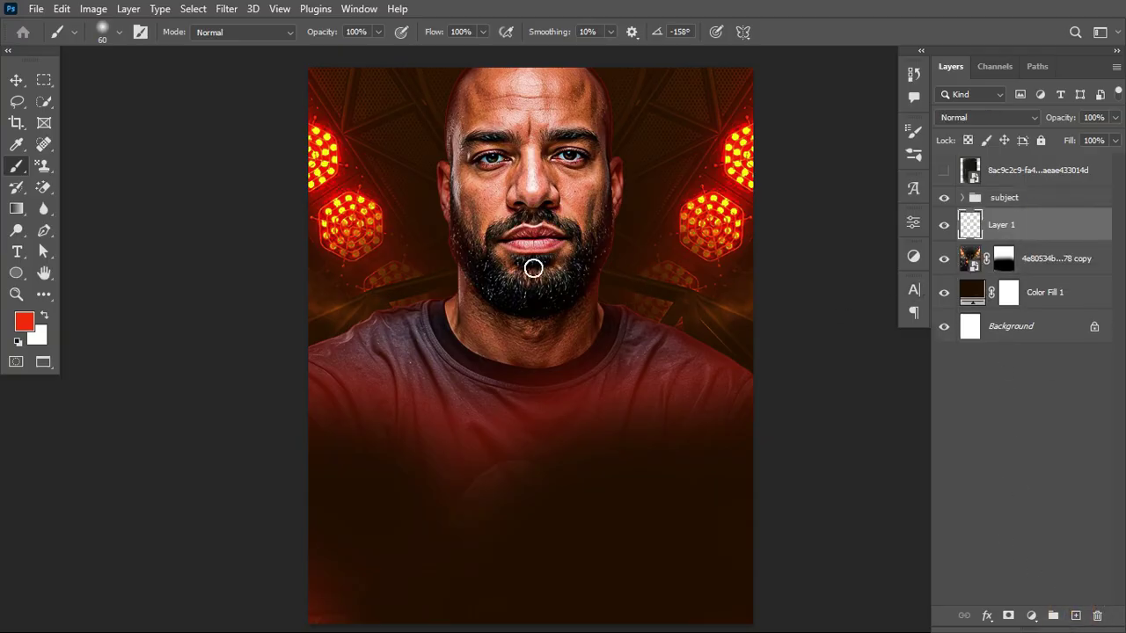
key("alt")
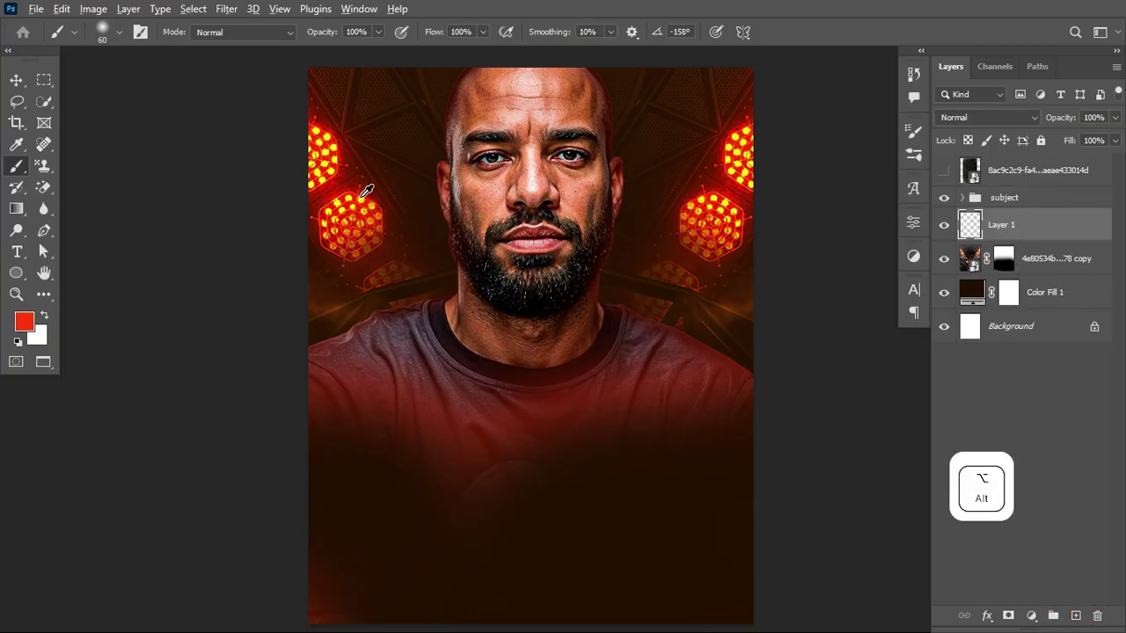
left_click(21, 322)
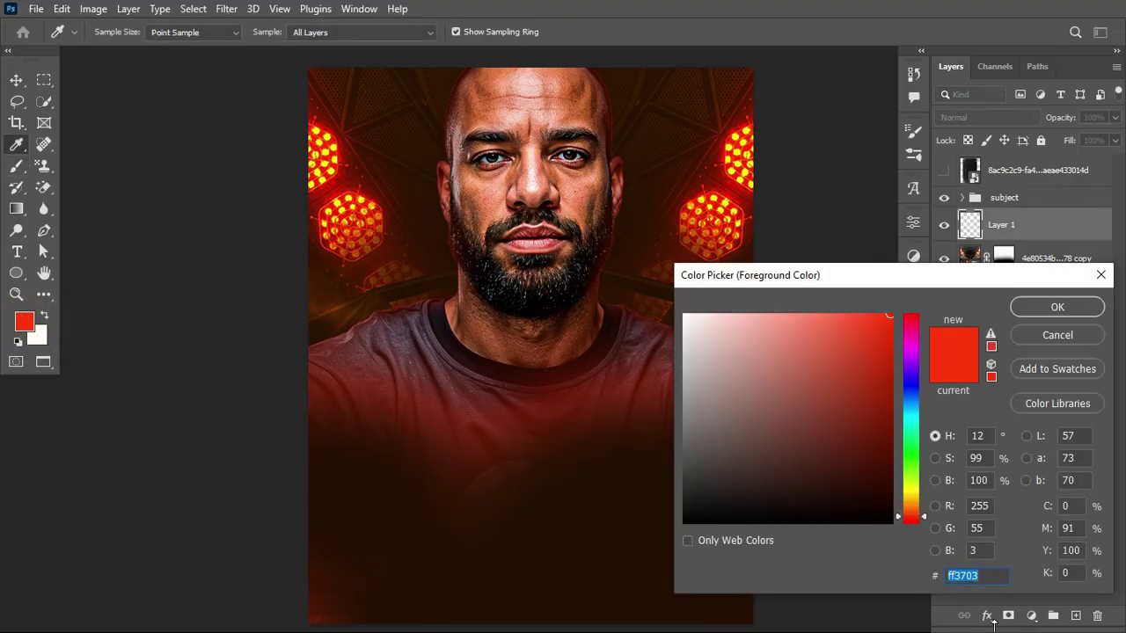
left_click(1057, 307)
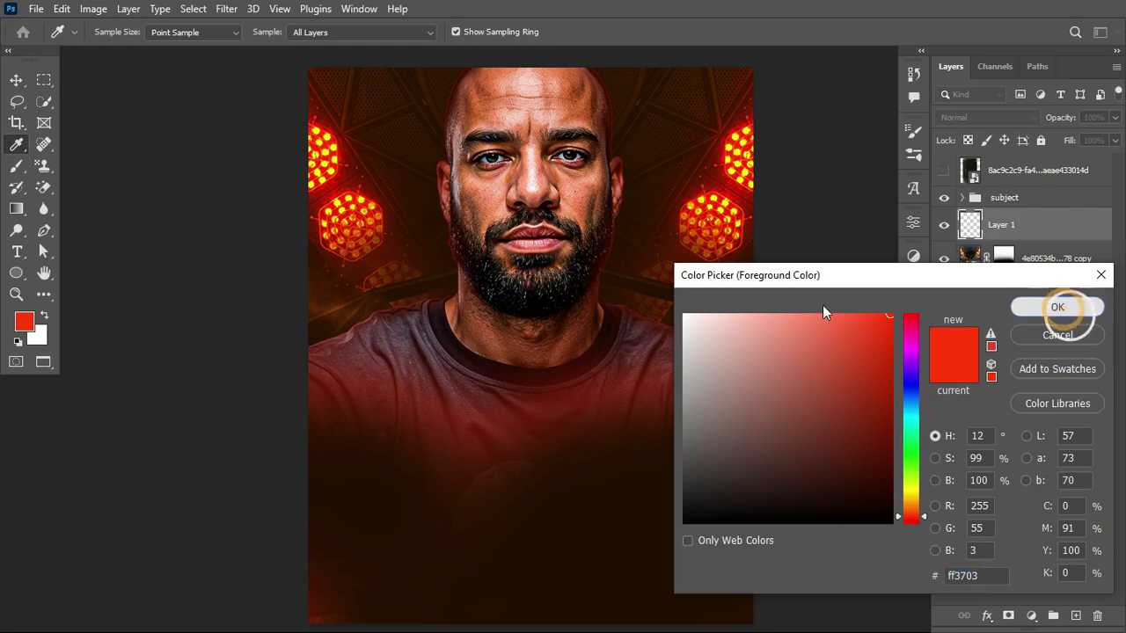
key("alt")
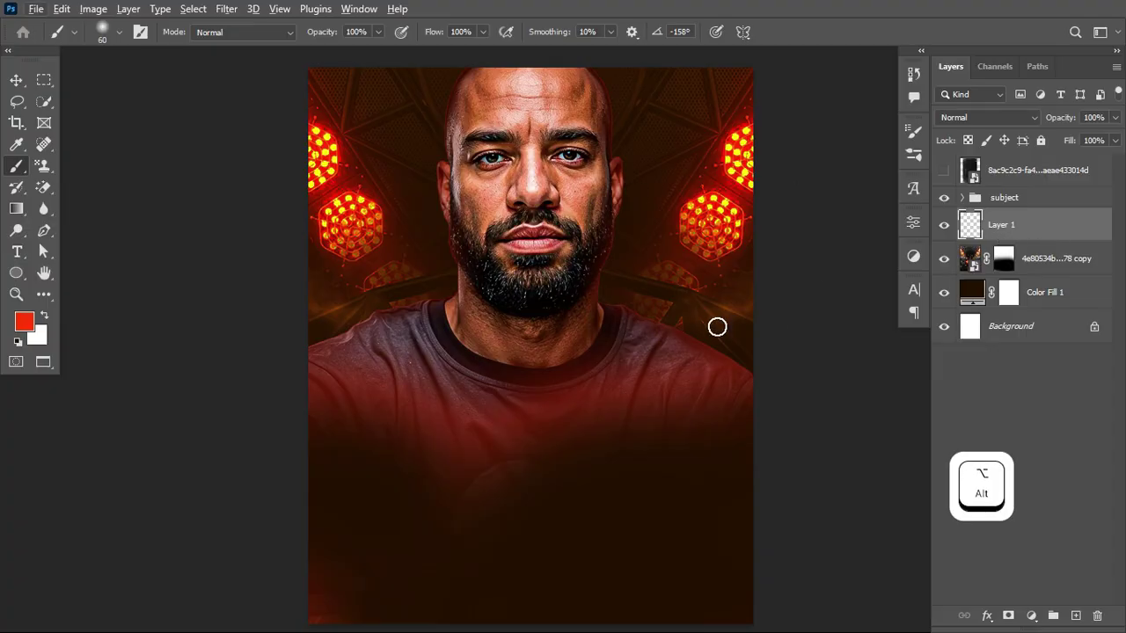
Paint a red glow behind the head and shoulders on the new layer with a soft 600 px brush at 22% flow
key("bracketright")
key("bracketright")
key("bracketright")
key("bracketright")
key("bracketright")
key("bracketright")
key("bracketright")
key("bracketright")
key("bracketright")
key("bracketright")
key("bracketright")
key("bracketright")
key("bracketright")
key("bracketright")
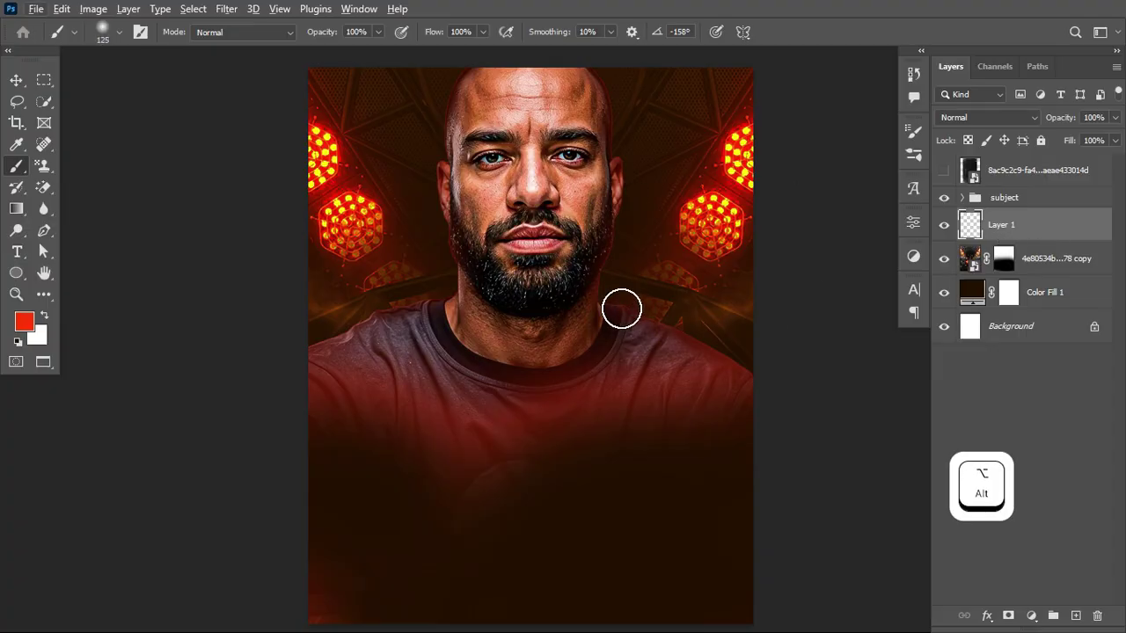
key("bracketleft")
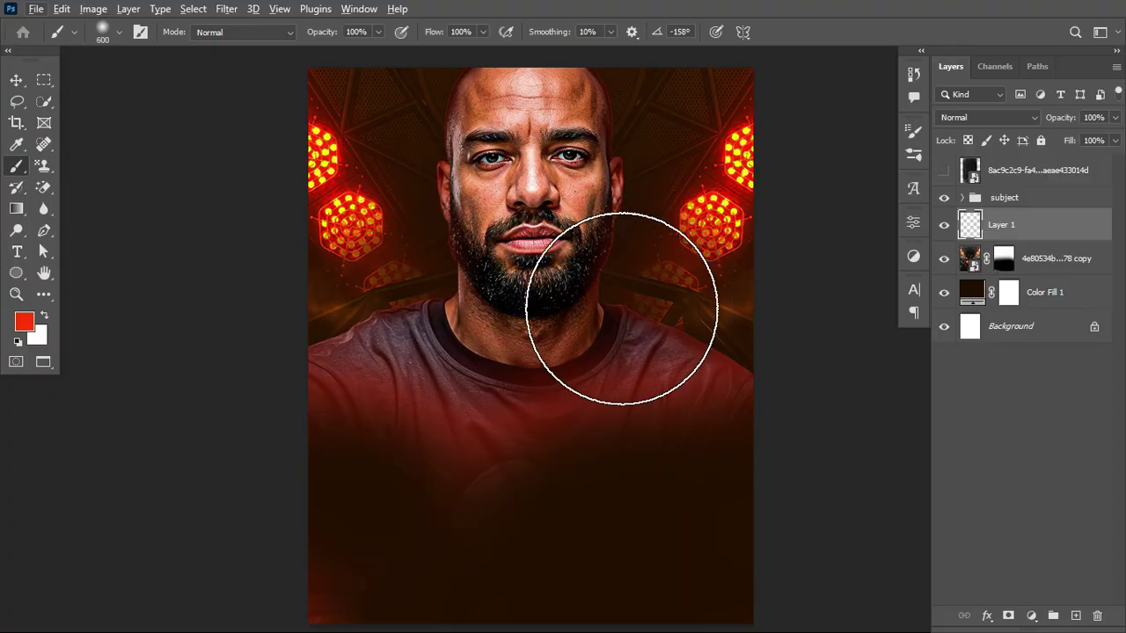
left_click_drag(435, 32, 372, 44)
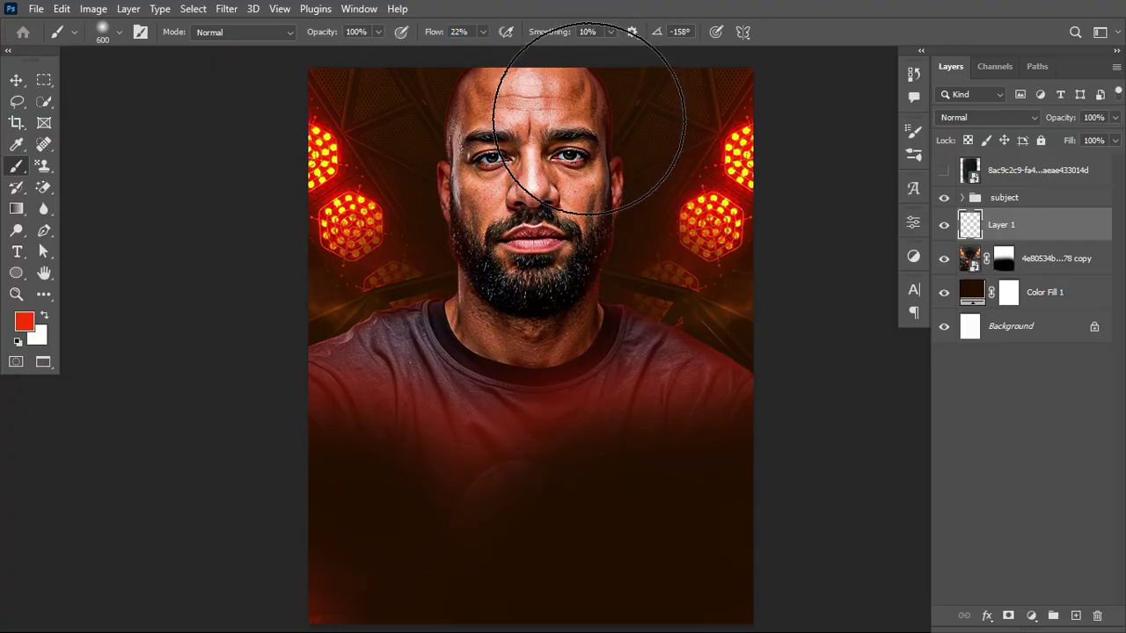
mouse_move(594, 171)
left_mouse_down()
mouse_move(616, 276)
mouse_move(762, 422)
mouse_move(418, 352)
left_mouse_up()
left_click(419, 326)
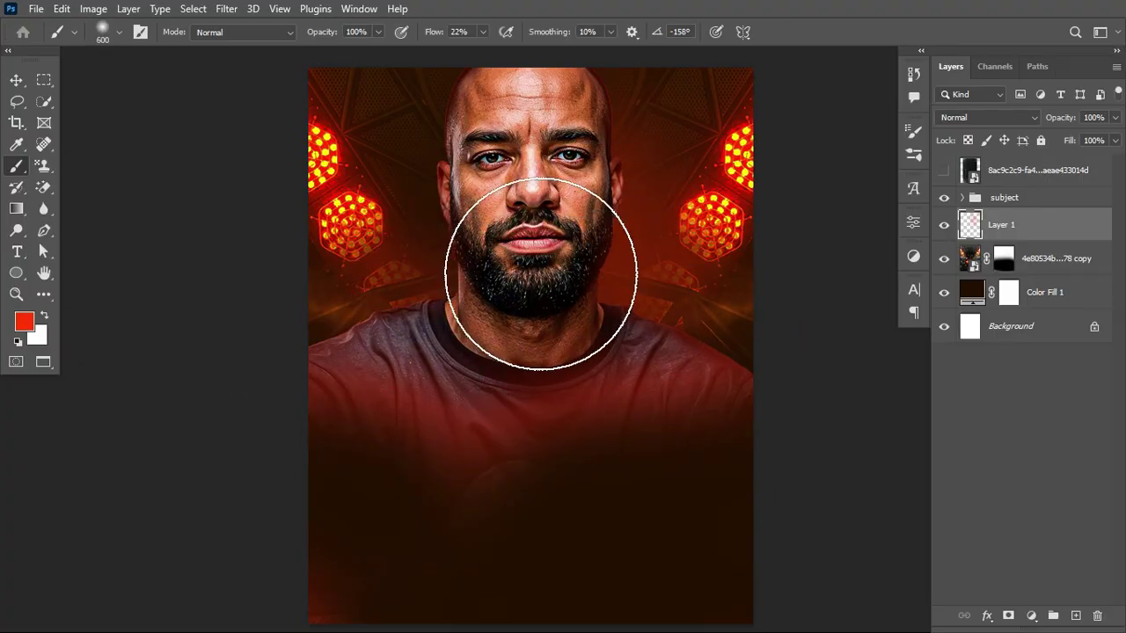
left_click(493, 97)
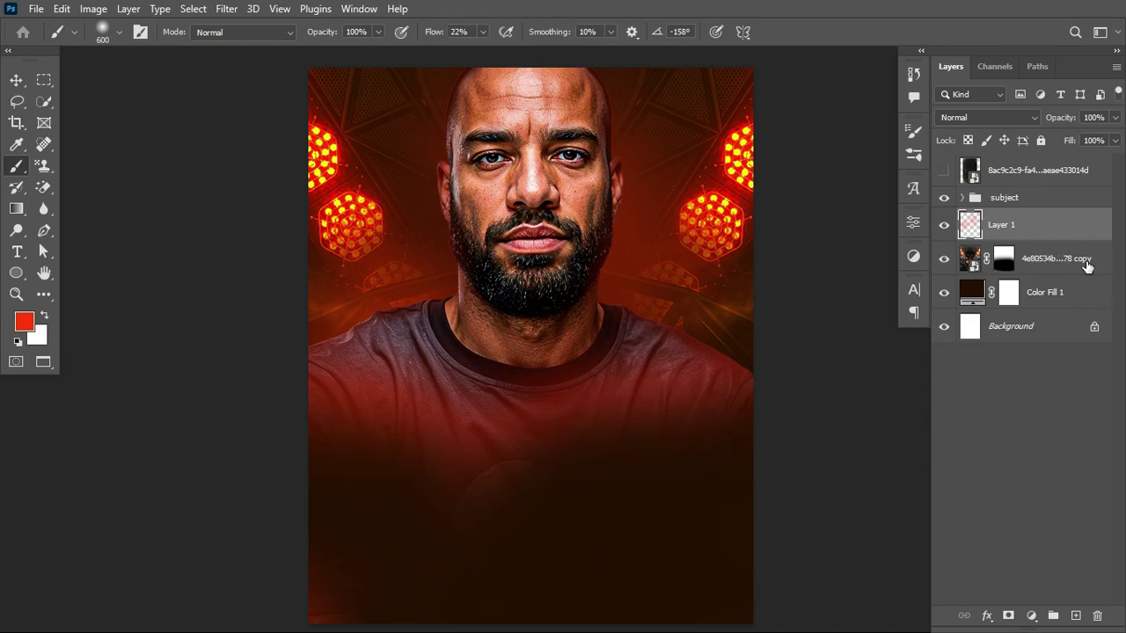
Add a new layer at the top of the stack and sample bright yellow from the stage lights as the foreground color
left_click(1039, 197)
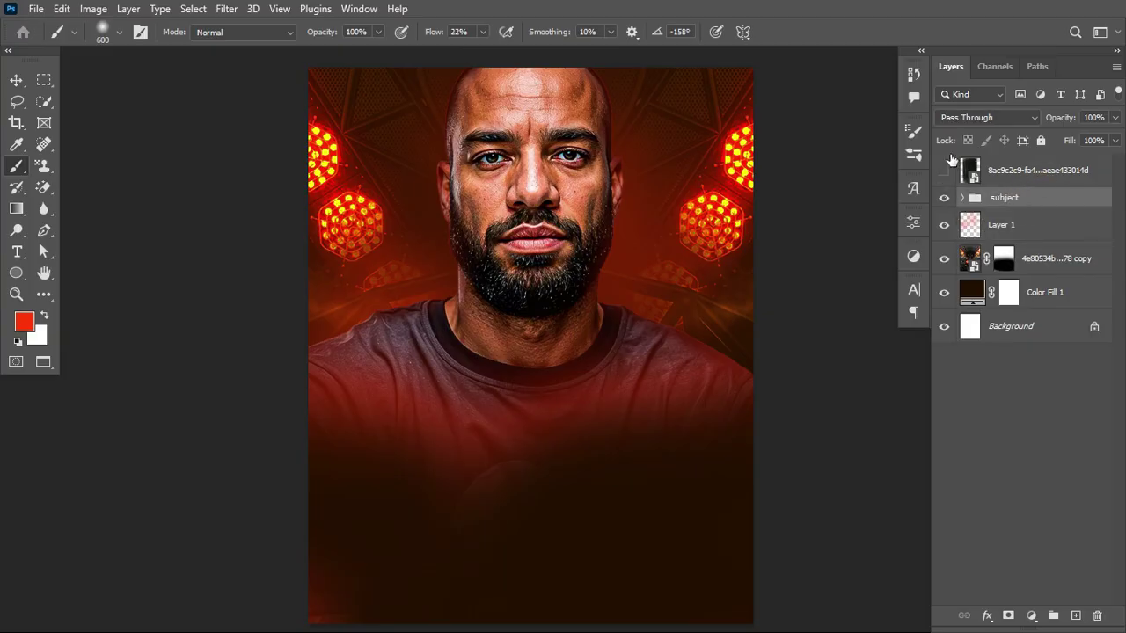
left_click(1032, 169)
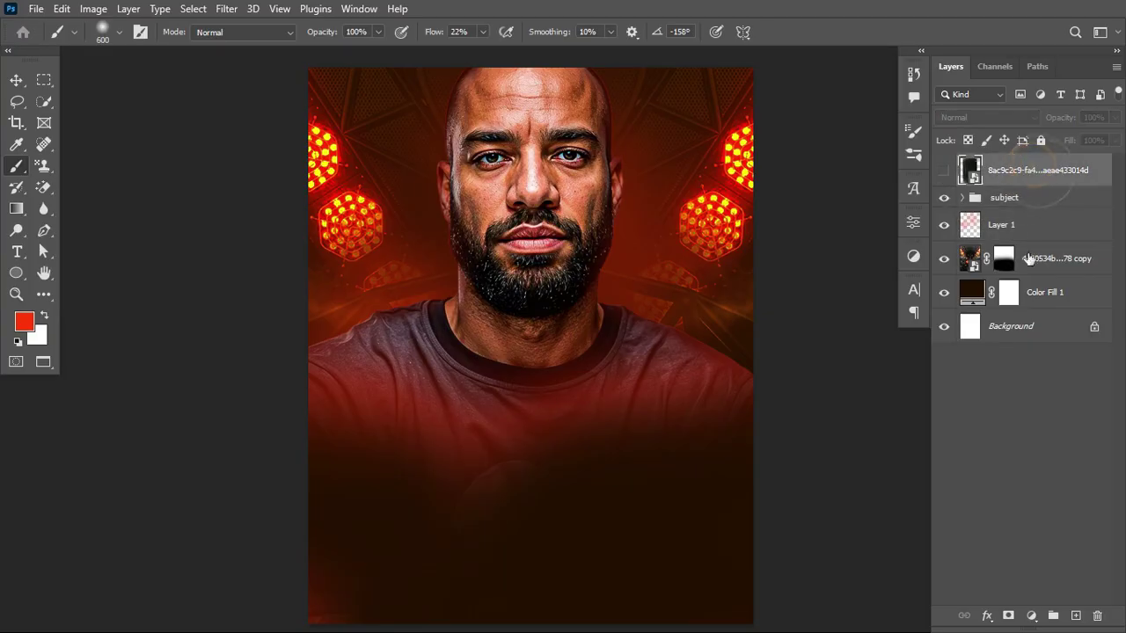
left_click(1075, 617)
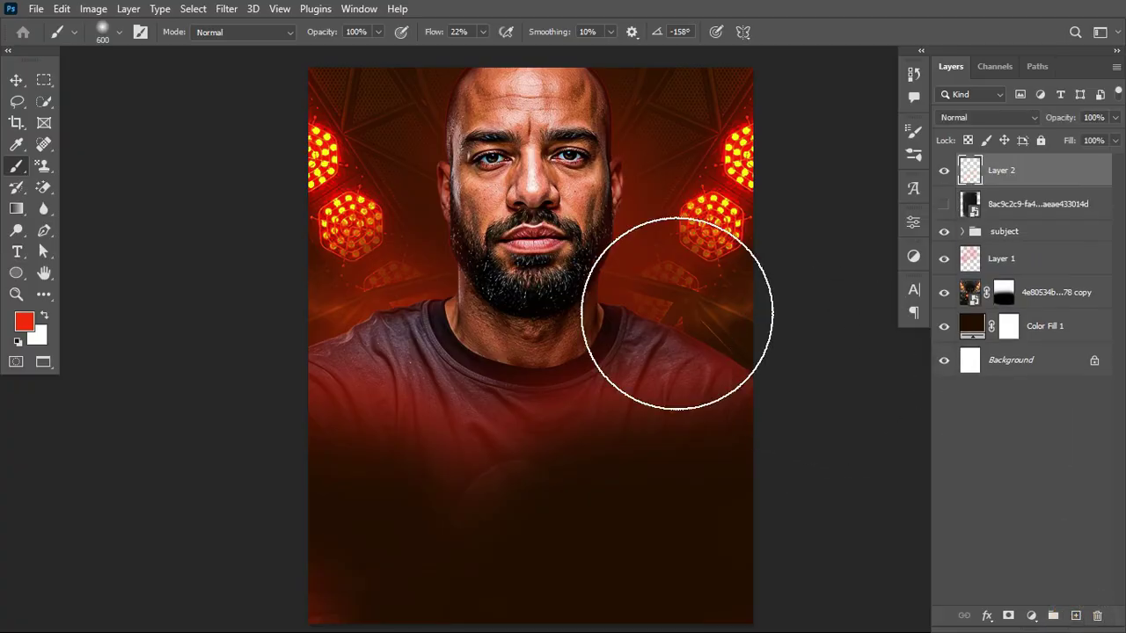
key("alt")
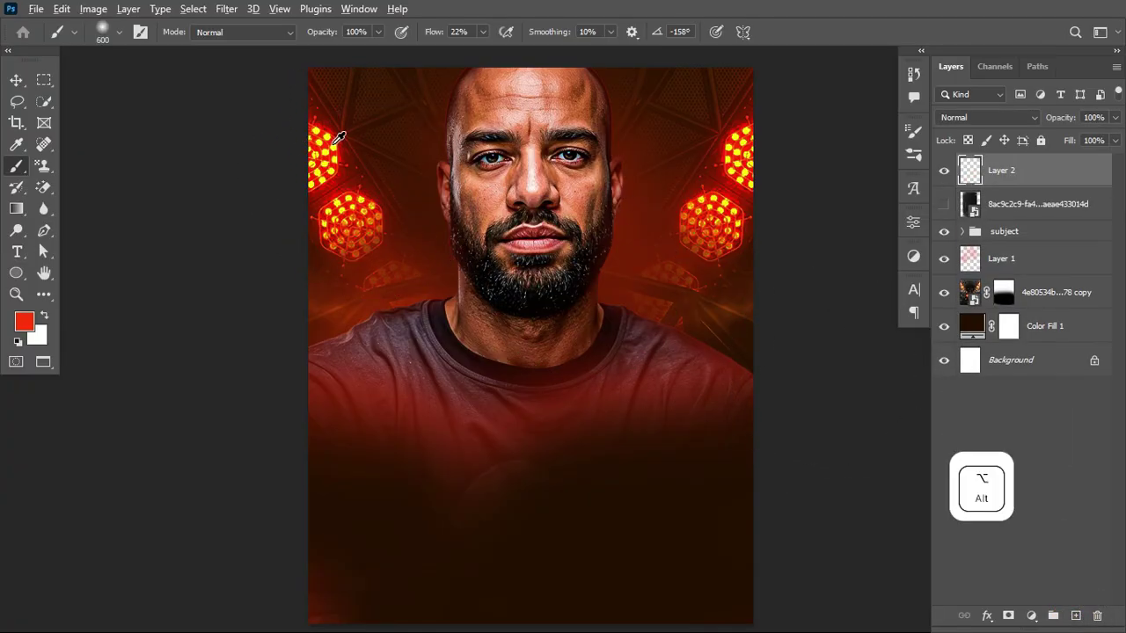
left_click(332, 135, "alt")
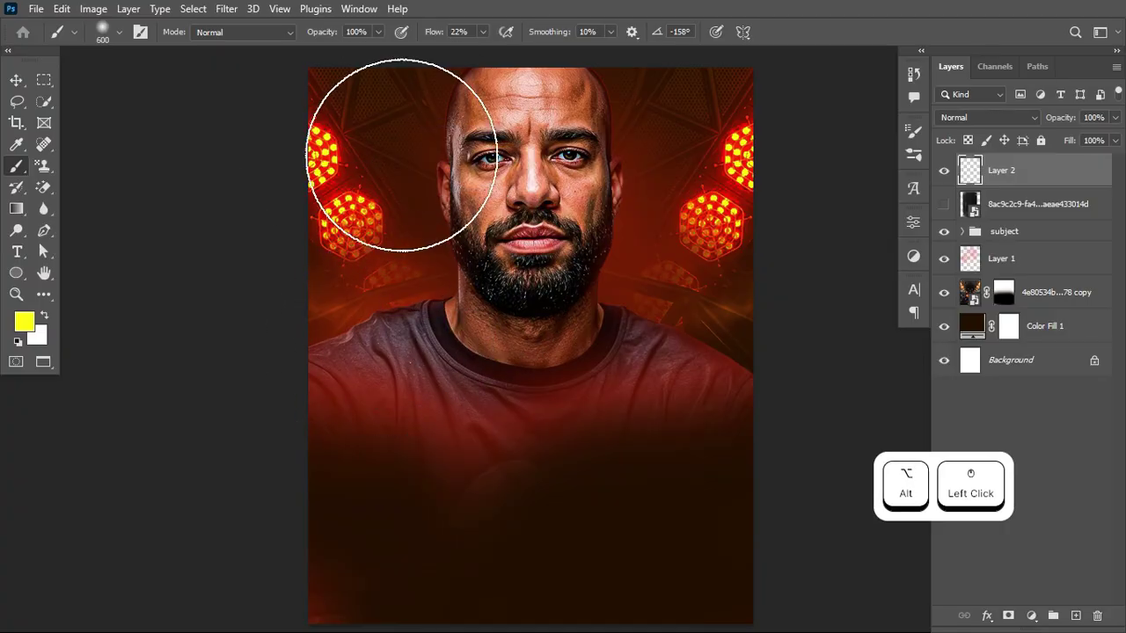
key("alt")
Paint soft yellow glows over both shoulders and beside the head on the new top layer
left_click(404, 307)
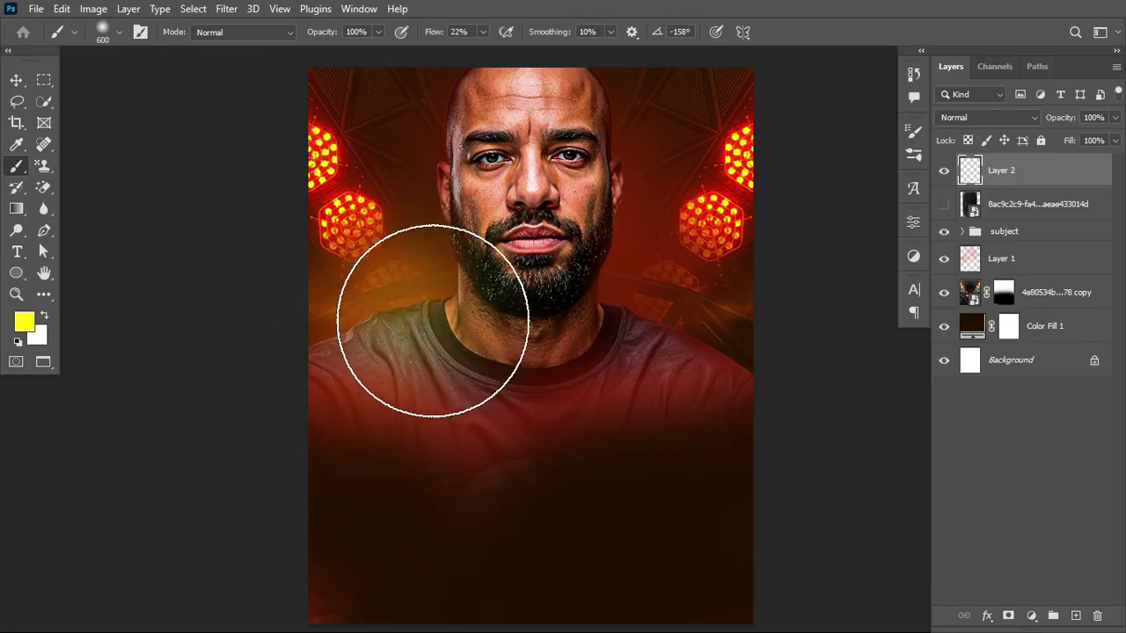
left_click(691, 311)
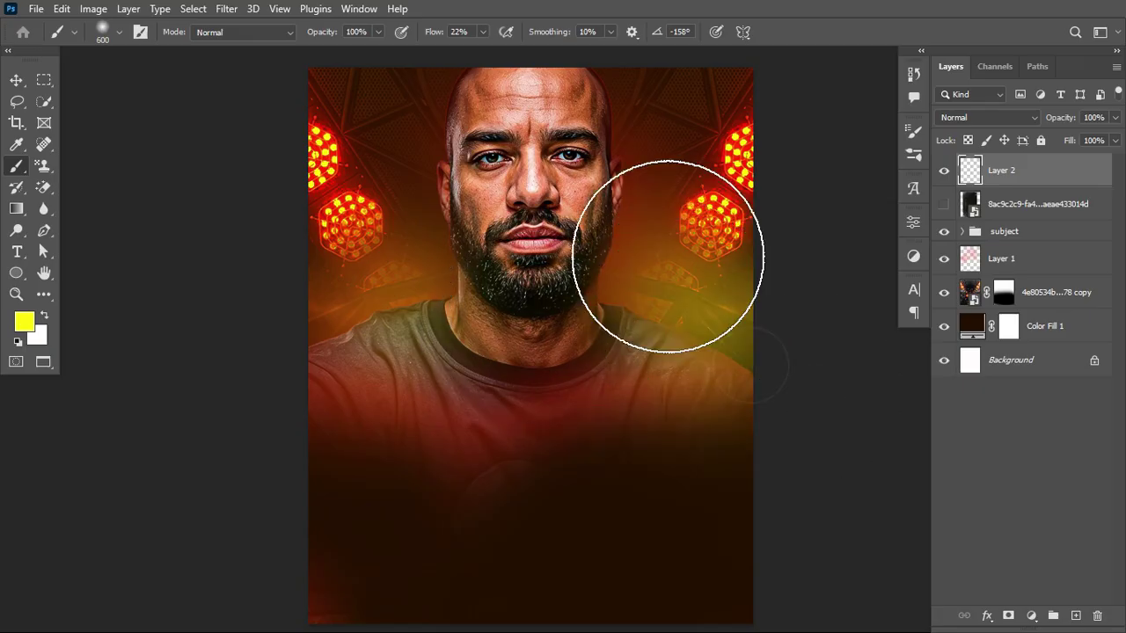
left_click(640, 162)
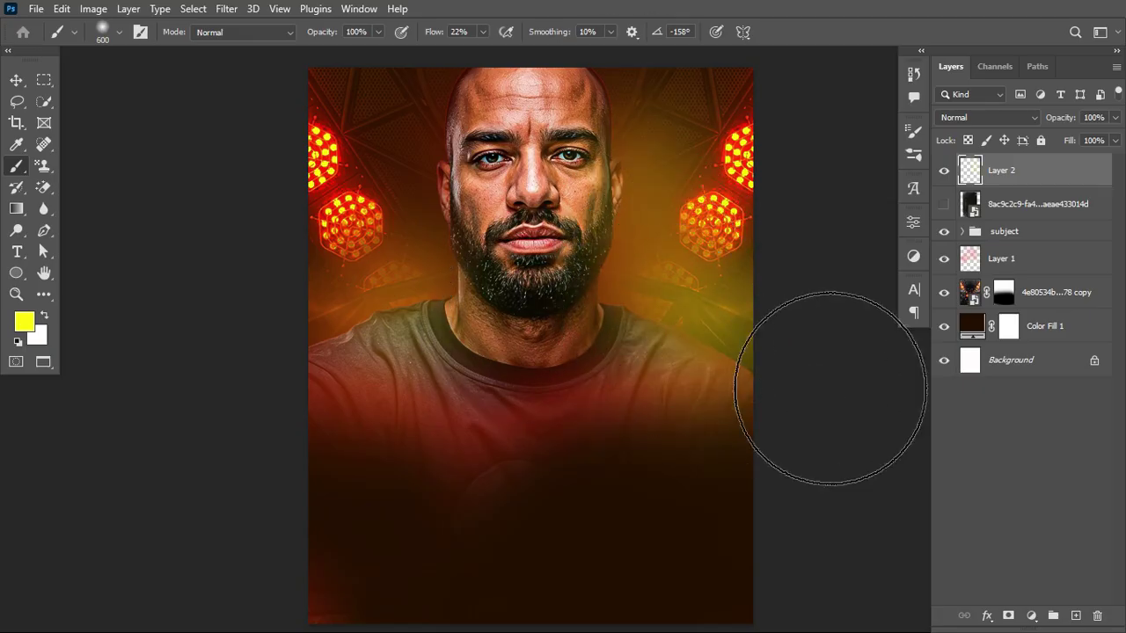
Set the yellow glow layer's blend mode to Screen and the red glow layer's to Linear Dodge (Add)
left_click(1012, 117)
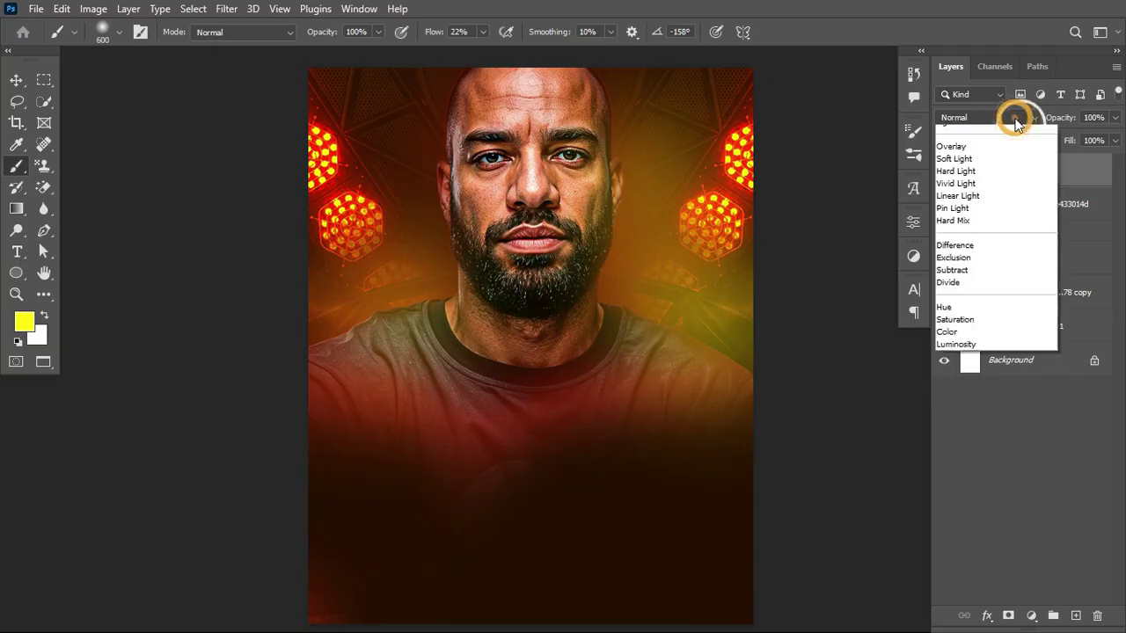
left_click(978, 253)
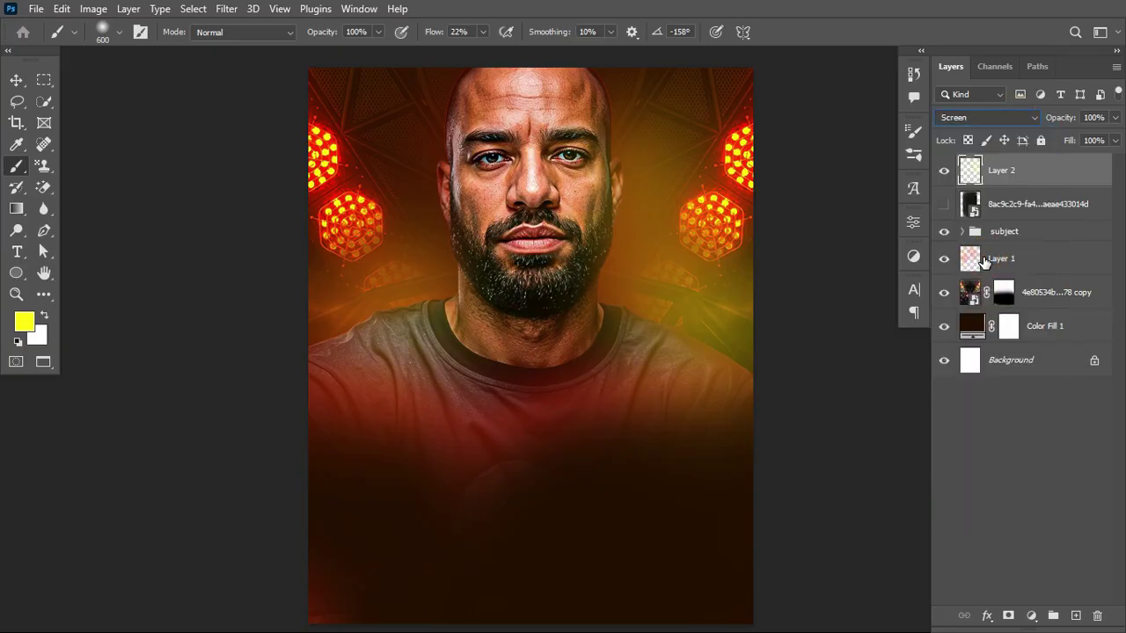
left_click(1013, 259)
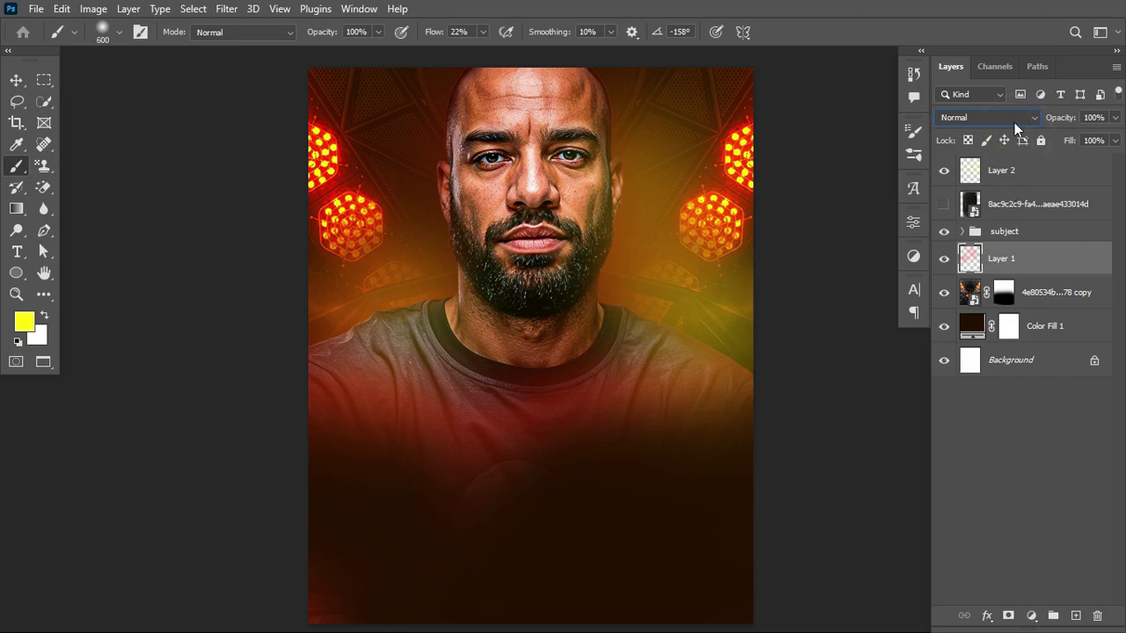
left_click(997, 120)
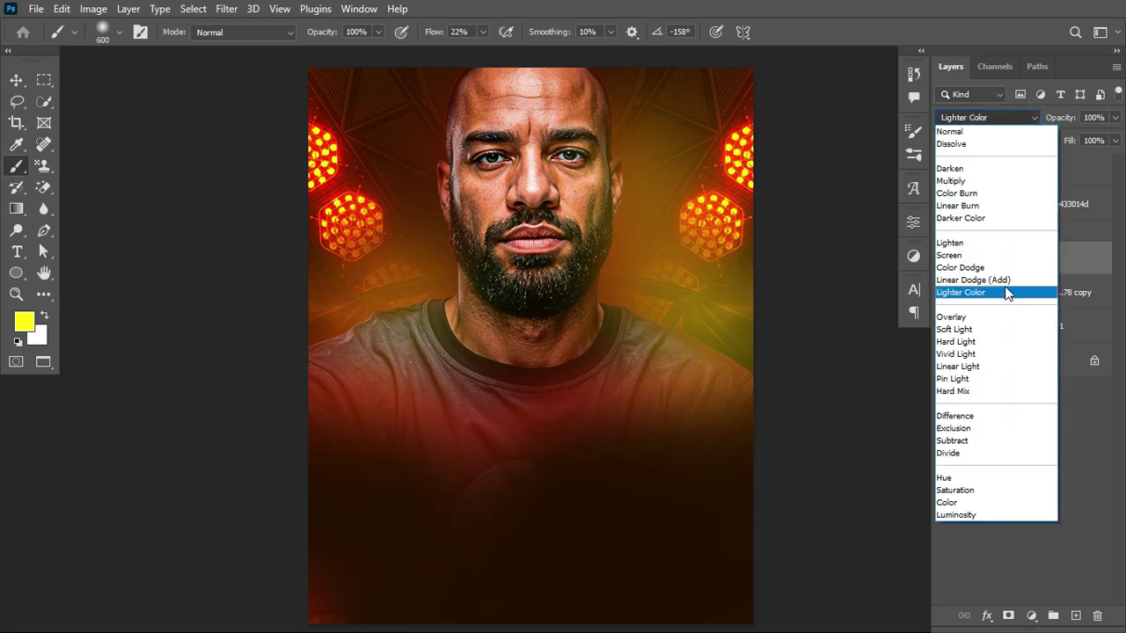
left_click(1008, 281)
left_click(944, 259)
left_click(944, 259)
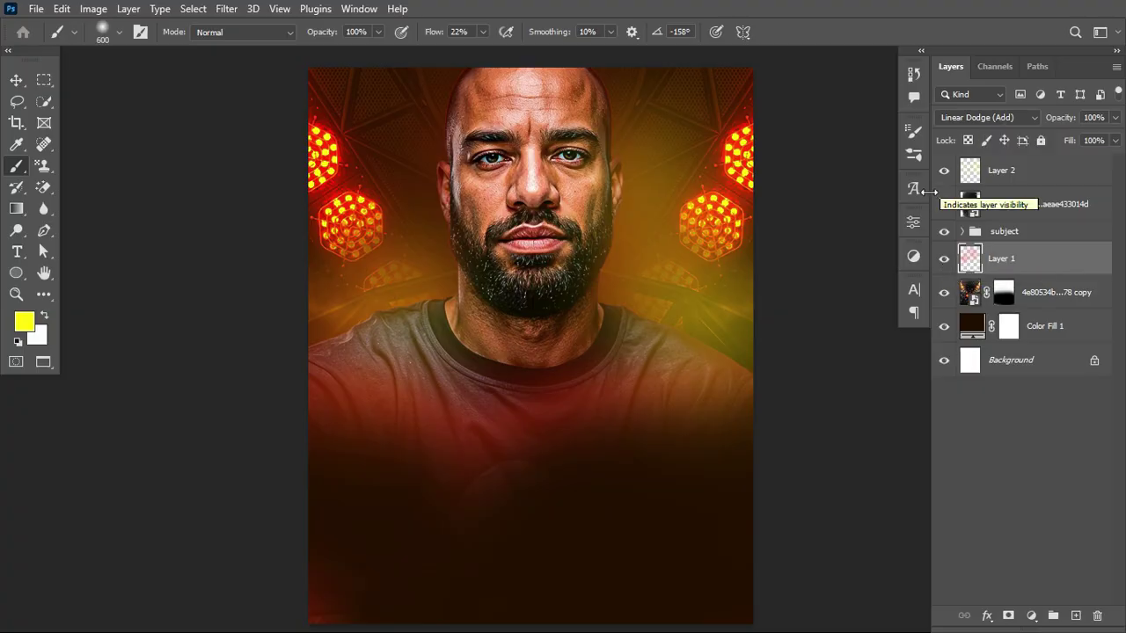
Show the scratched texture layer, rotate it 90 degrees and place it across the lower half of the flyer
left_click(944, 204)
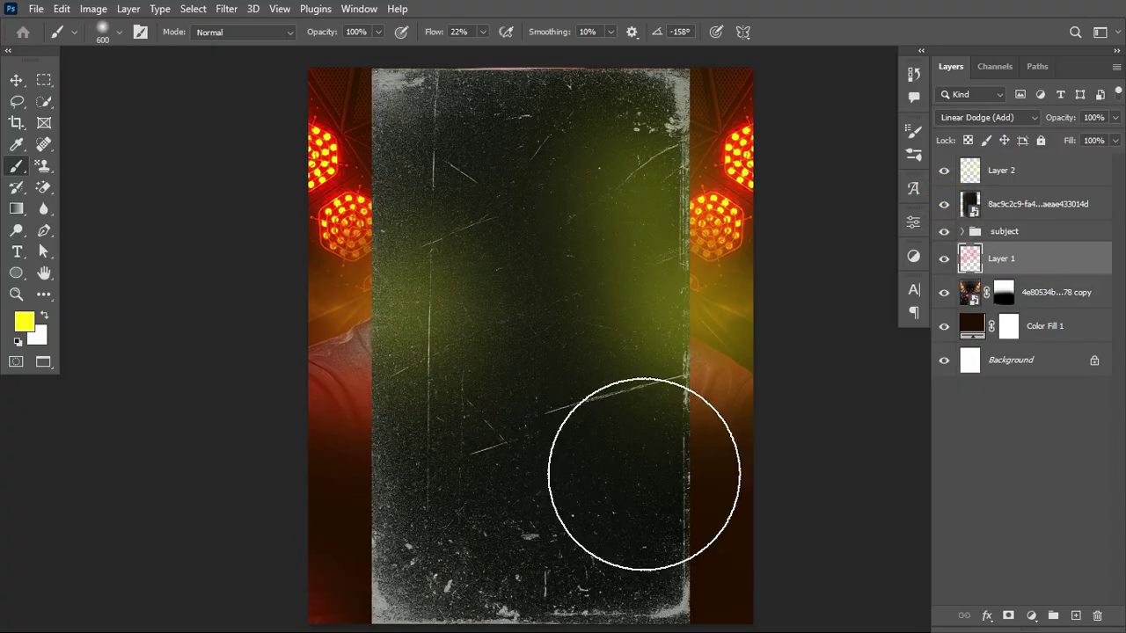
left_click(1047, 204)
key("ctrl+t")
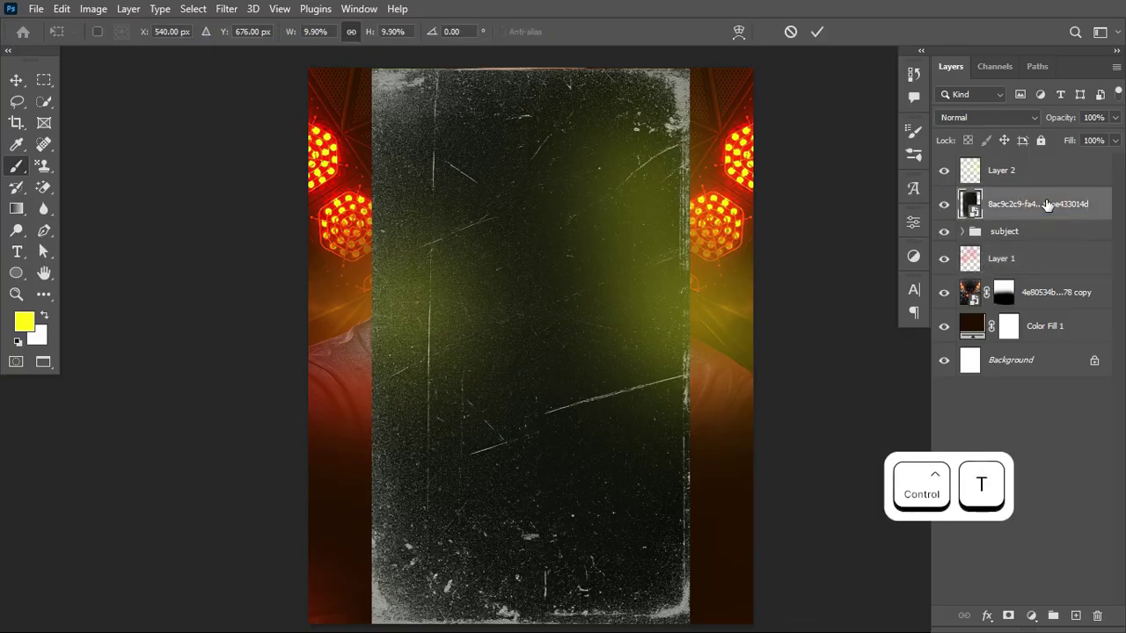
left_click_drag(699, 541, 527, 583)
left_click_drag(598, 342, 590, 528)
double_click(622, 486)
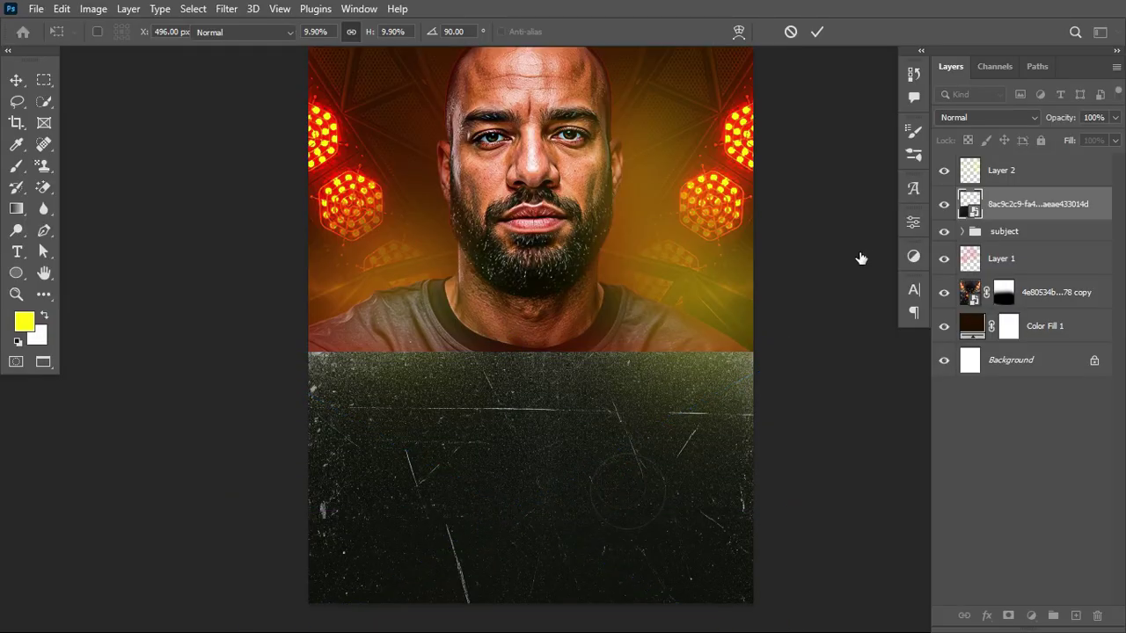
key("b")
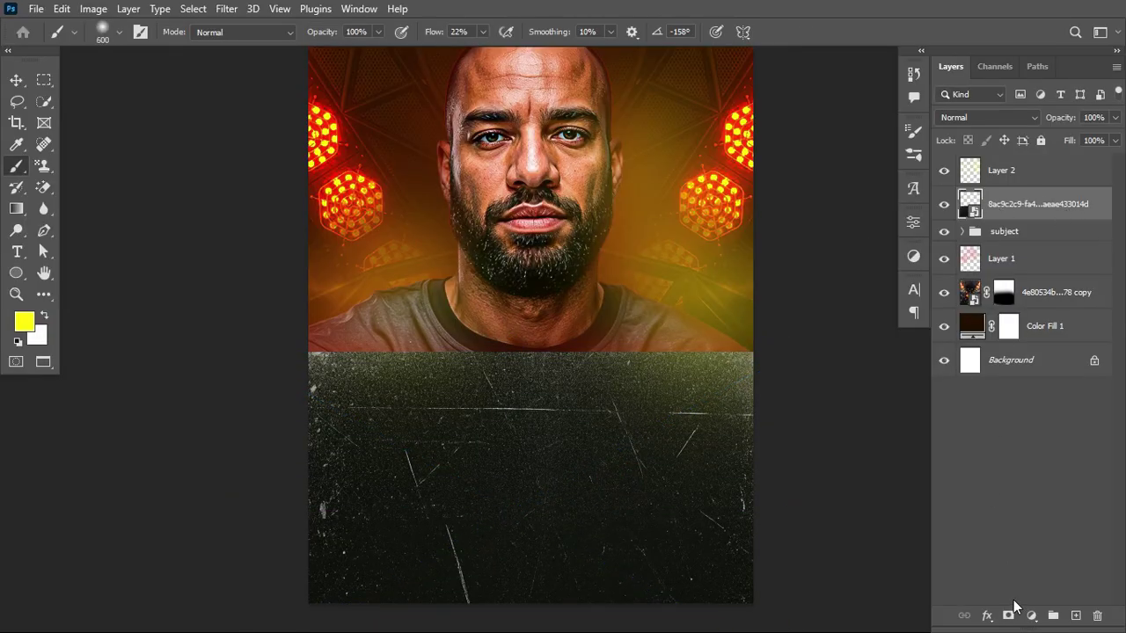
Set the scratched texture layer to the Linear Dodge (Add) blend mode at 46% opacity
left_click(1025, 121)
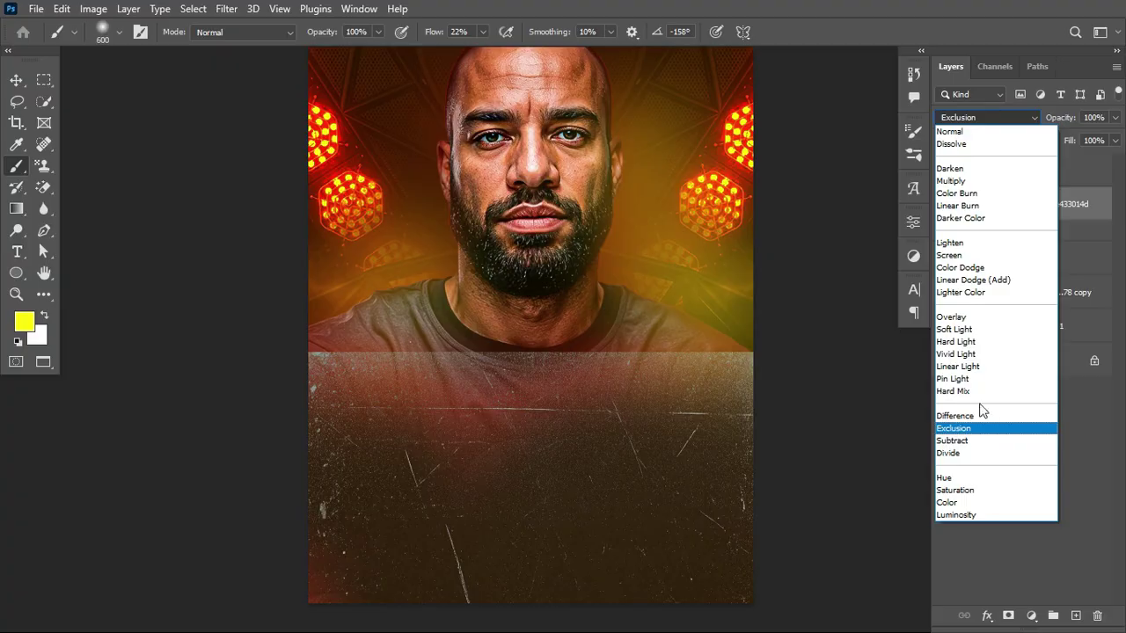
left_click(968, 279)
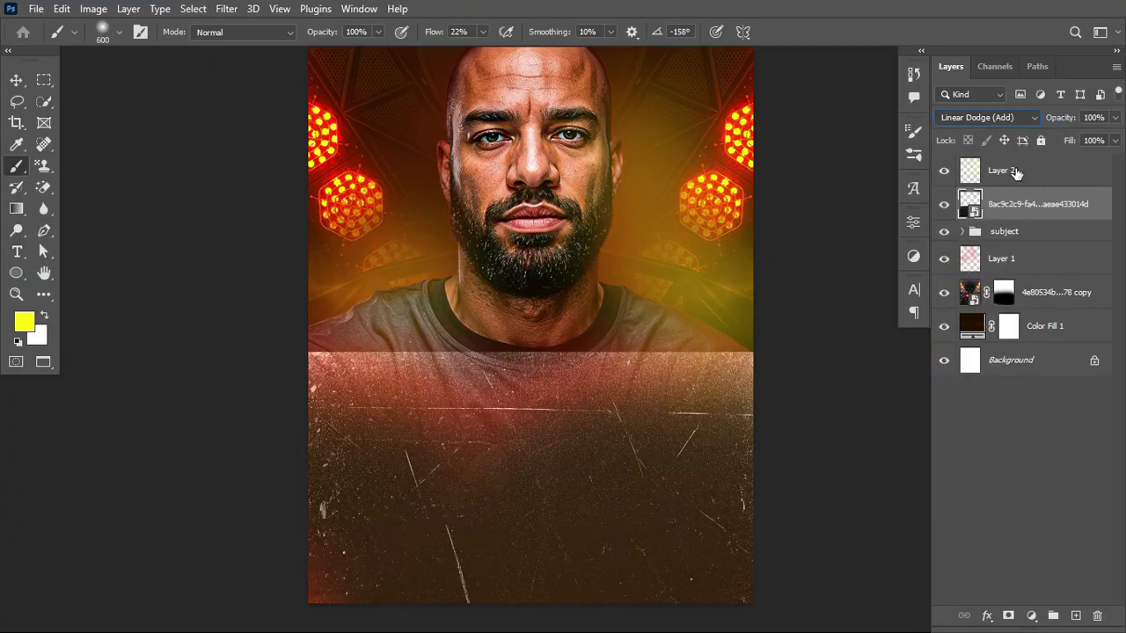
left_click_drag(1053, 123, 1016, 139)
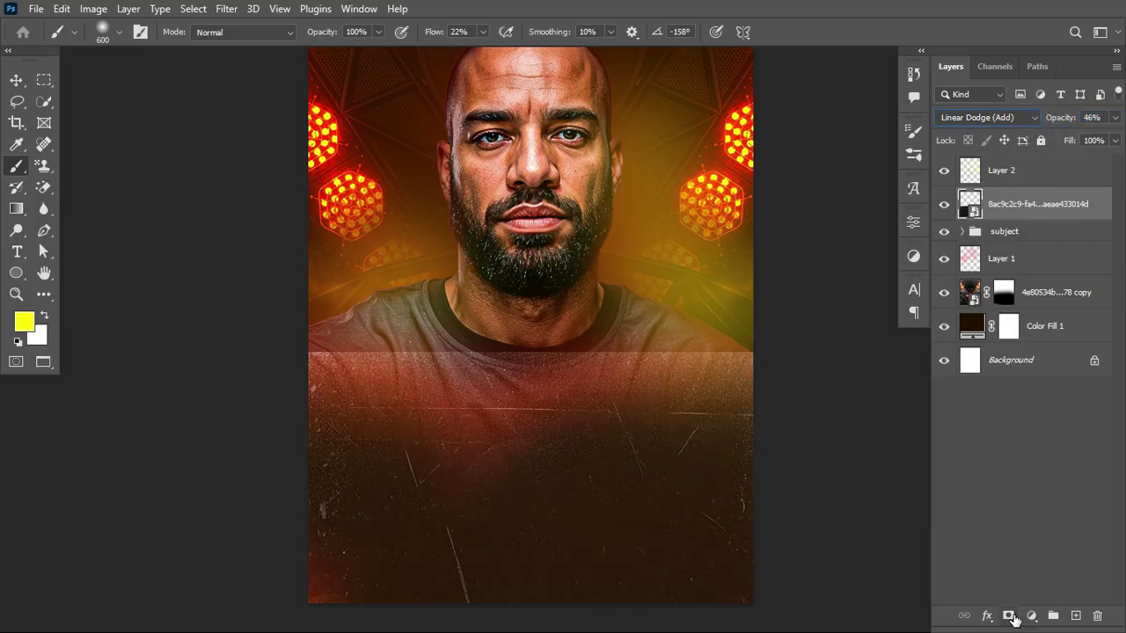
Add a mask to the texture layer and fade its hard upper edge with a soft black 300 px brush
left_click(1012, 618)
key("d")
key("bracketleft")
key("bracketleft")
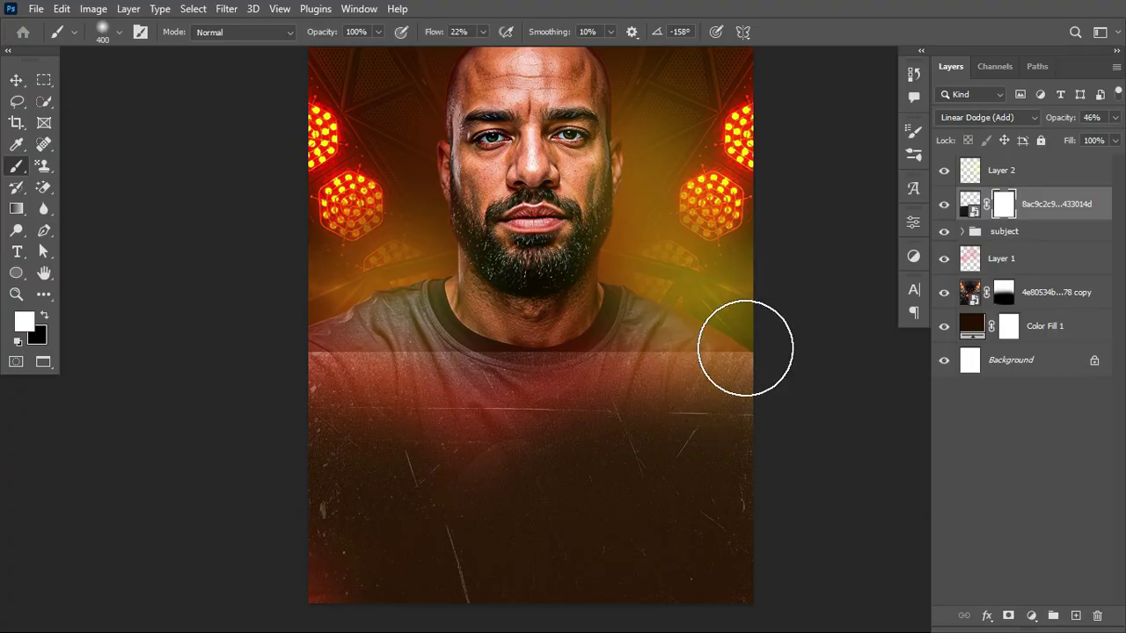
key("bracketleft")
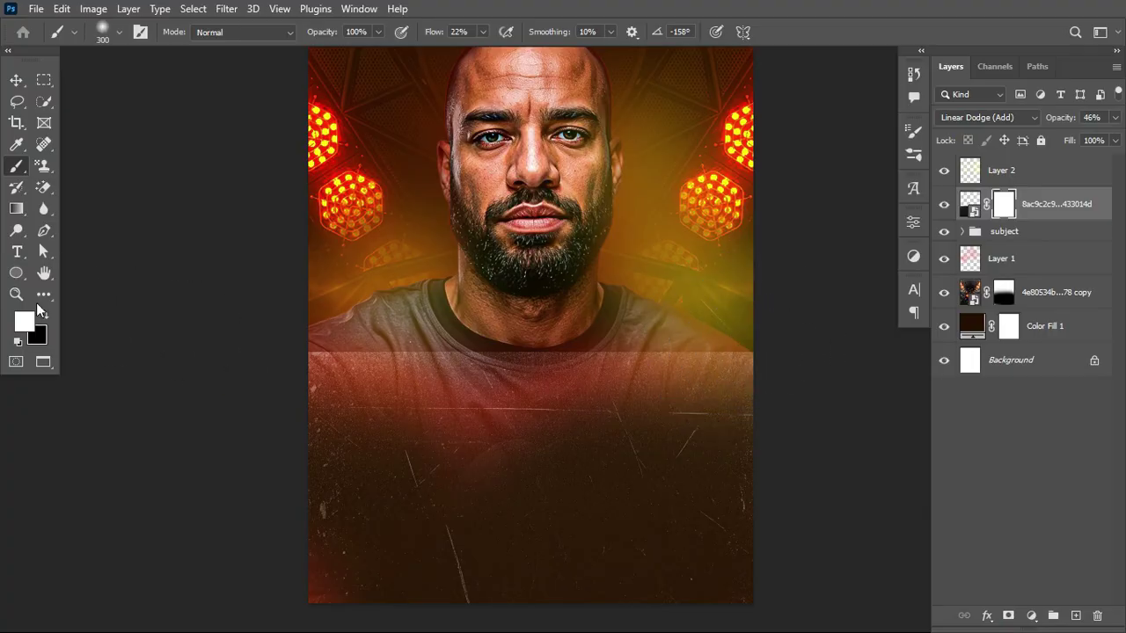
left_click(44, 314)
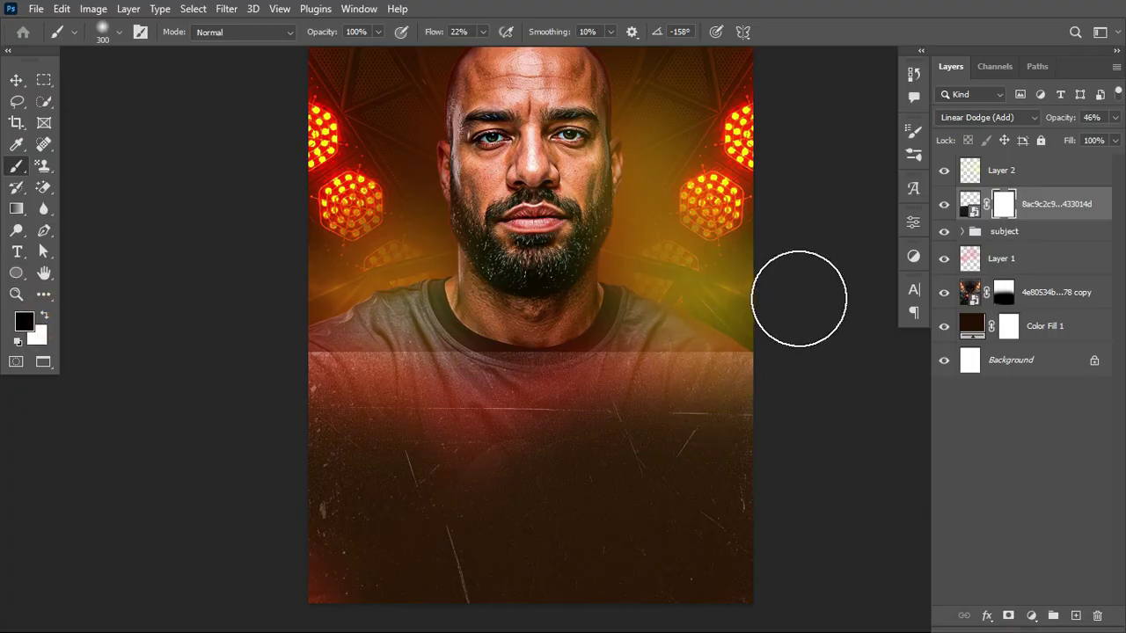
left_click(1005, 208)
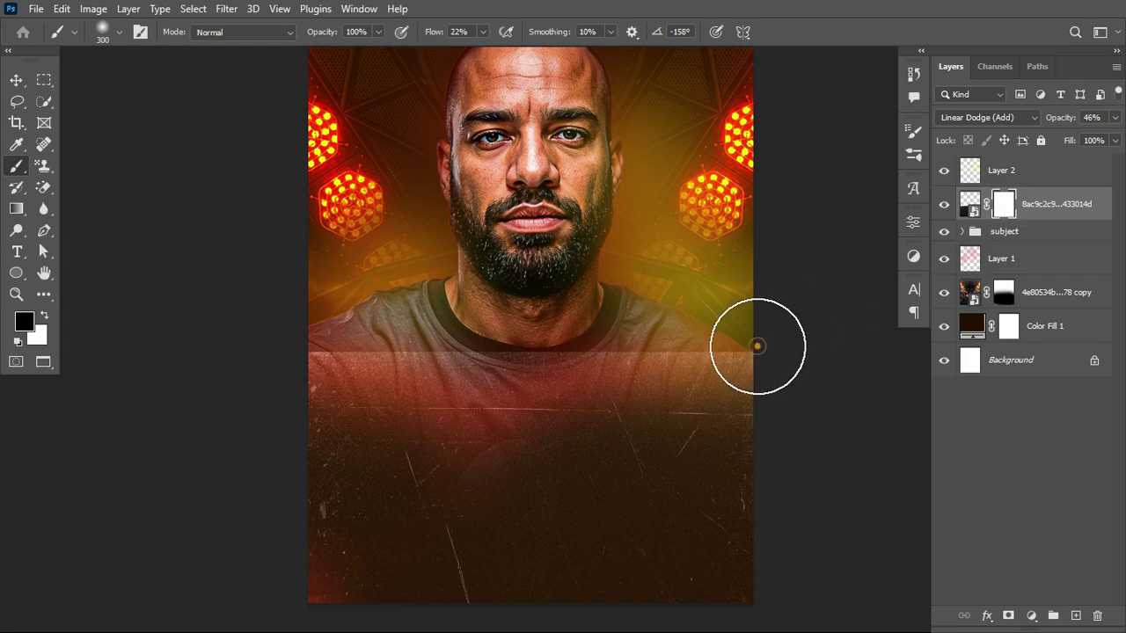
left_click_drag(432, 367, 531, 373)
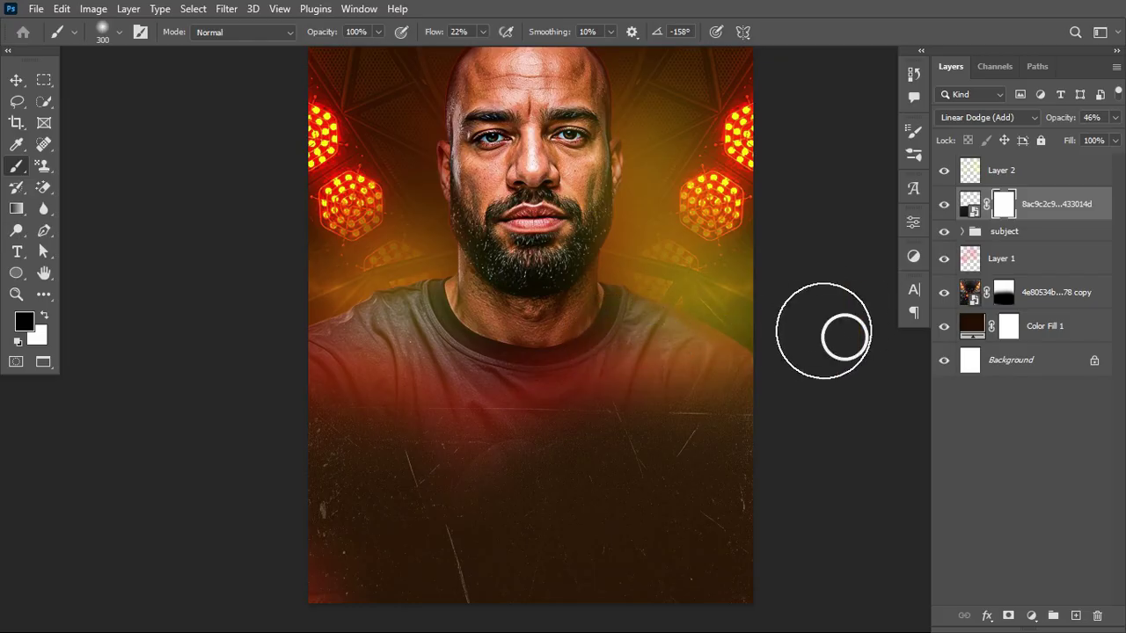
Duplicate the masked scratched texture layer to strengthen the grunge effect
left_click(968, 206)
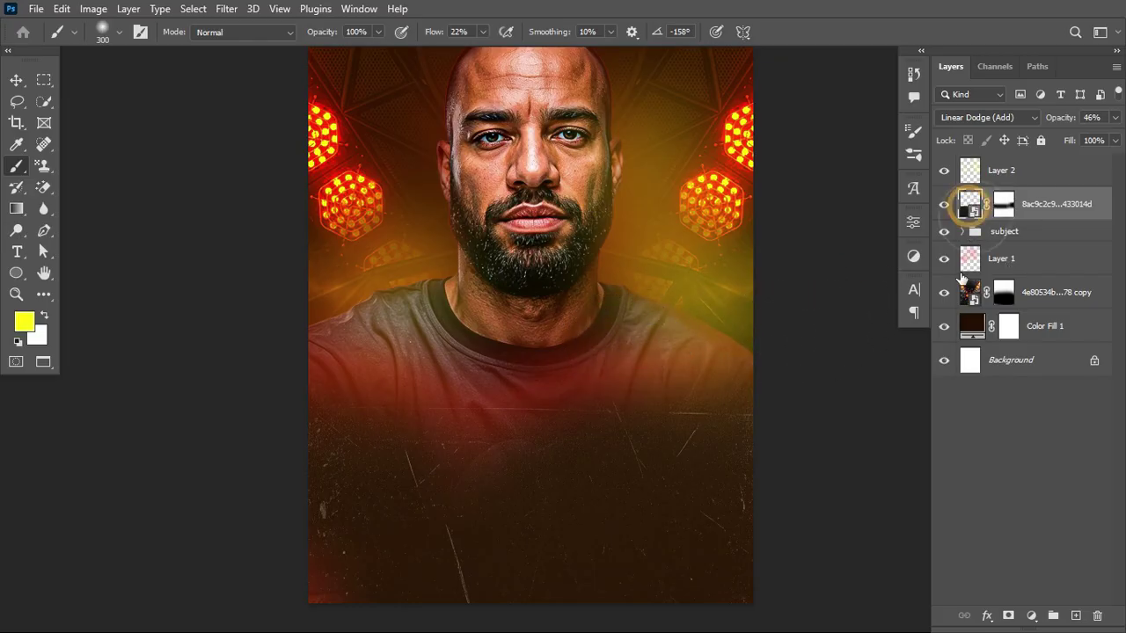
key("ctrl")
key("ctrl+j")
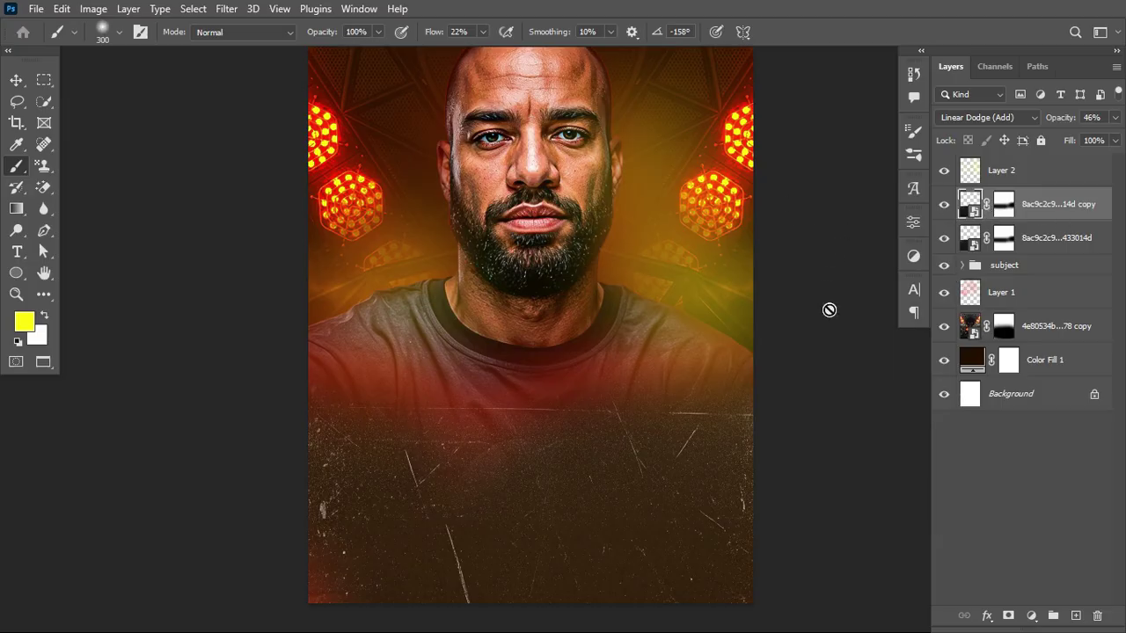
scroll(829, 310, "up", 1)
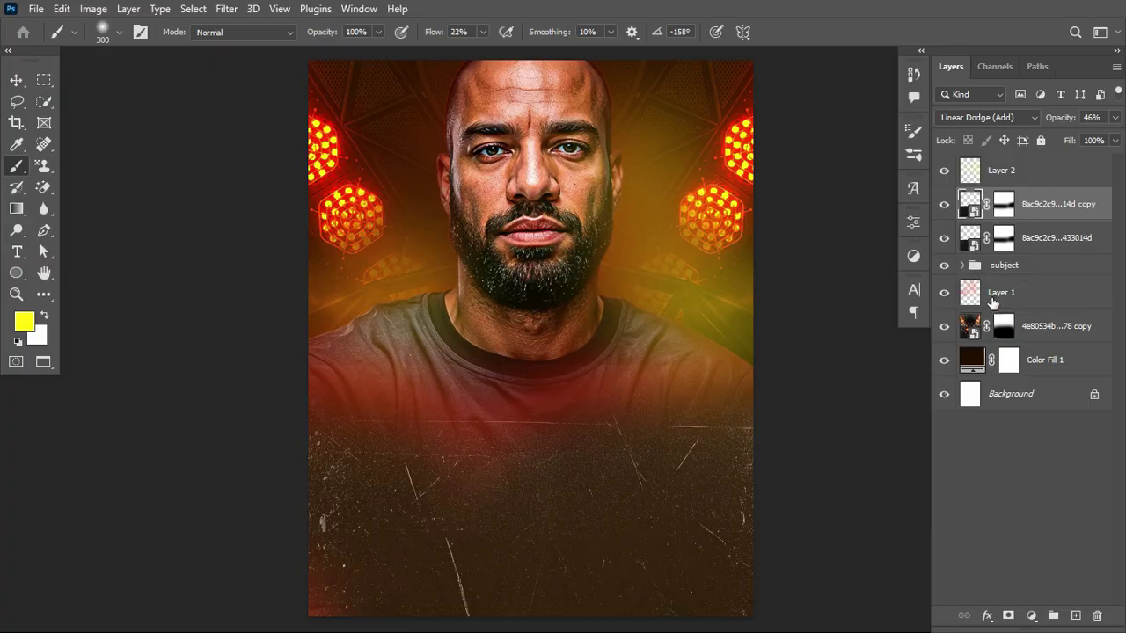
Group the red glow, stage-lights and color fill layers and name the group BG
left_click(1027, 299)
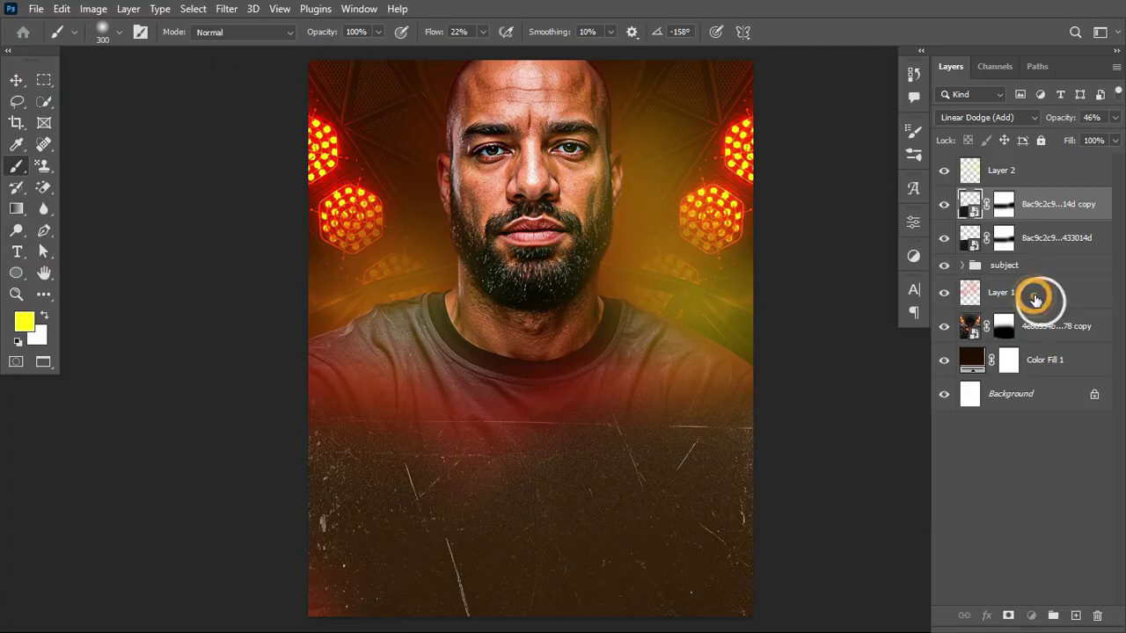
left_click(1047, 366, "shift")
key("ctrl+g")
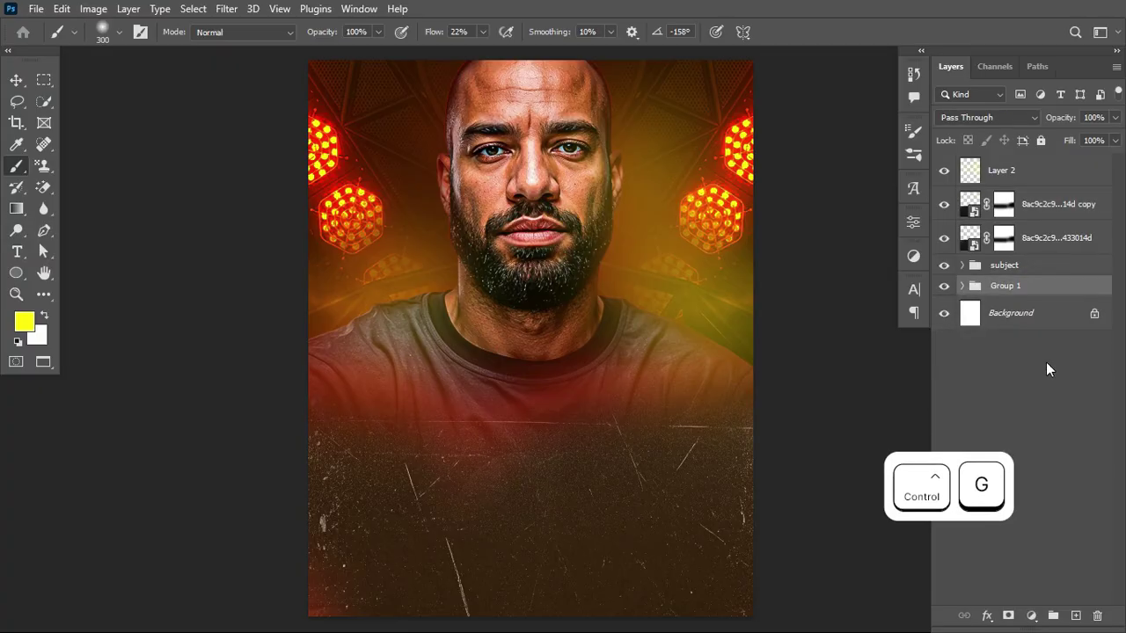
double_click(1005, 287)
type("B")
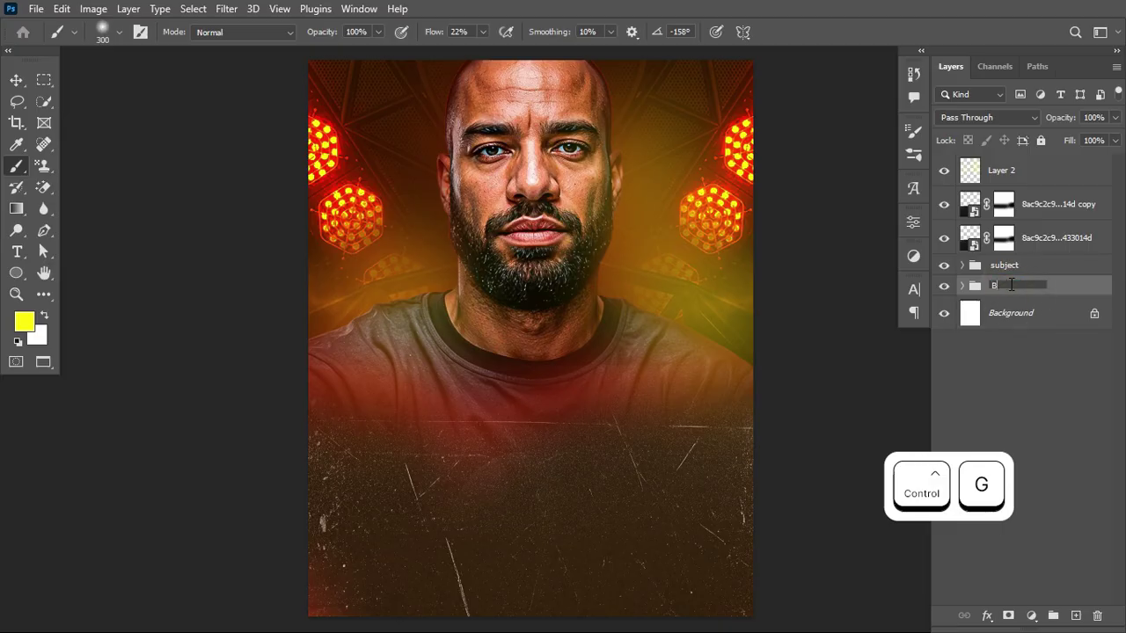
type("G")
key("Return")
Group both scratched texture layers with the yellow glow layer and name the group ADJUSTMENT
left_click(1038, 243)
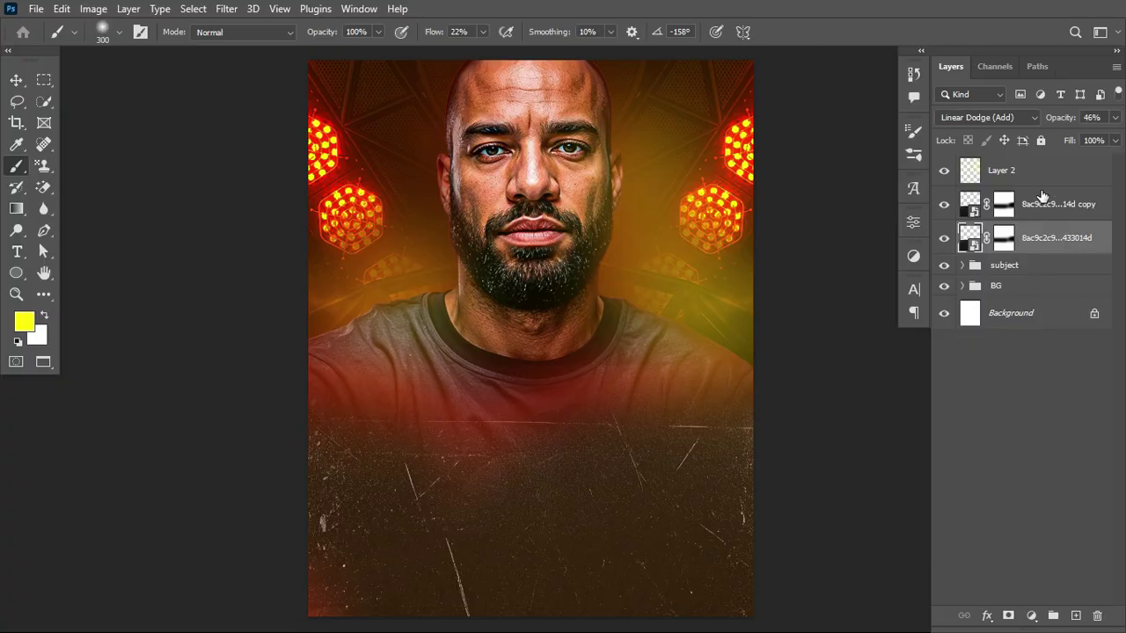
left_click(1040, 169, "shift")
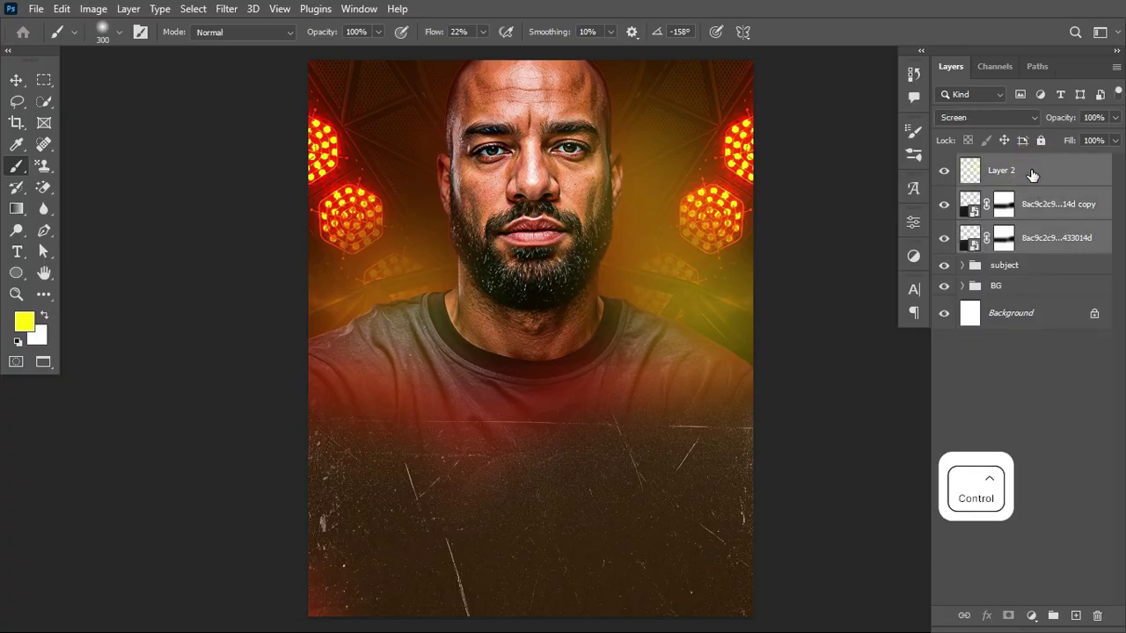
key("ctrl+g")
double_click(1006, 167)
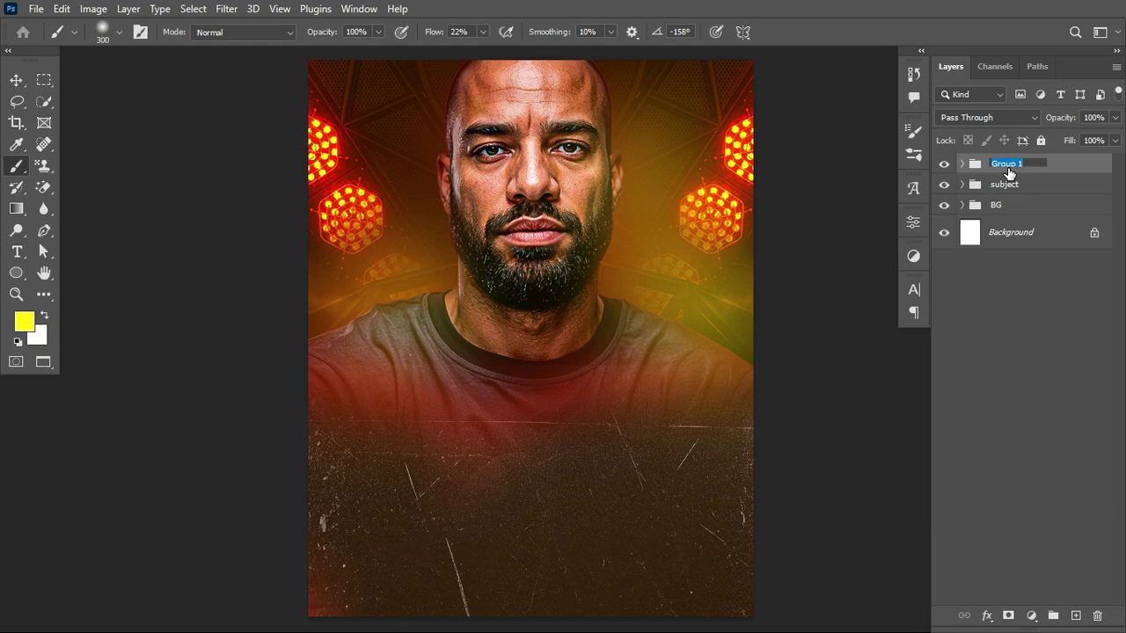
type("AD")
key("Return")
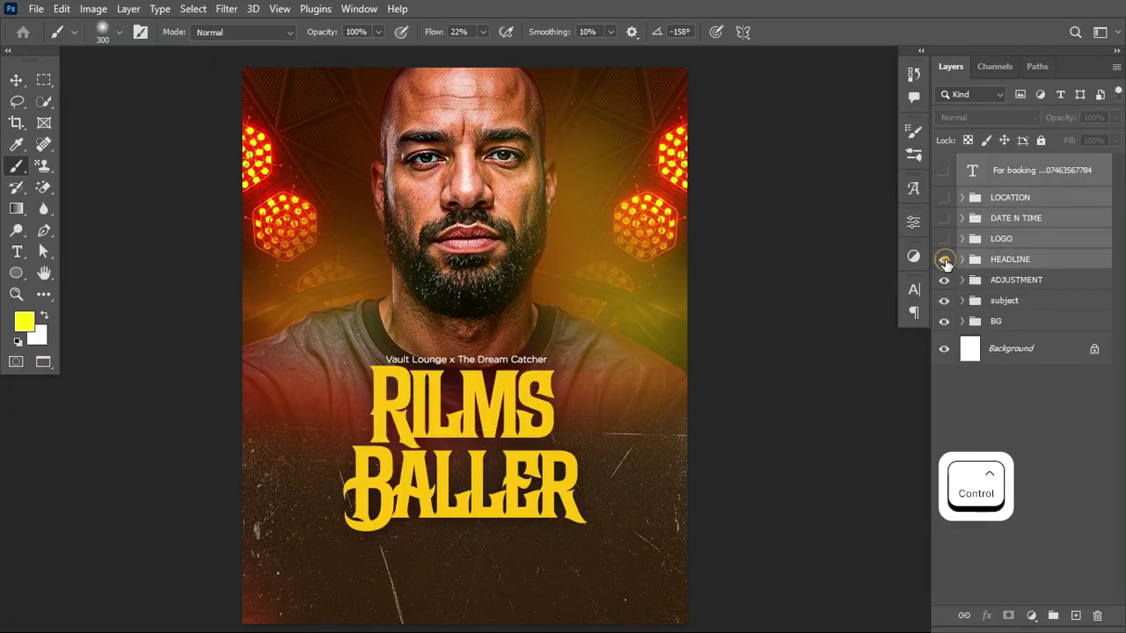
Compare the flyer with and without the HEADLINE group, and inspect the fonts of its title and the small line above it
left_click(946, 262)
left_click(944, 259)
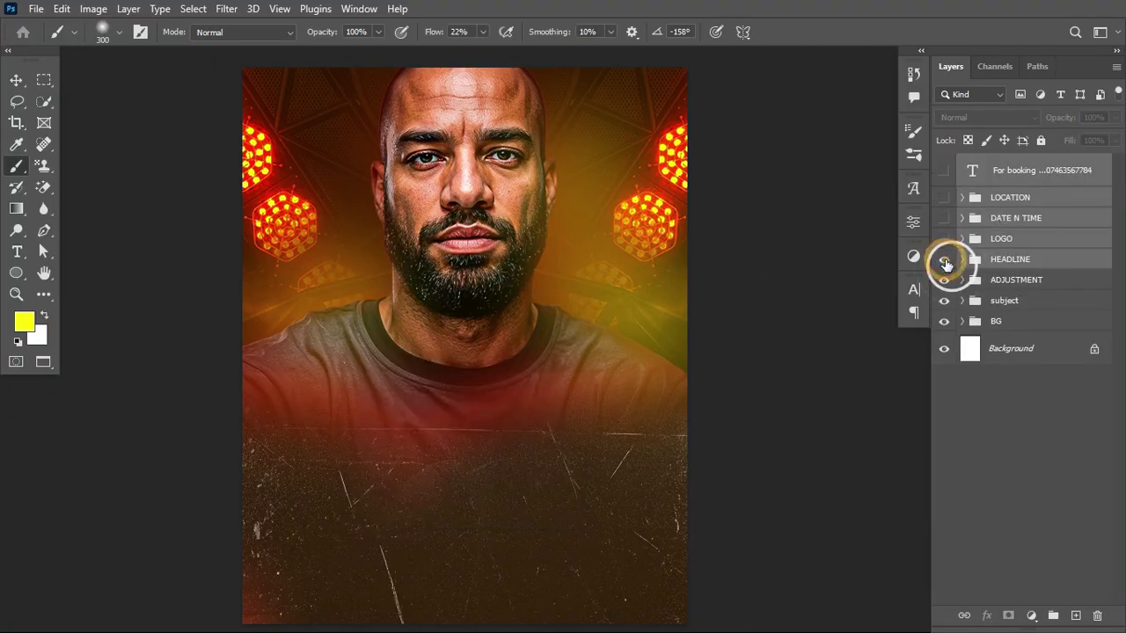
left_click(1014, 266)
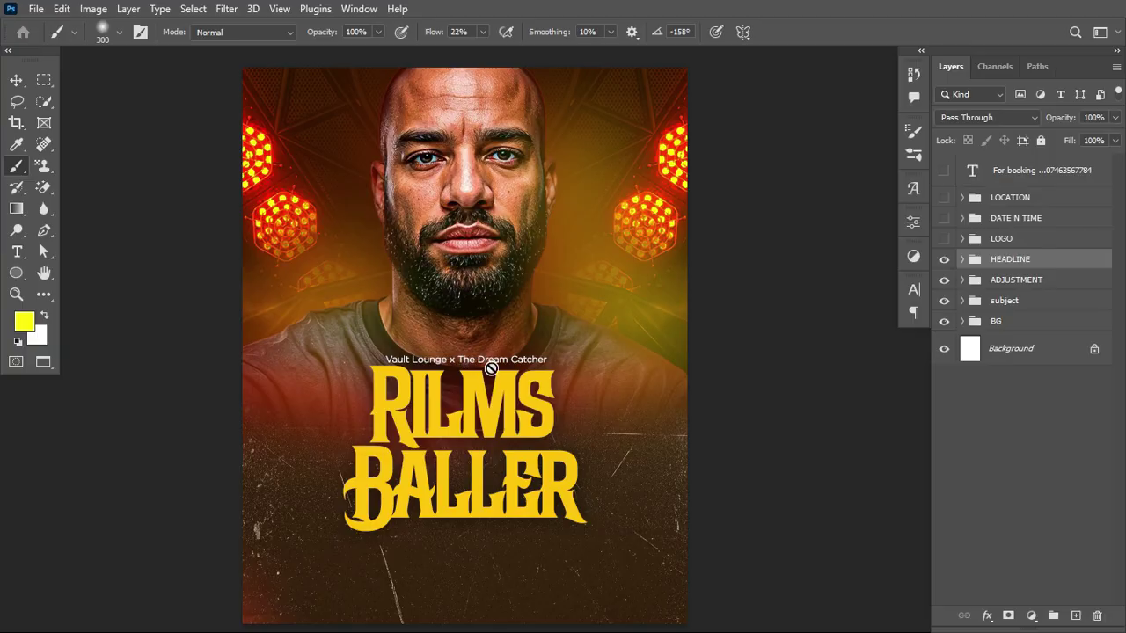
key("t")
left_click(460, 396)
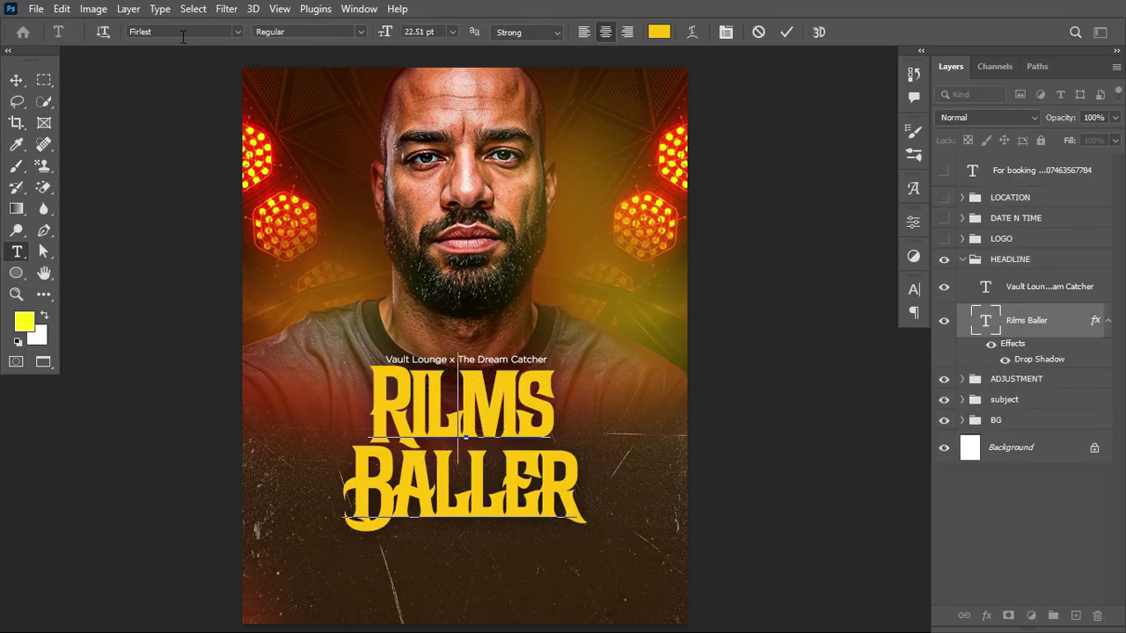
key("ctrl+Return")
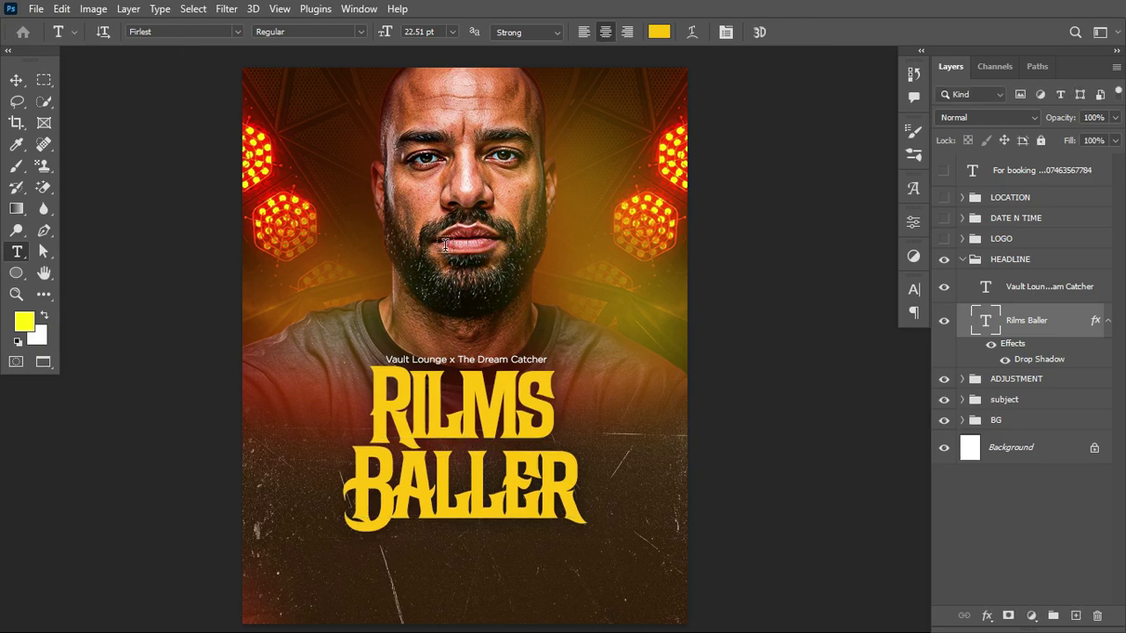
left_click(518, 355)
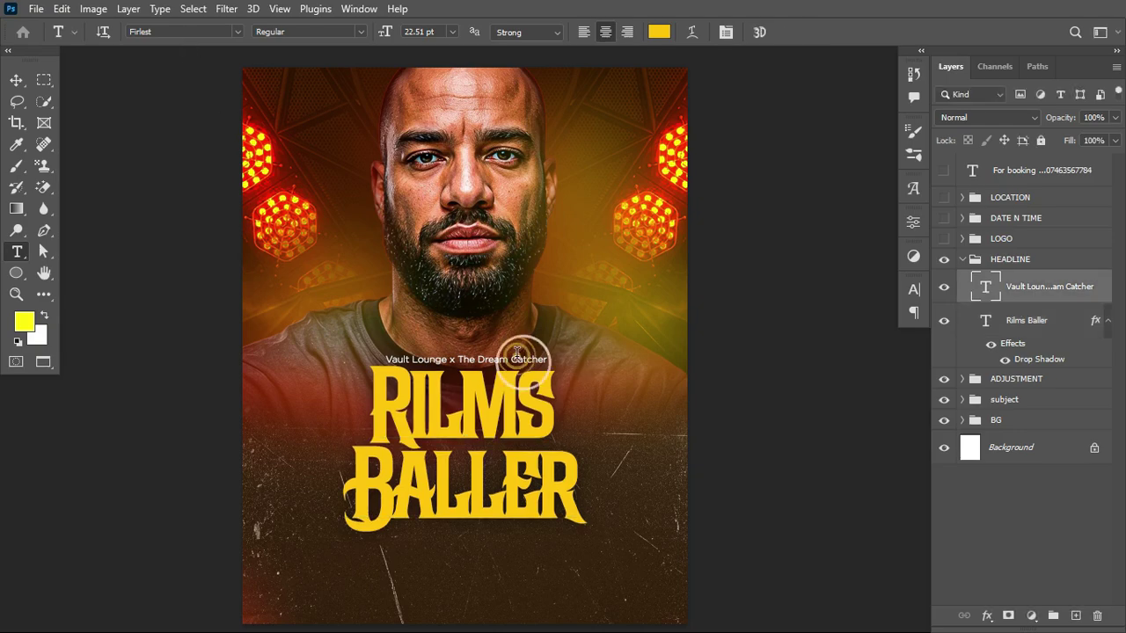
key("ctrl+Return")
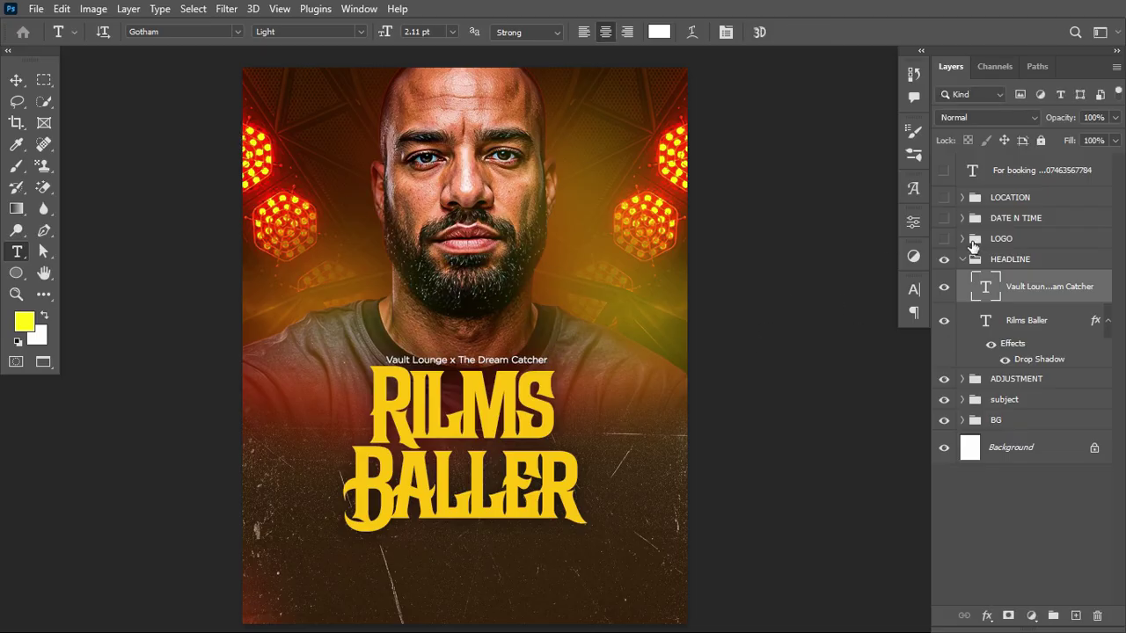
left_click(962, 259)
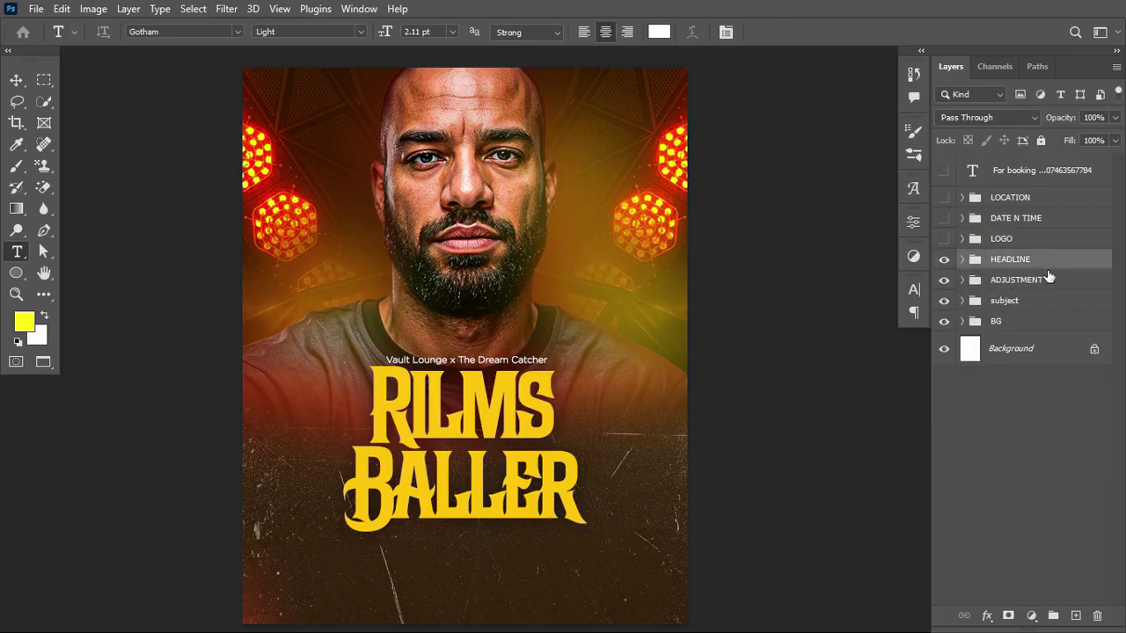
Set both scratched texture layers in the ADJUSTMENT group to Color Dodge at 24% opacity and compare the flyer with and without them
left_click(1034, 280)
left_click(963, 280)
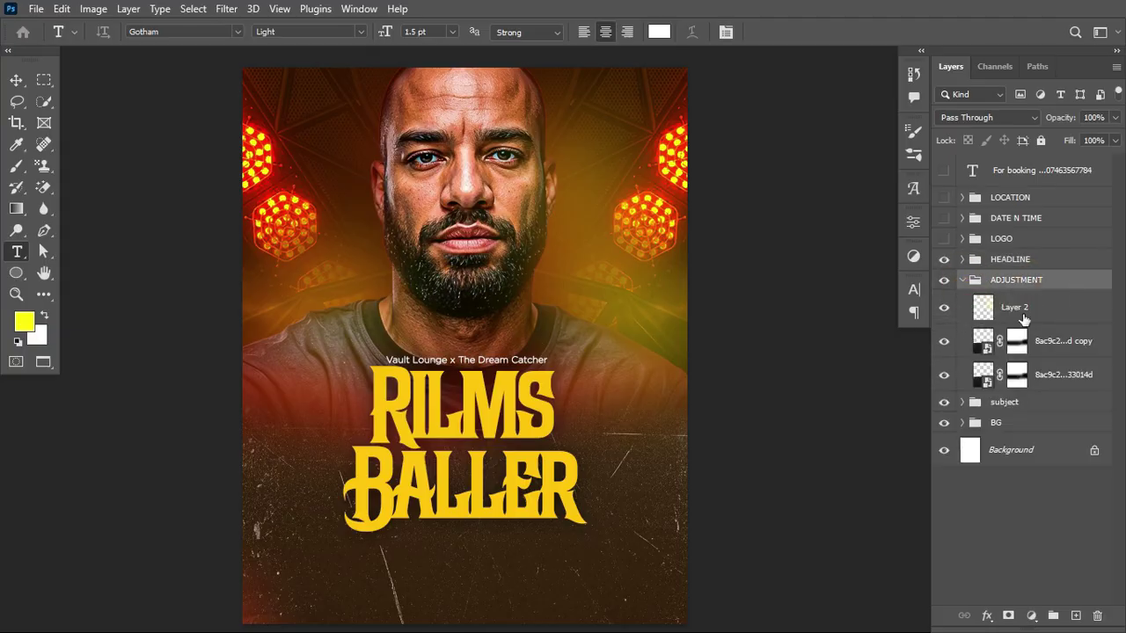
left_click(1052, 341)
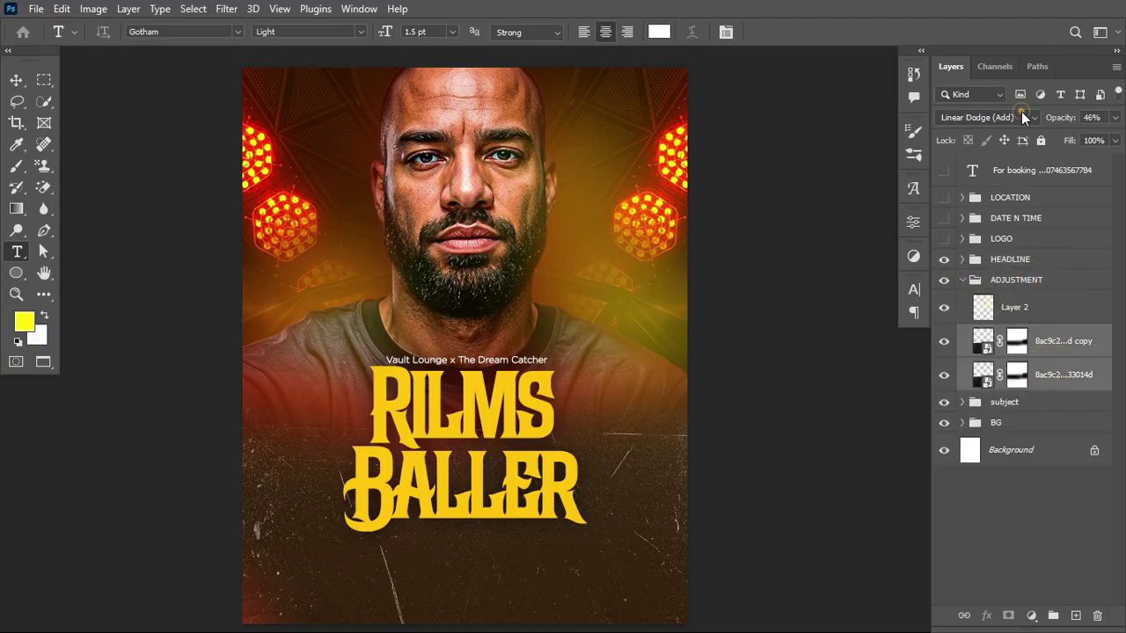
left_click(1021, 114)
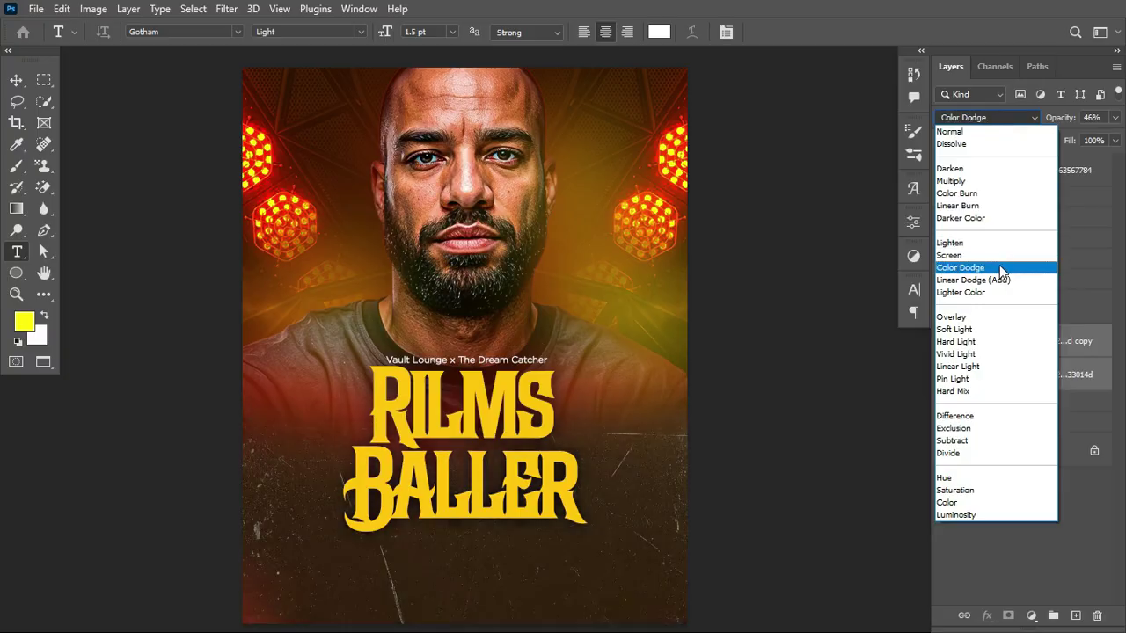
left_click(998, 266)
left_click_drag(1066, 121, 1051, 125)
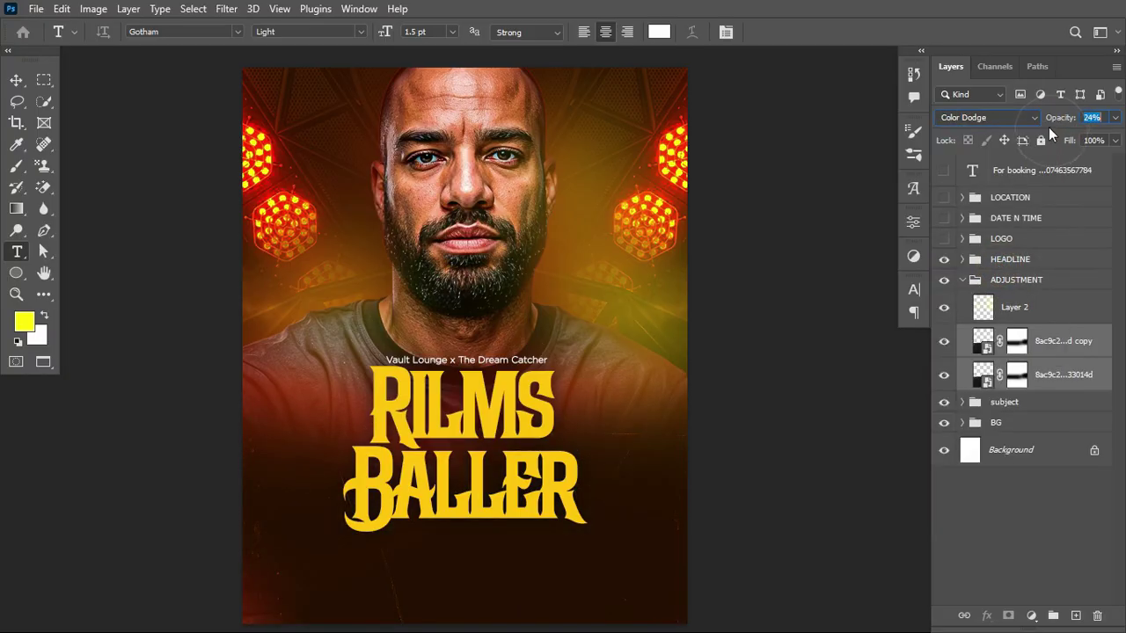
left_click(943, 342)
left_click(943, 343)
left_click(942, 373)
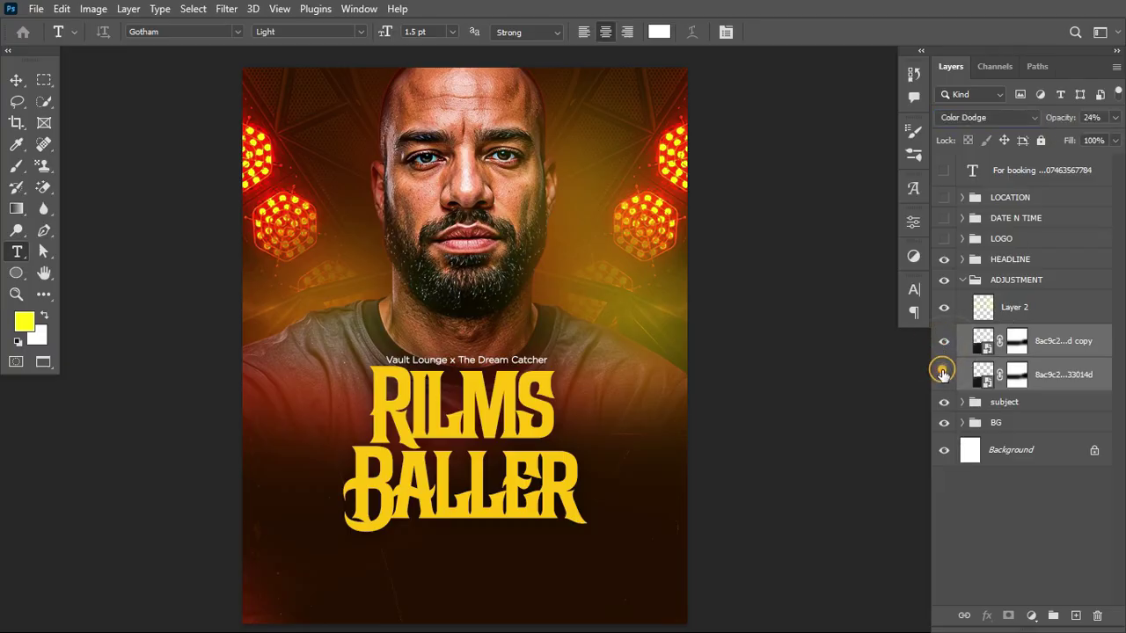
left_click(963, 280)
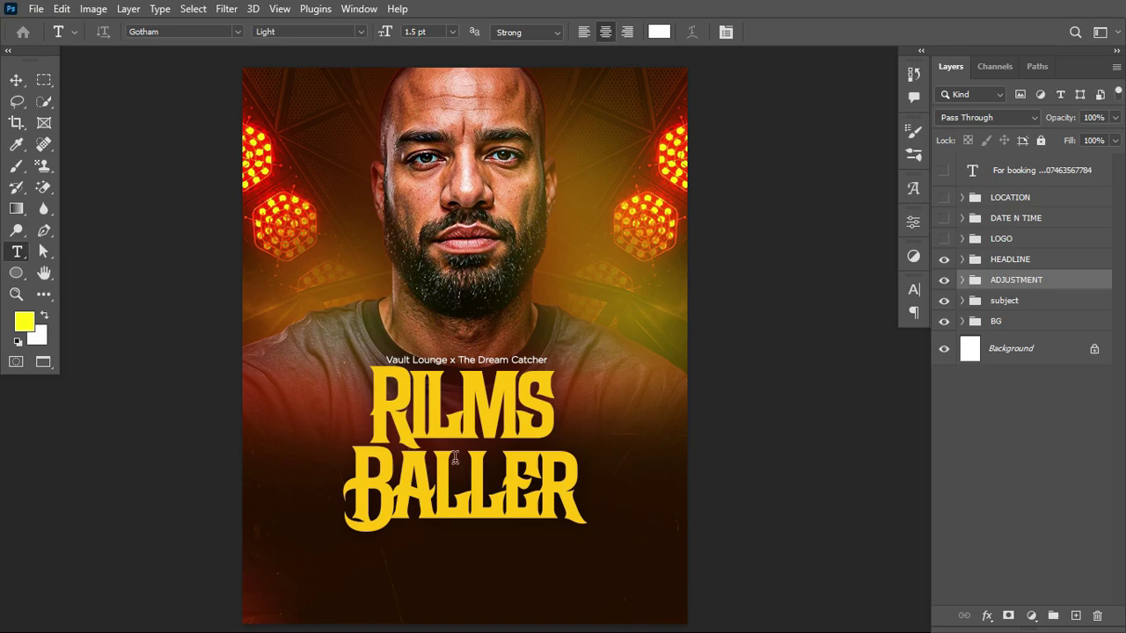
Inspect the font and fill color of the Rilms Baller title without changing them
left_click(461, 405)
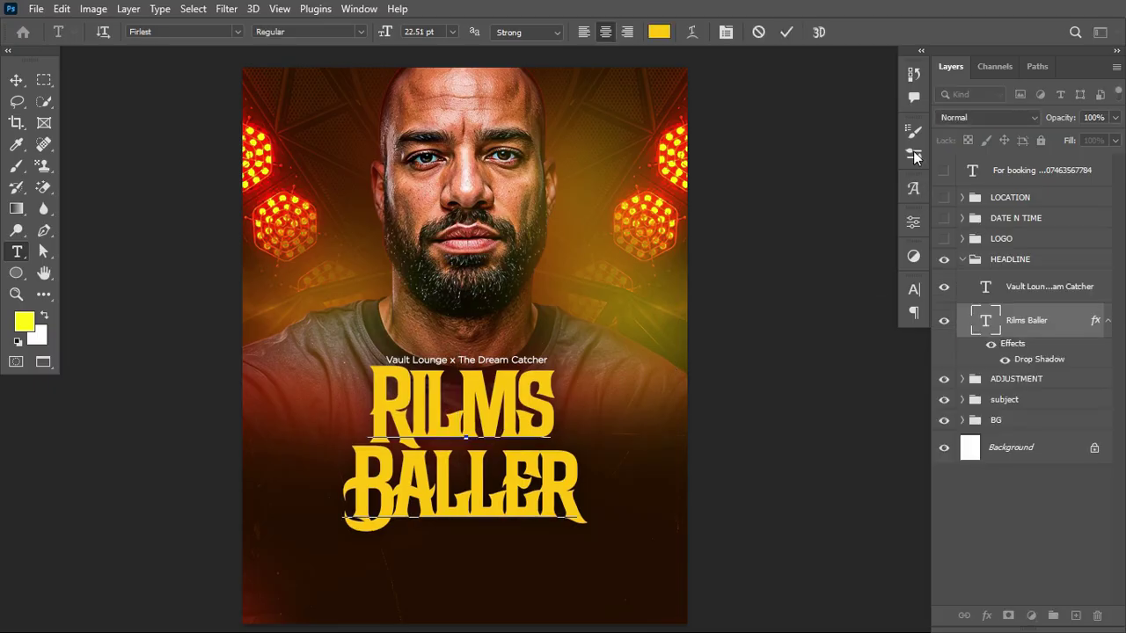
left_click(658, 36)
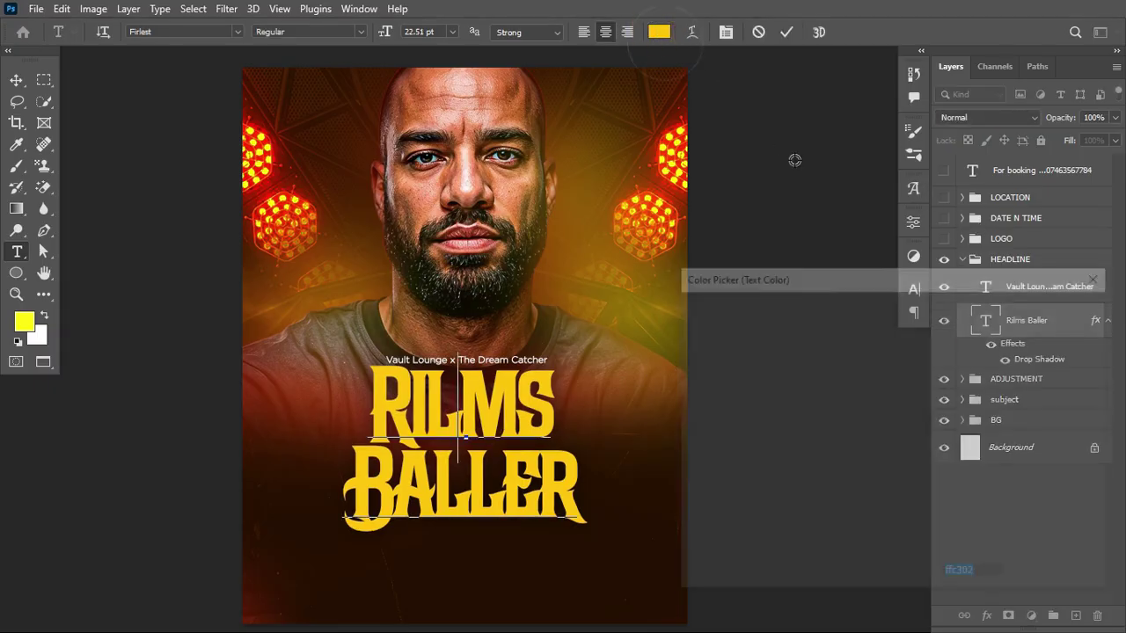
left_click(1058, 307)
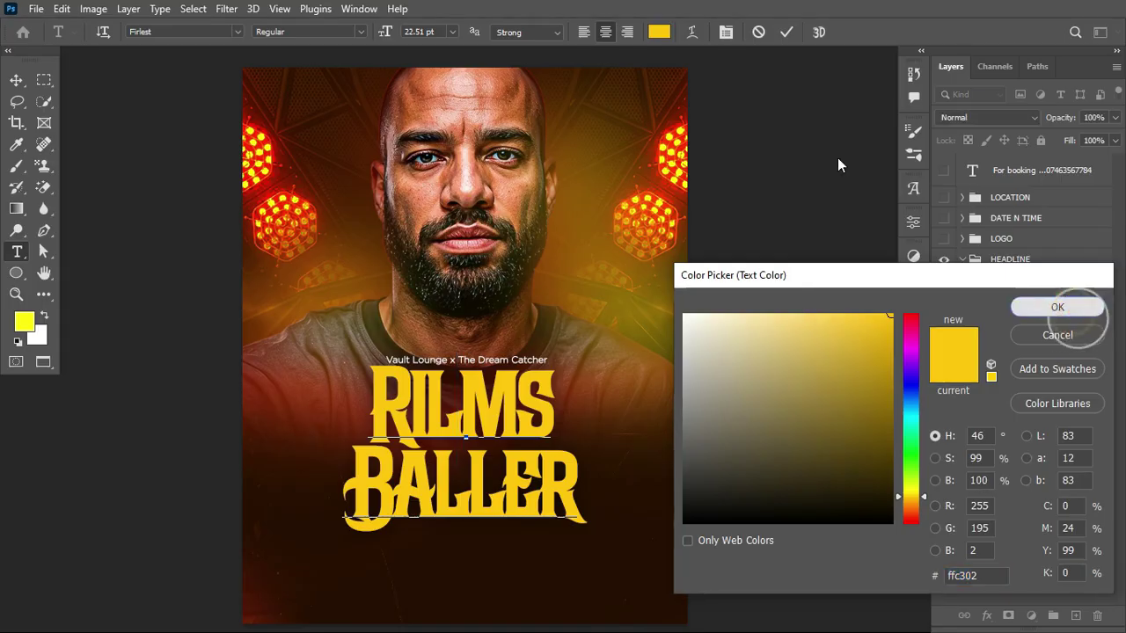
left_click(787, 33)
left_click(962, 259)
Show the LOGO and DATE N TIME groups on the flyer and inspect the font styles of the date text
left_click(944, 239)
left_click(1030, 241)
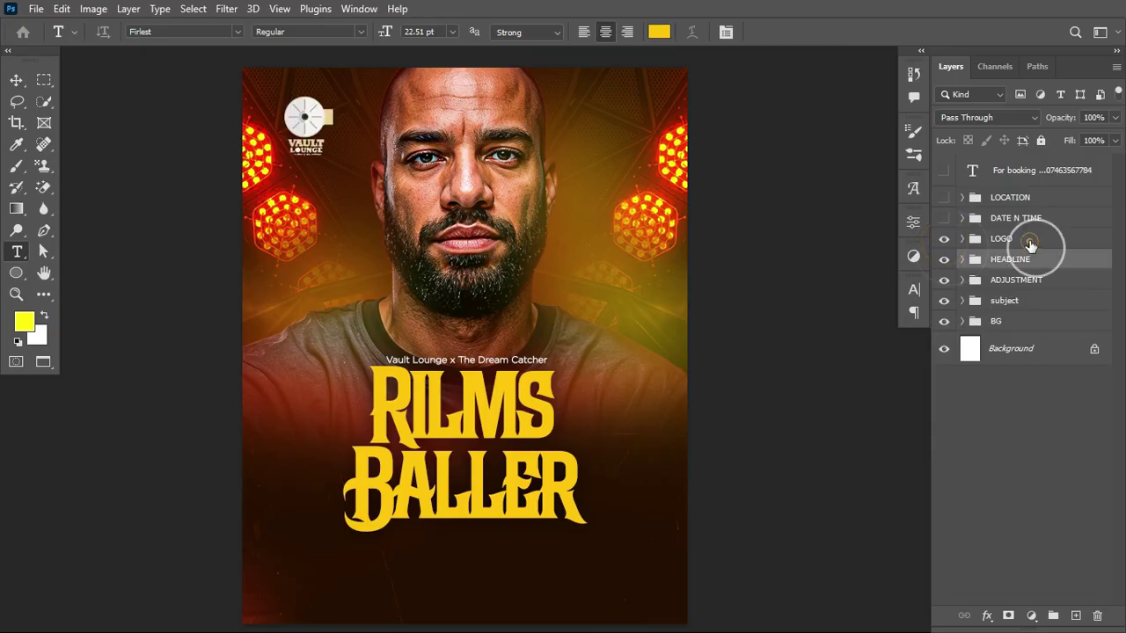
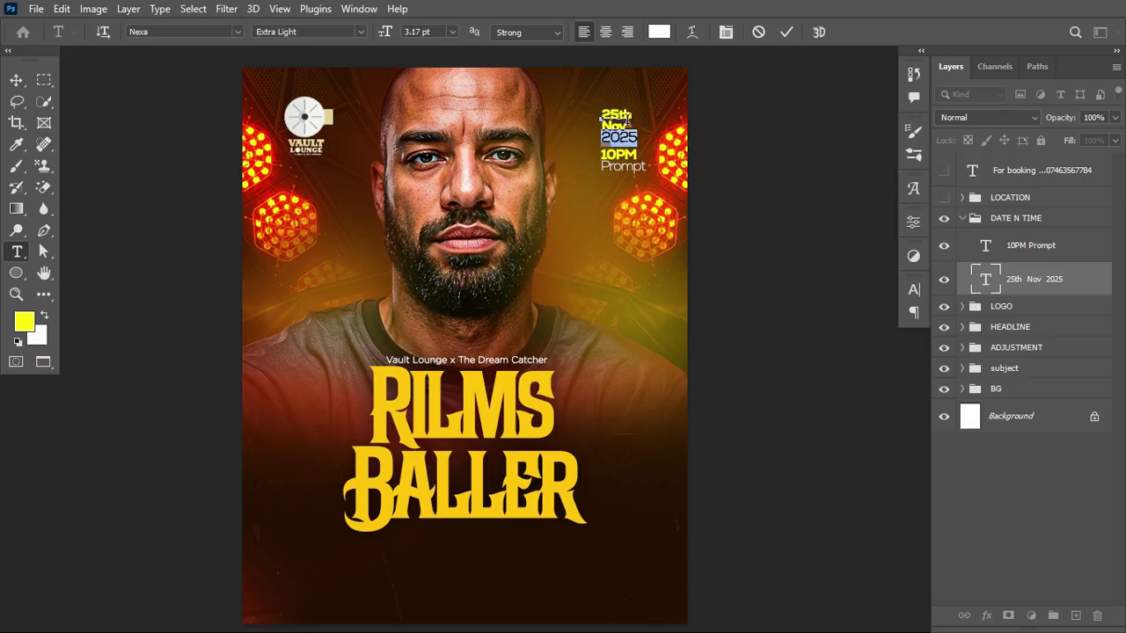
left_click_drag(592, 115, 600, 139)
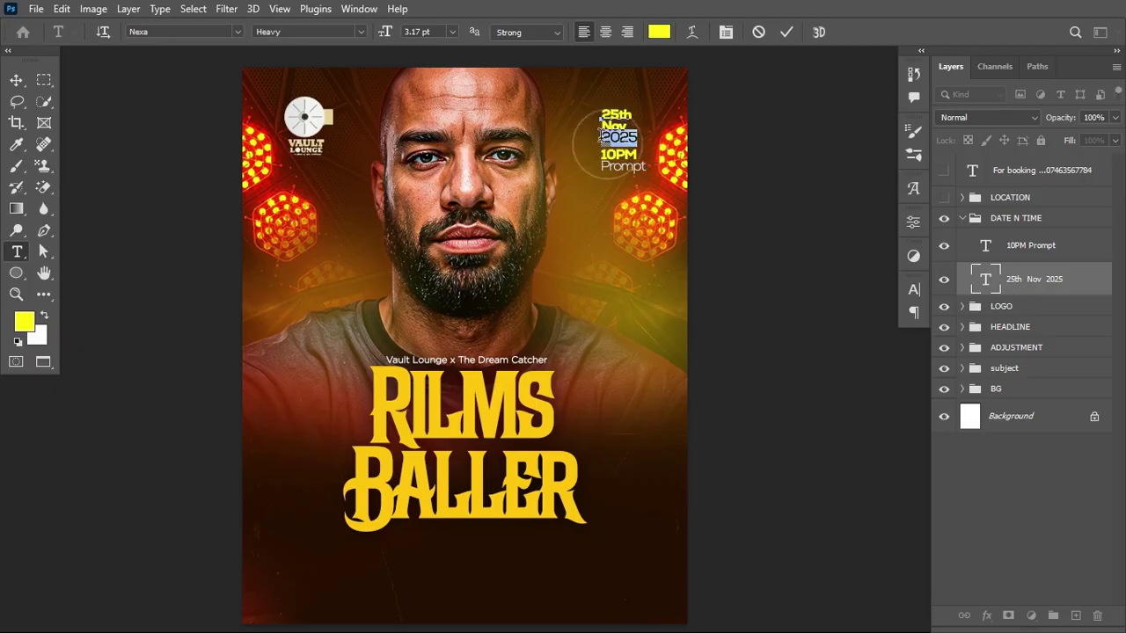
left_click(789, 33)
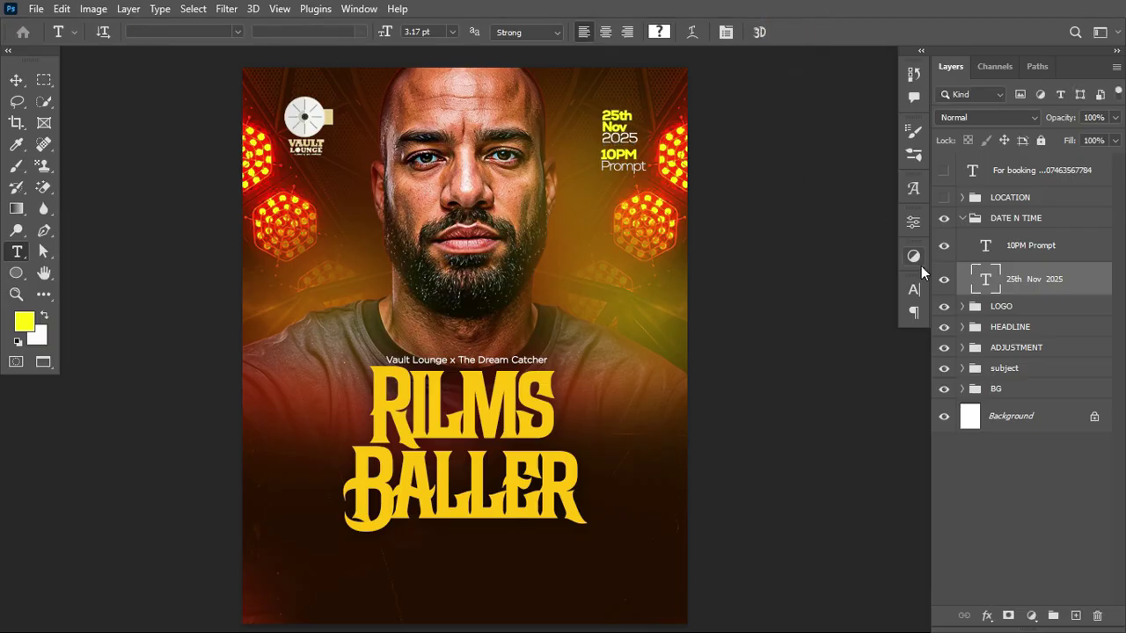
Show the LOCATION group and the booking contact line, and inspect the text settings of the booking line
left_click(963, 218)
left_click(944, 198)
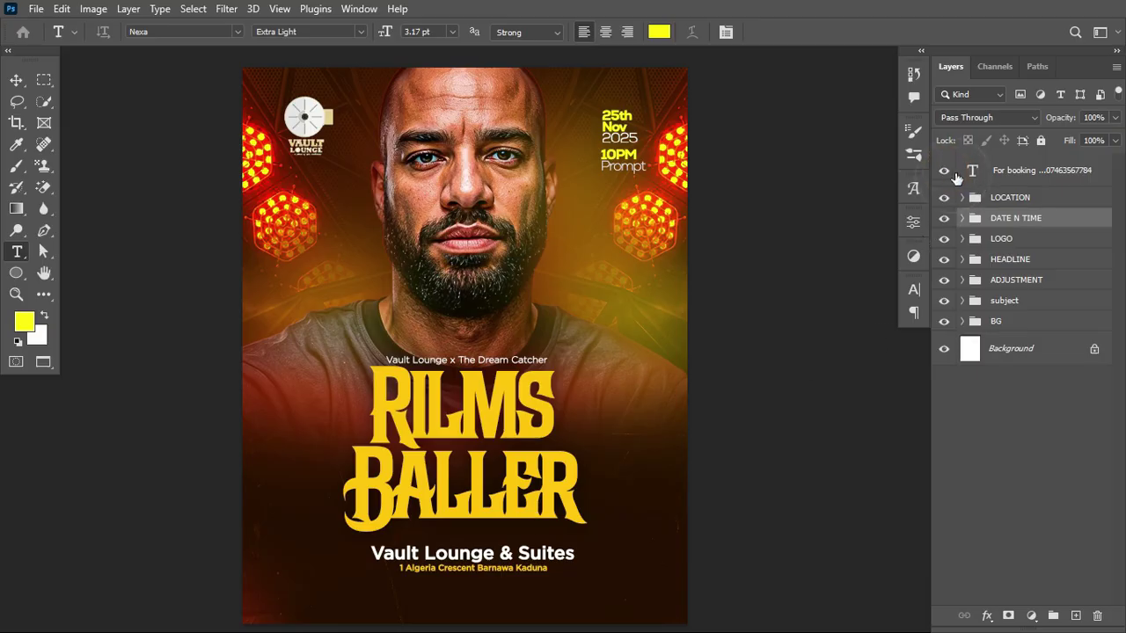
left_click(944, 171)
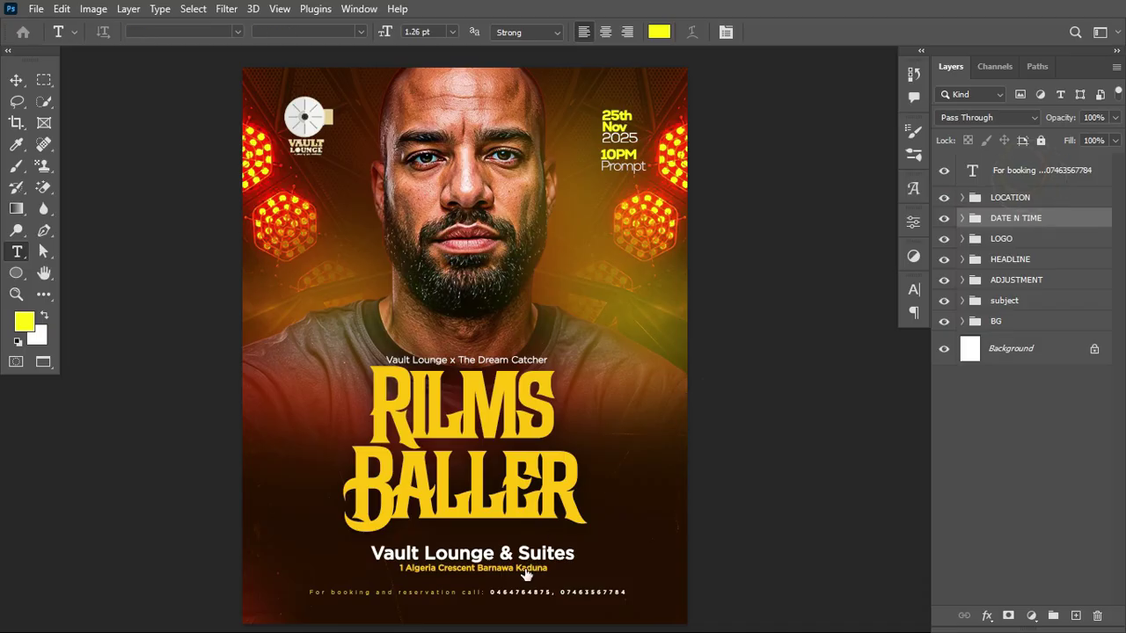
left_click(485, 593, "ctrl")
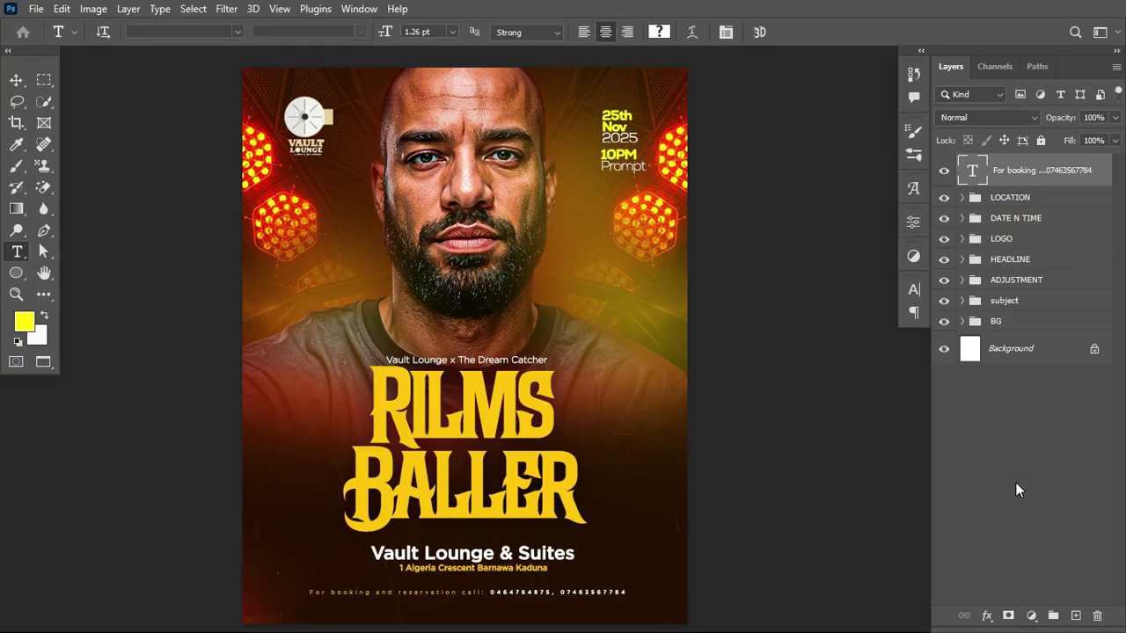
Add a Color Balance adjustment layer above all layers with midtones at Cyan-Red -4, Magenta-Green +9 and Yellow-Blue +6
left_click(1031, 616)
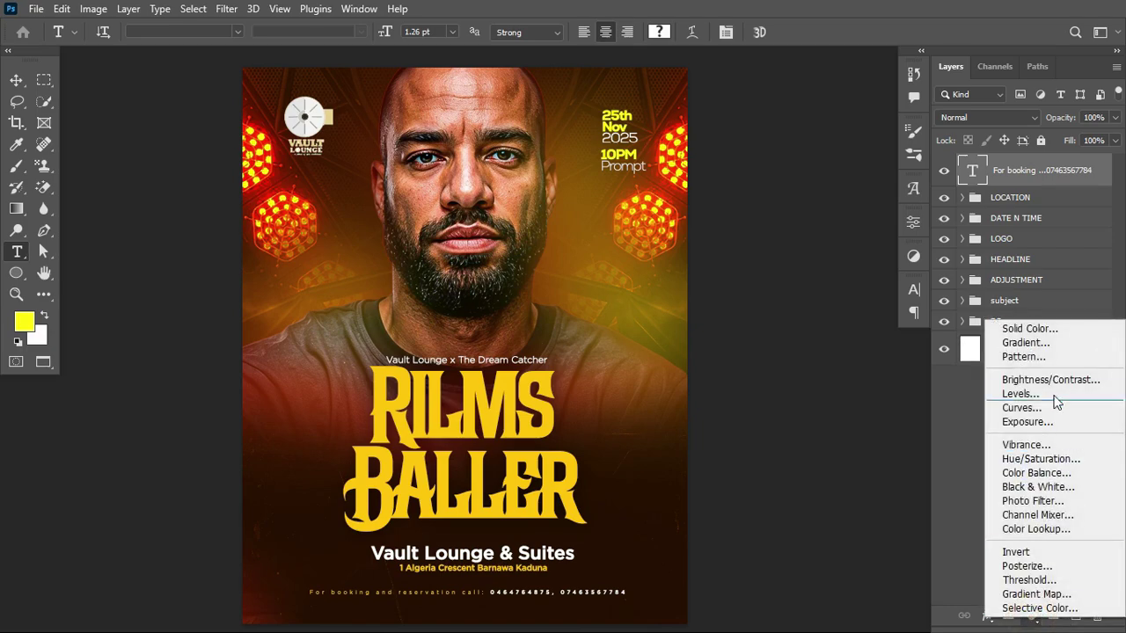
left_click(1038, 472)
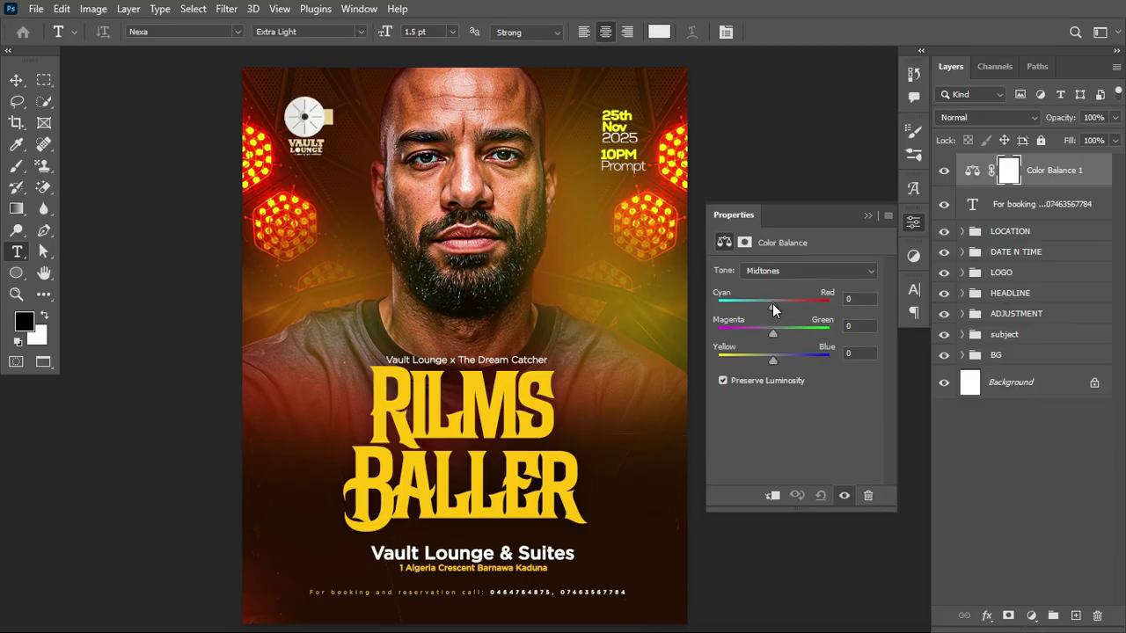
left_click_drag(772, 304, 770, 304)
left_click_drag(775, 337, 776, 360)
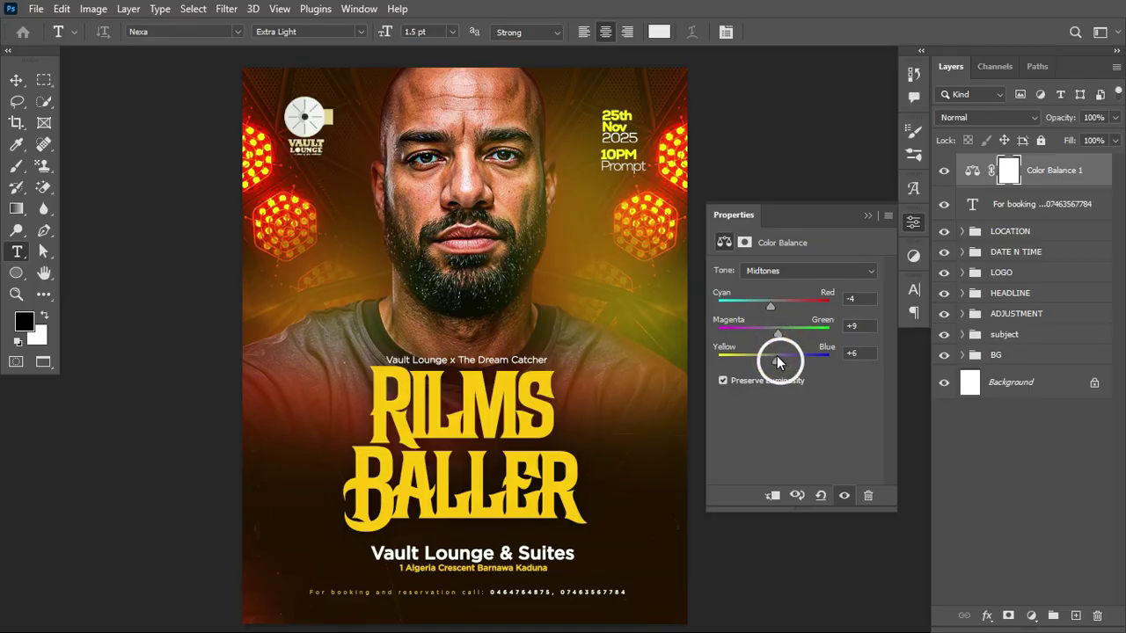
Shift the Color Balance highlights towards cyan, with Magenta-Green at +9 and Yellow-Blue at +6
left_click(808, 271)
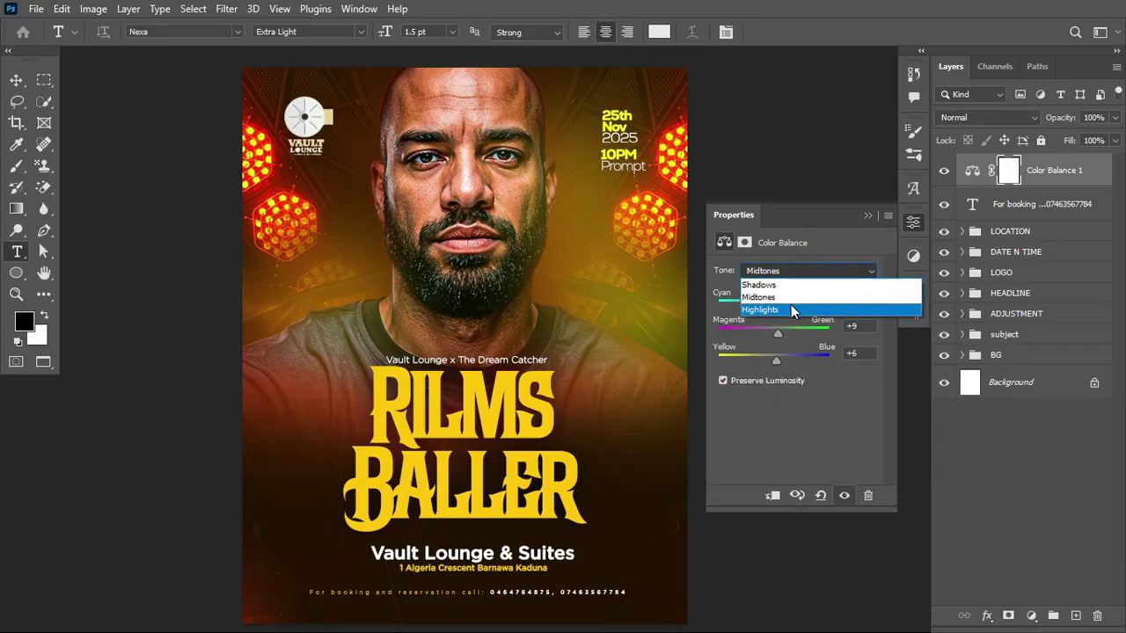
left_click(796, 309)
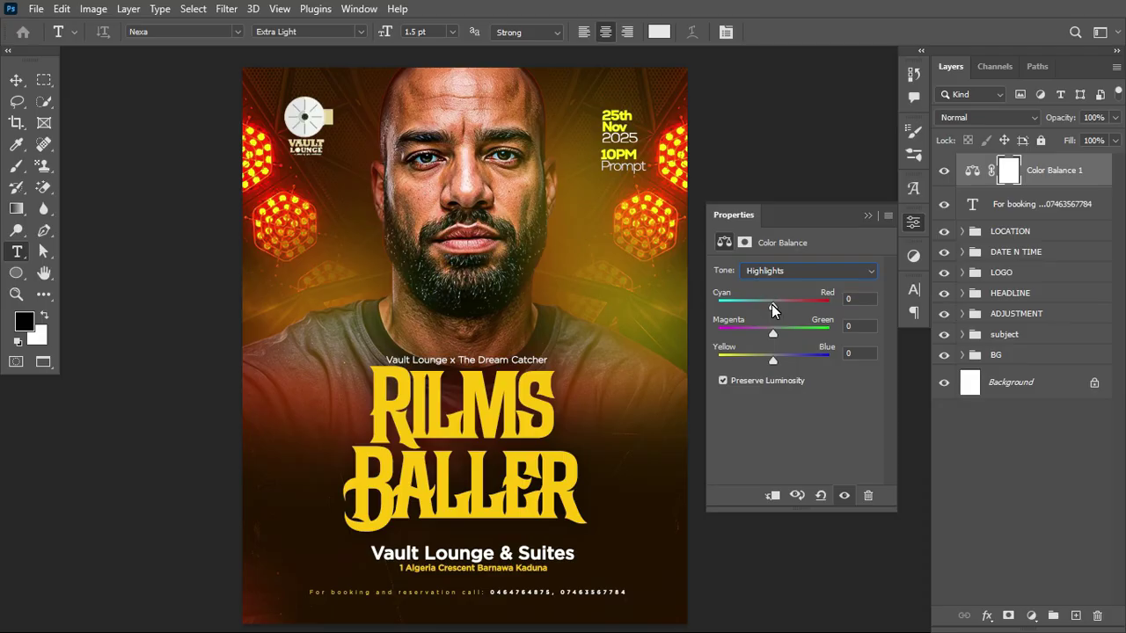
left_click_drag(772, 309, 777, 364)
Set the Color Balance shadows to Cyan-Red +9, Magenta-Green +12 and Yellow-Blue +6, and compare the flyer with and without the adjustment
left_click(857, 273)
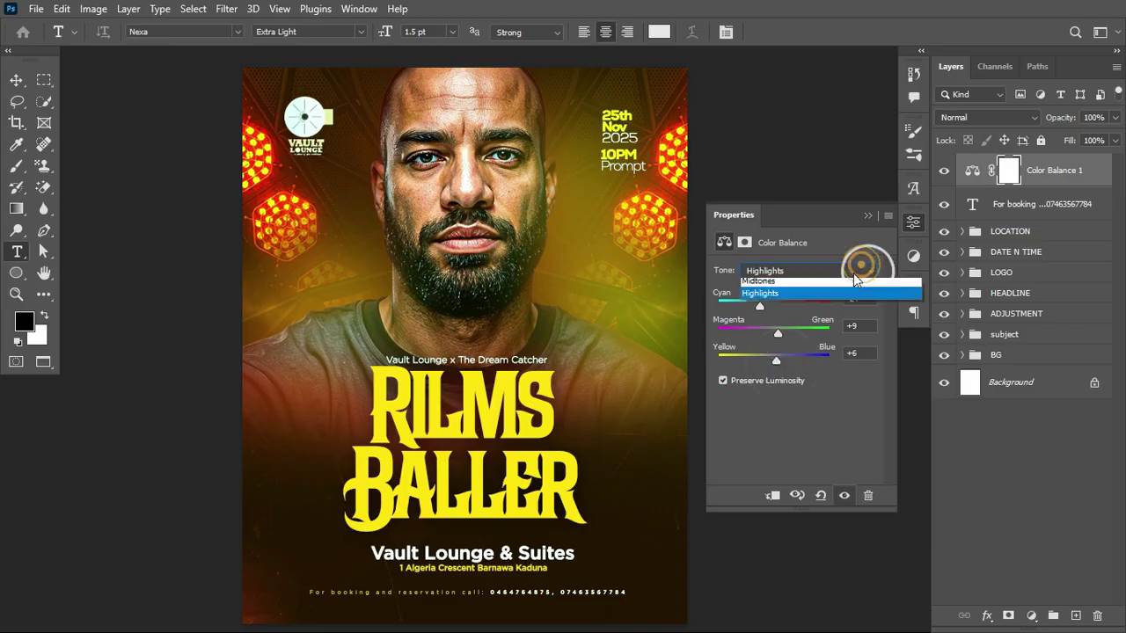
left_click(801, 284)
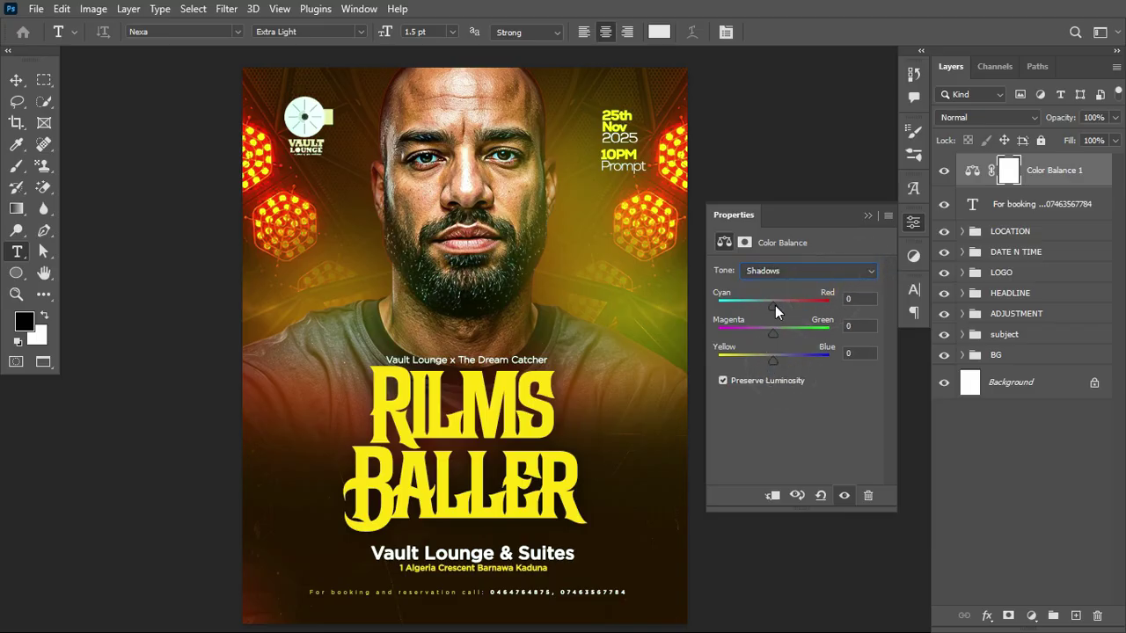
left_click_drag(770, 304, 777, 356)
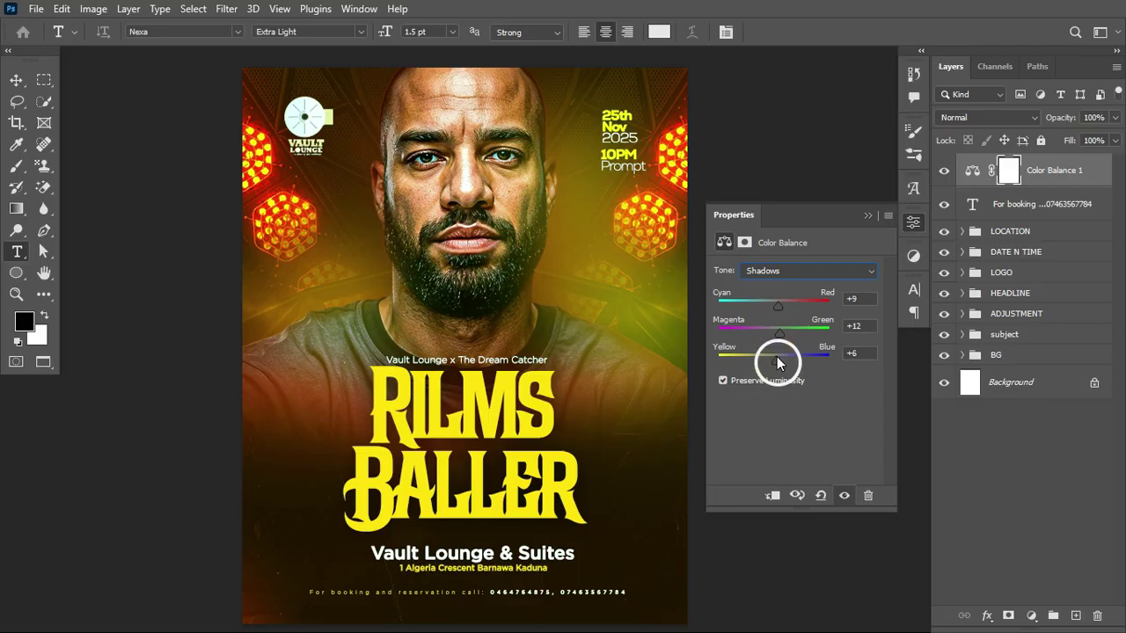
left_click(867, 215)
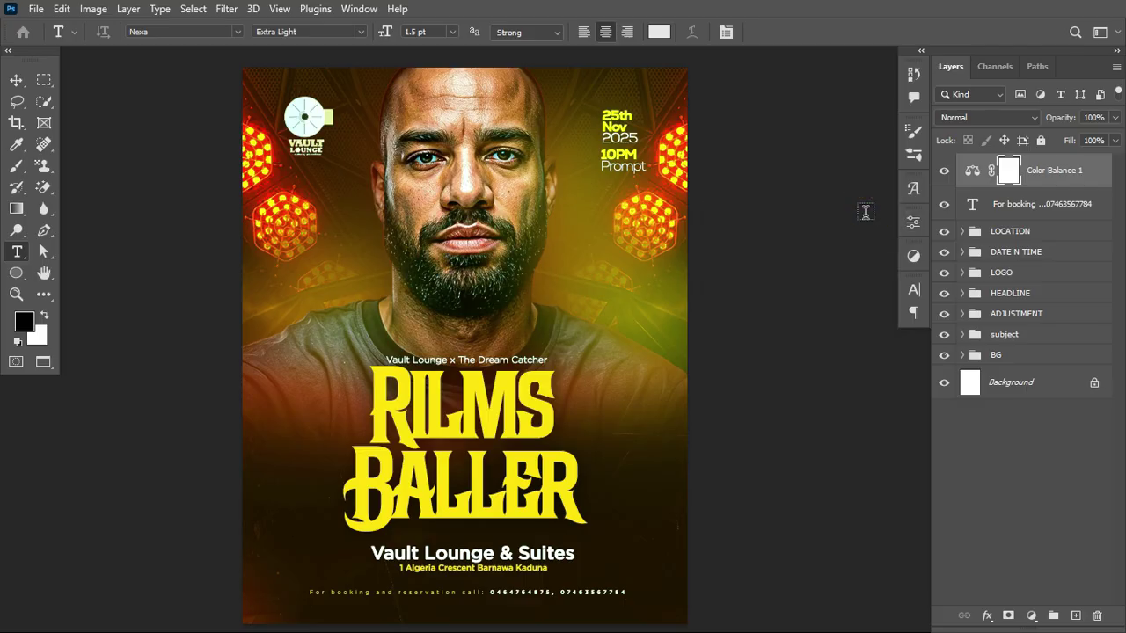
left_click(944, 173)
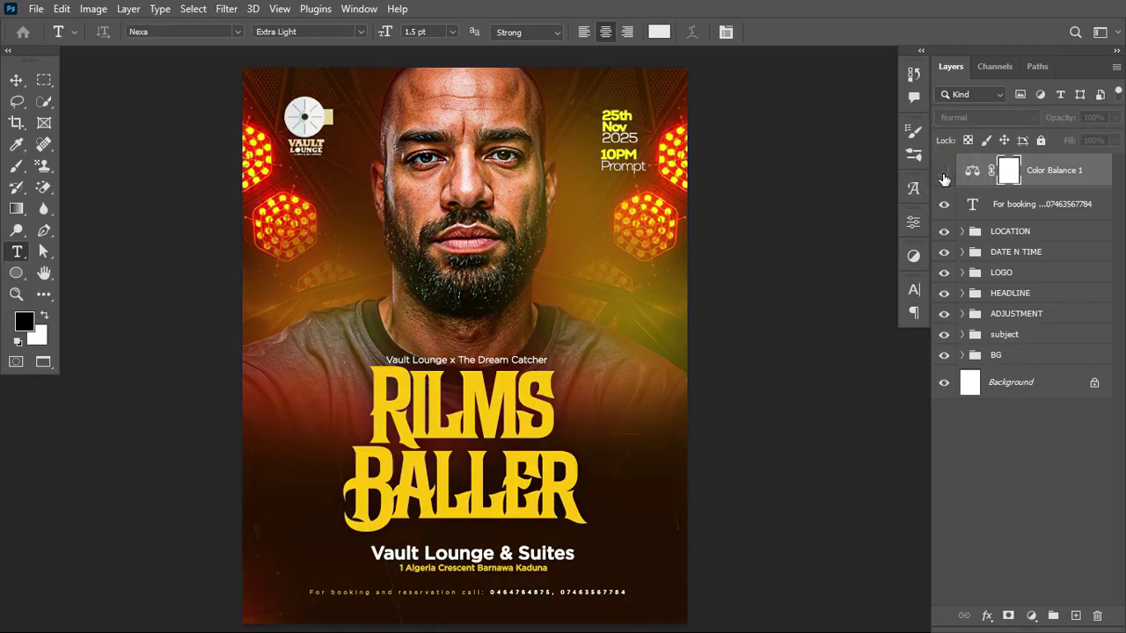
left_click(944, 173)
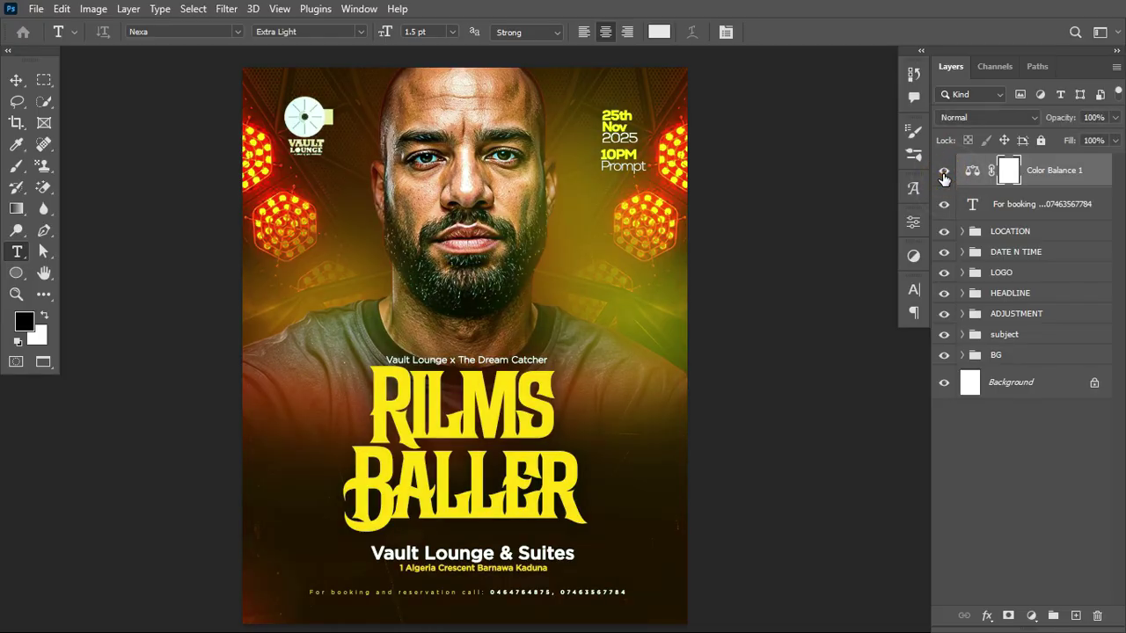